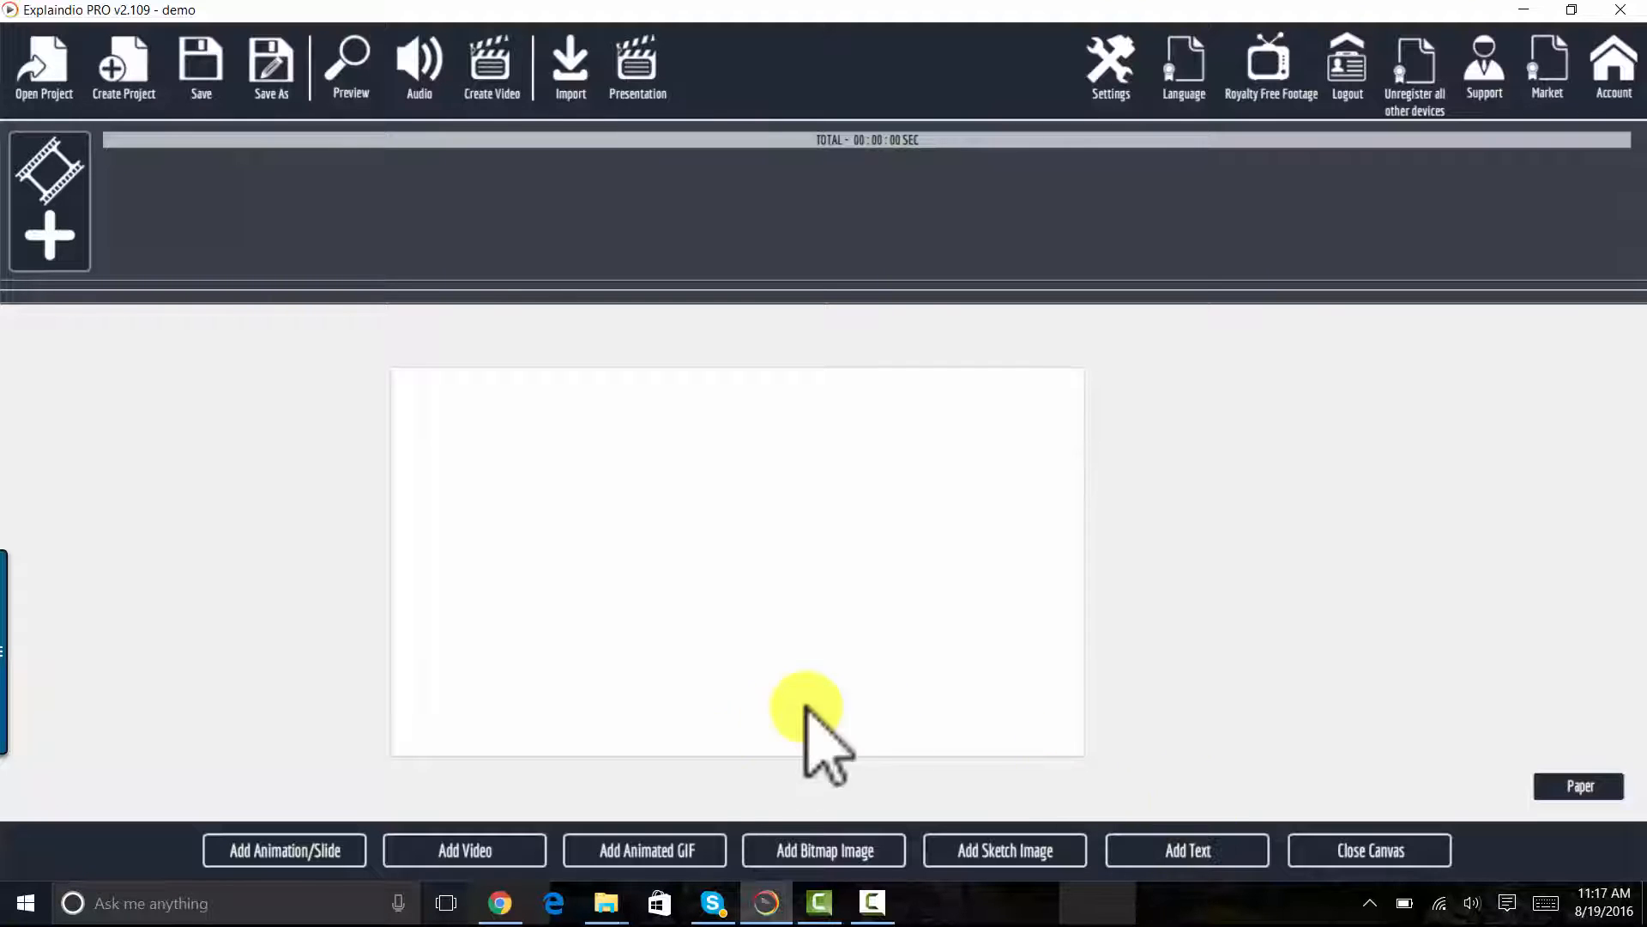
Add the local video Module-5-Marketing from Section Openers > Doodle Openers to the canvas and scale it proportionally to full screen
{"action": "left_click", "coordinate": [463, 851]}
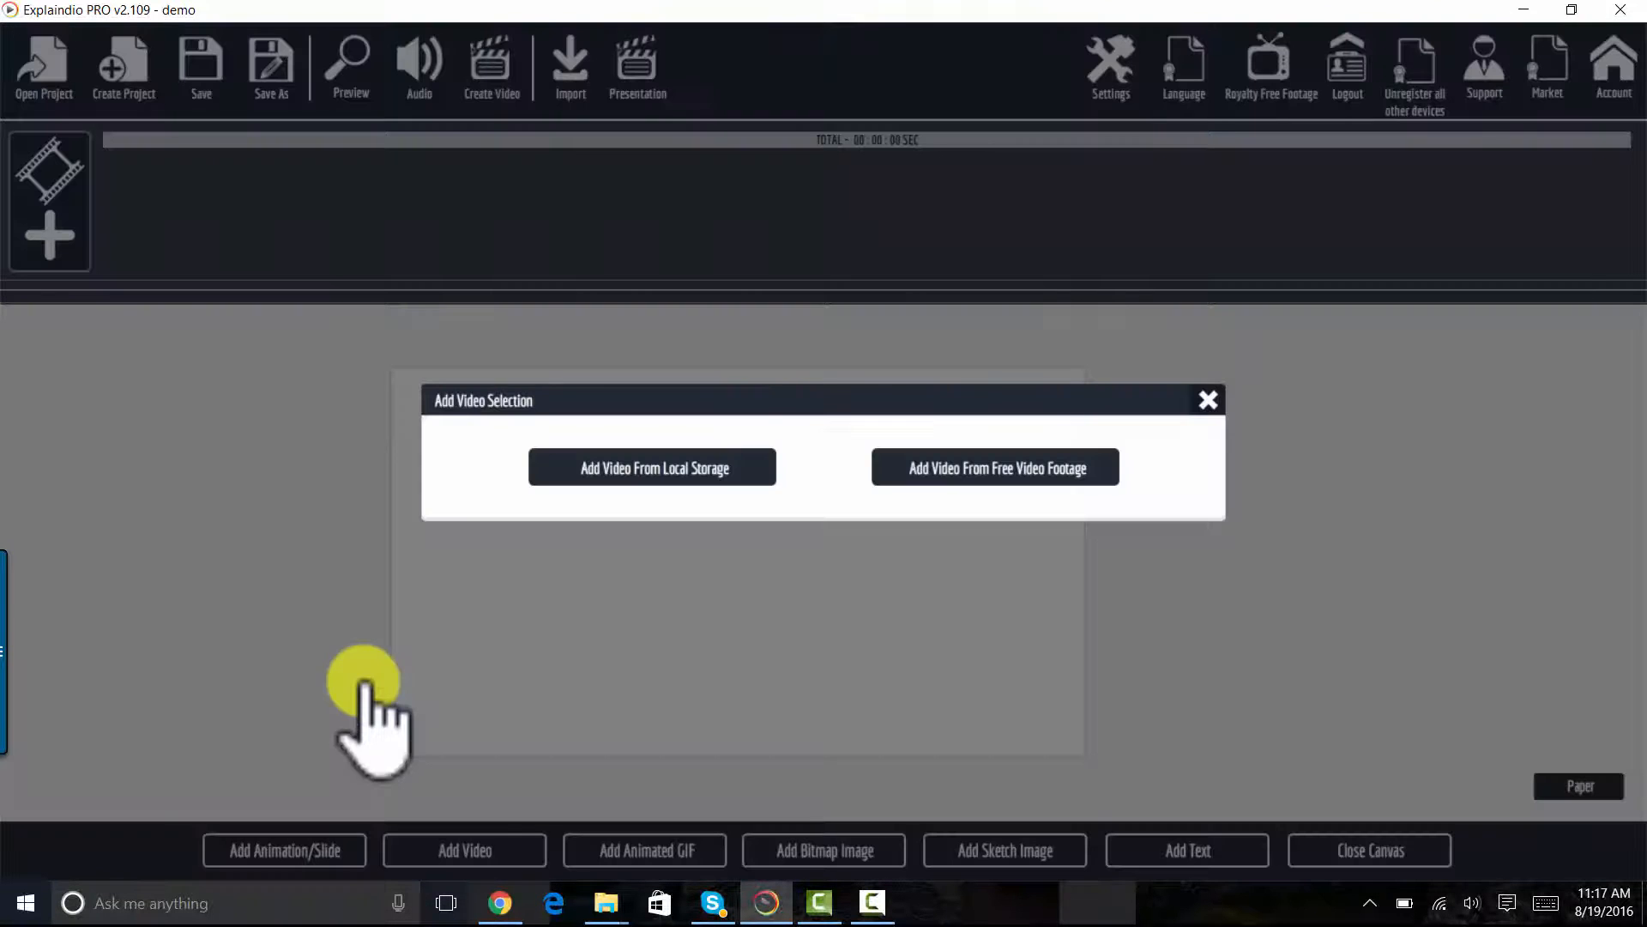
{"action": "left_click", "coordinate": [695, 472]}
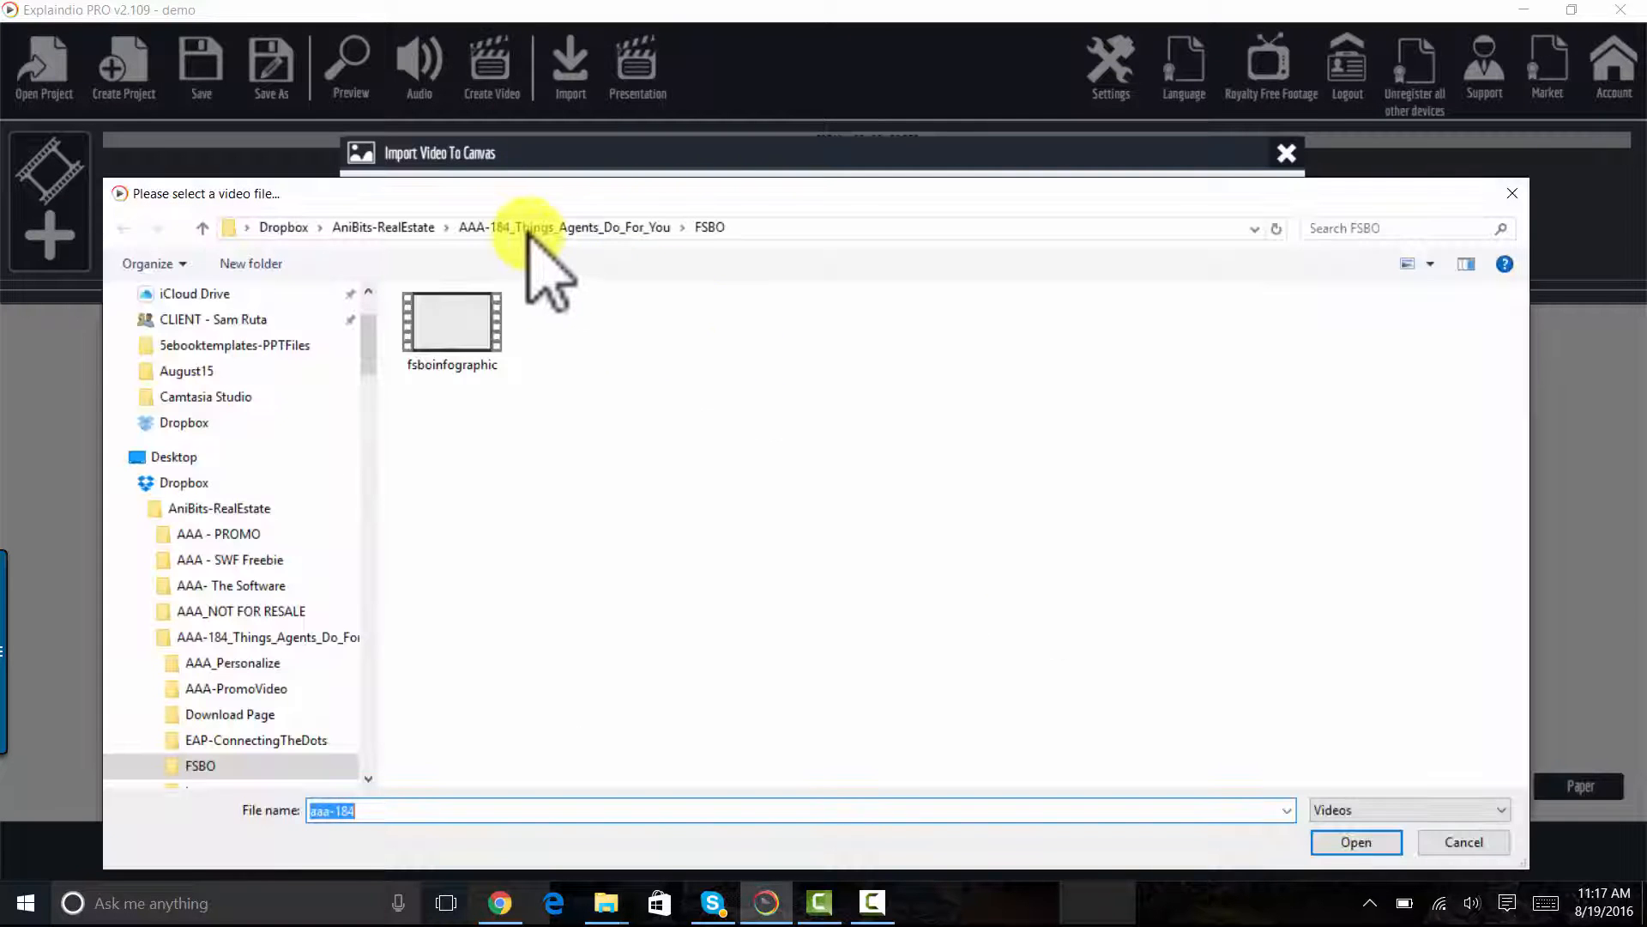
{"action": "left_click", "coordinate": [524, 228]}
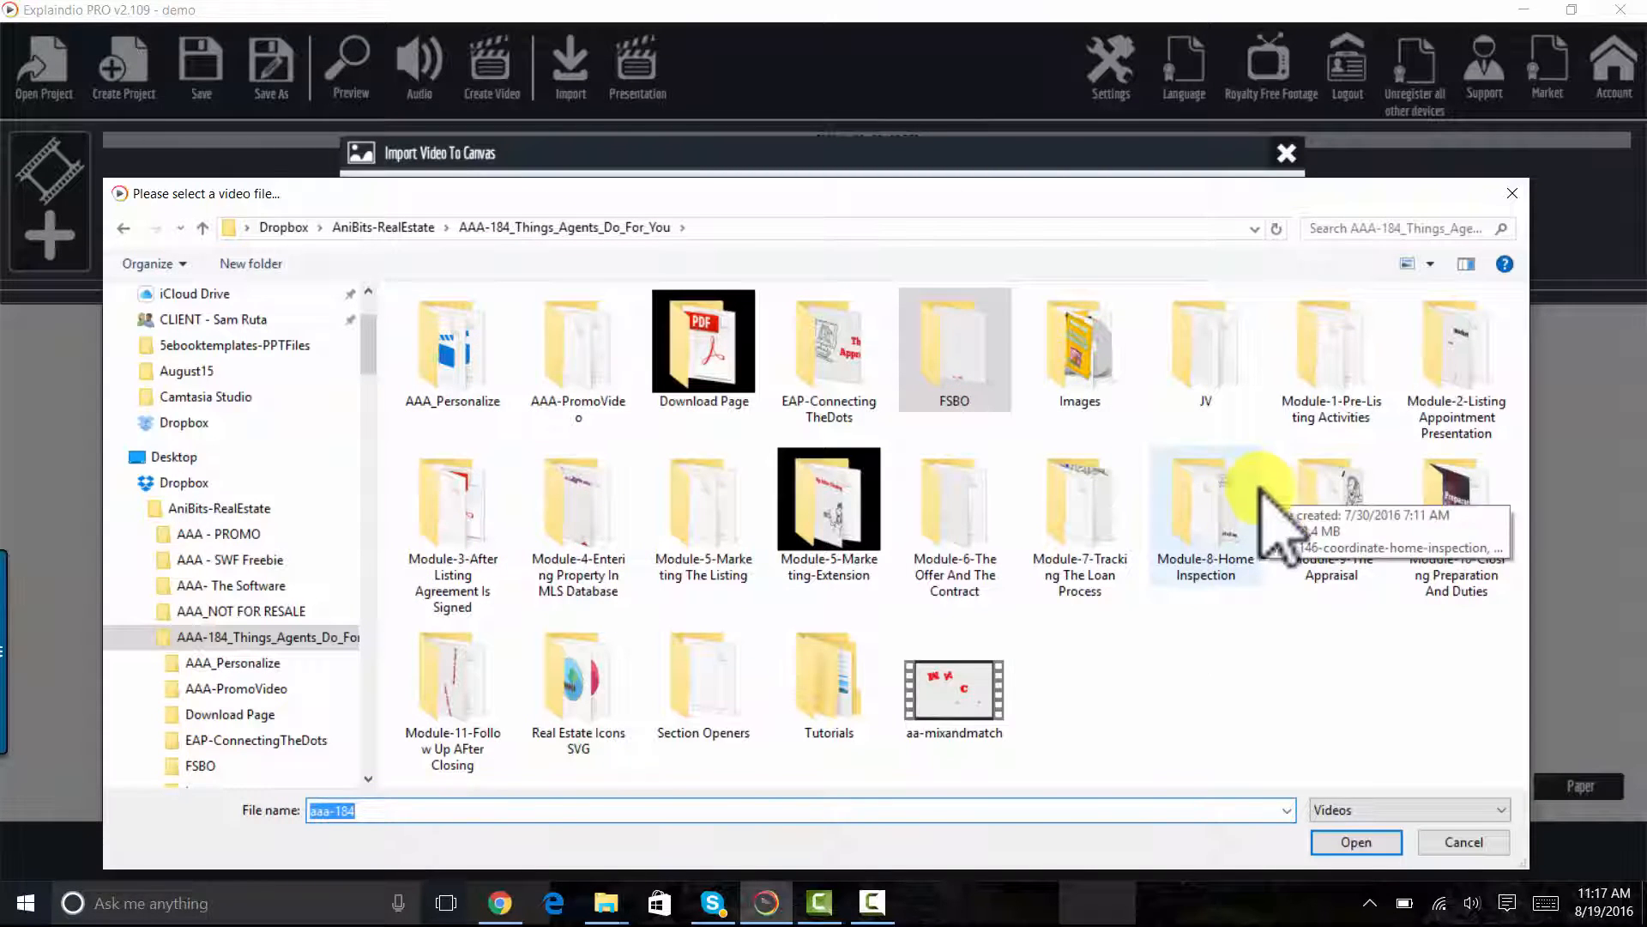
{"action": "double_click", "coordinate": [724, 691]}
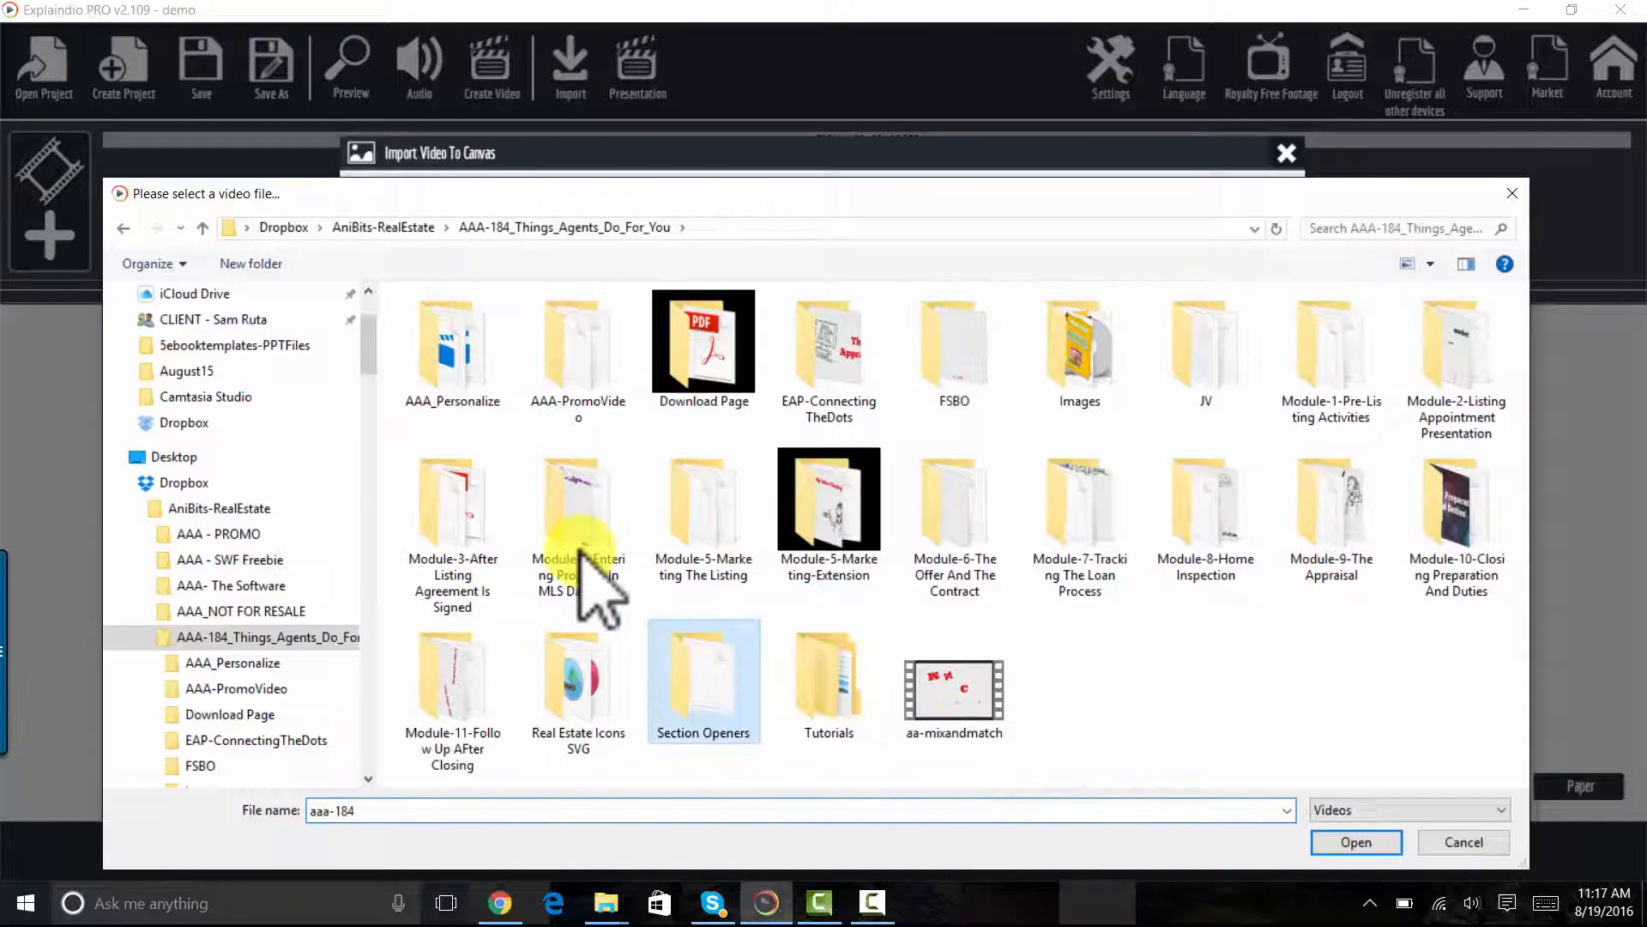
{"action": "left_click", "coordinate": [469, 377]}
{"action": "double_click", "coordinate": [467, 376]}
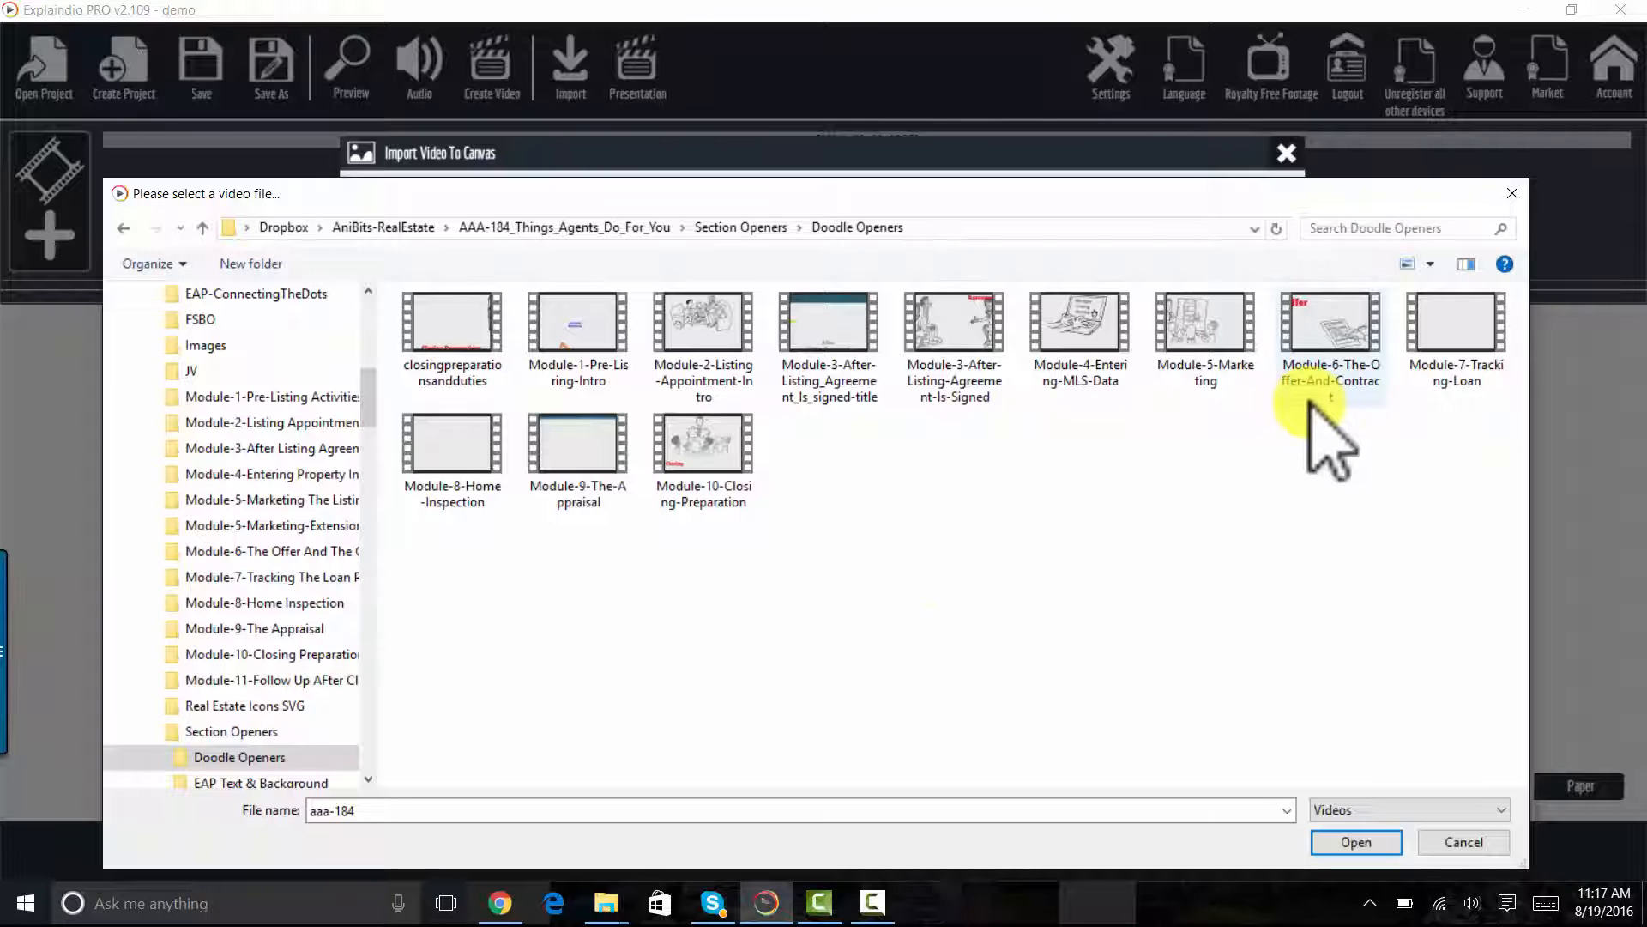
{"action": "left_click", "coordinate": [1189, 340]}
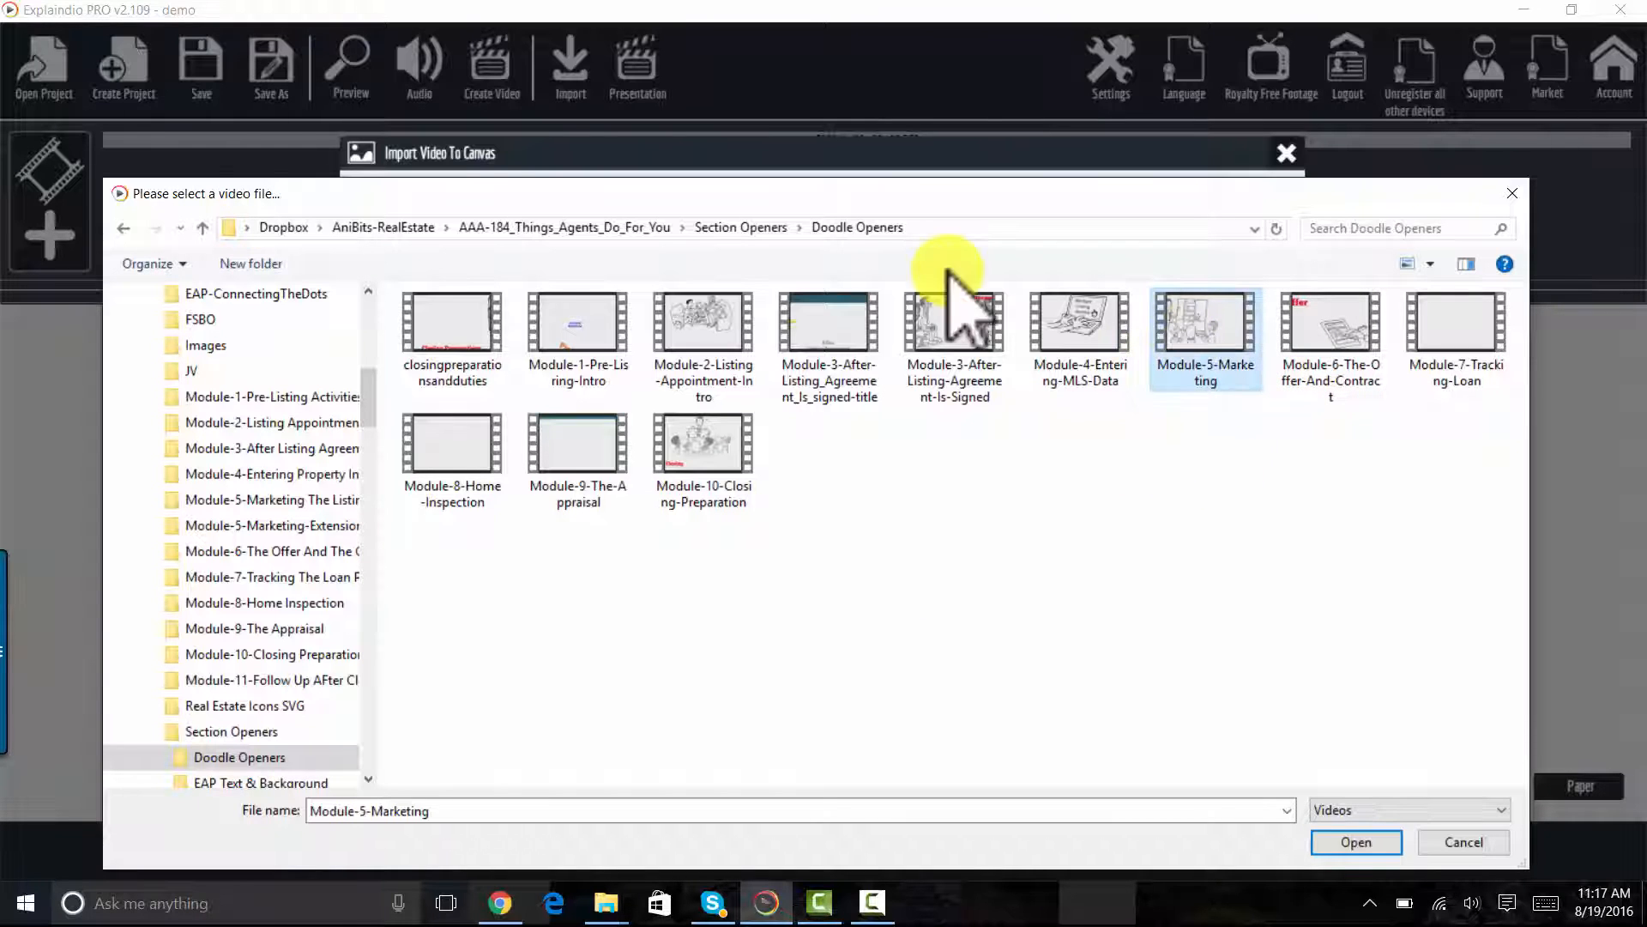
{"action": "left_click", "coordinate": [1355, 841]}
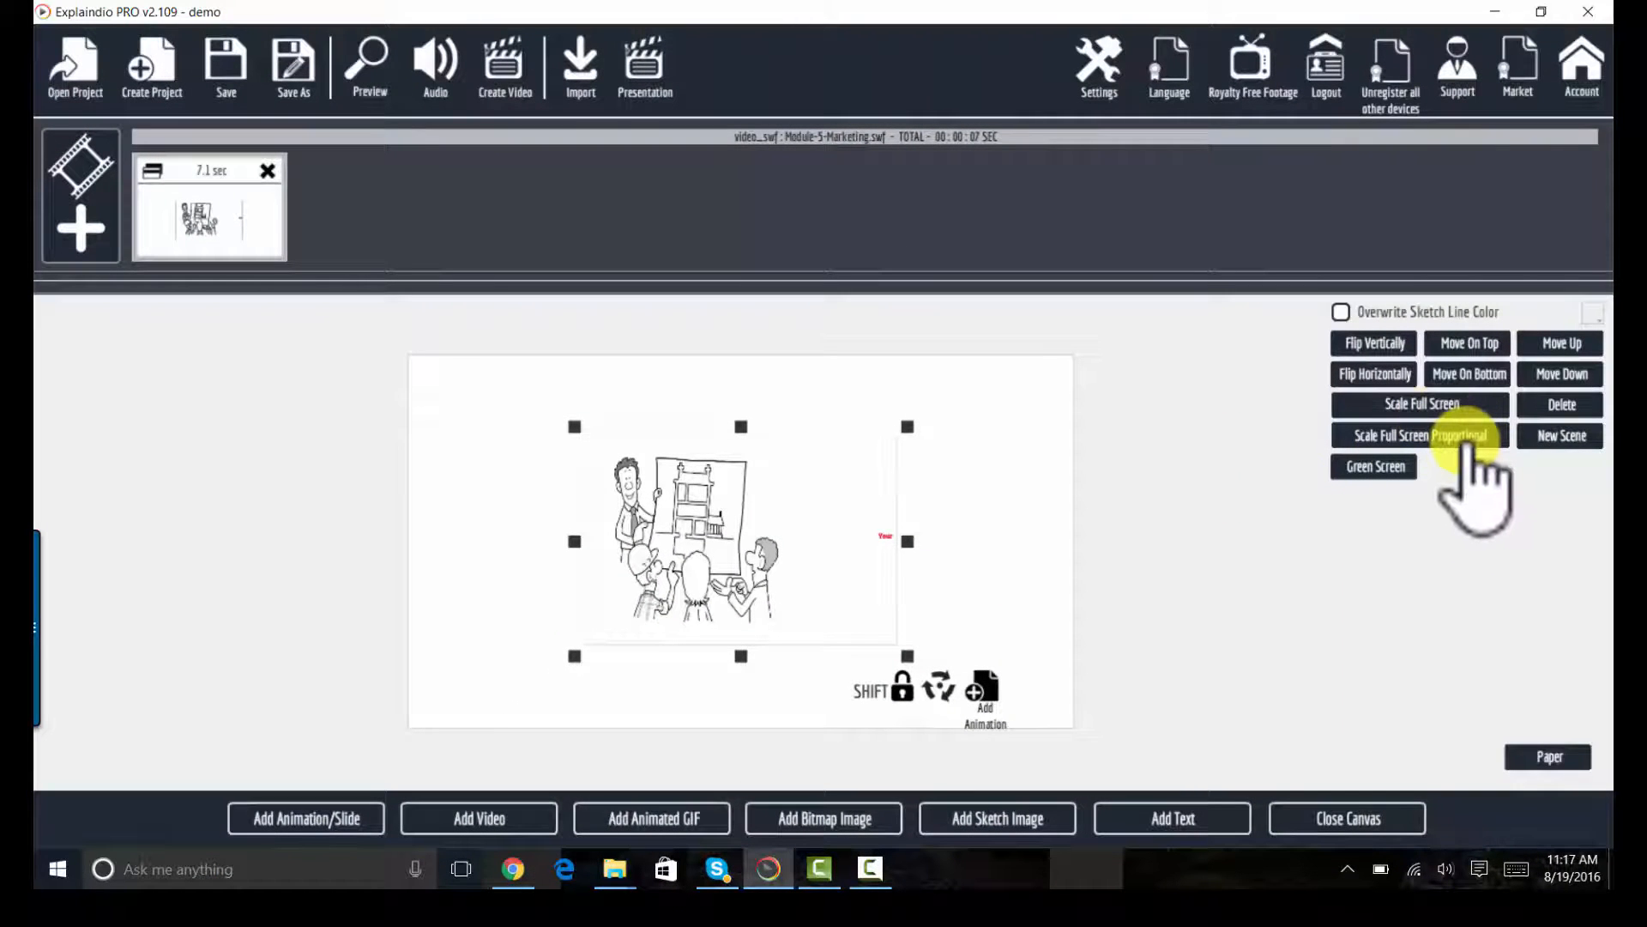
{"action": "left_click", "coordinate": [1463, 436]}
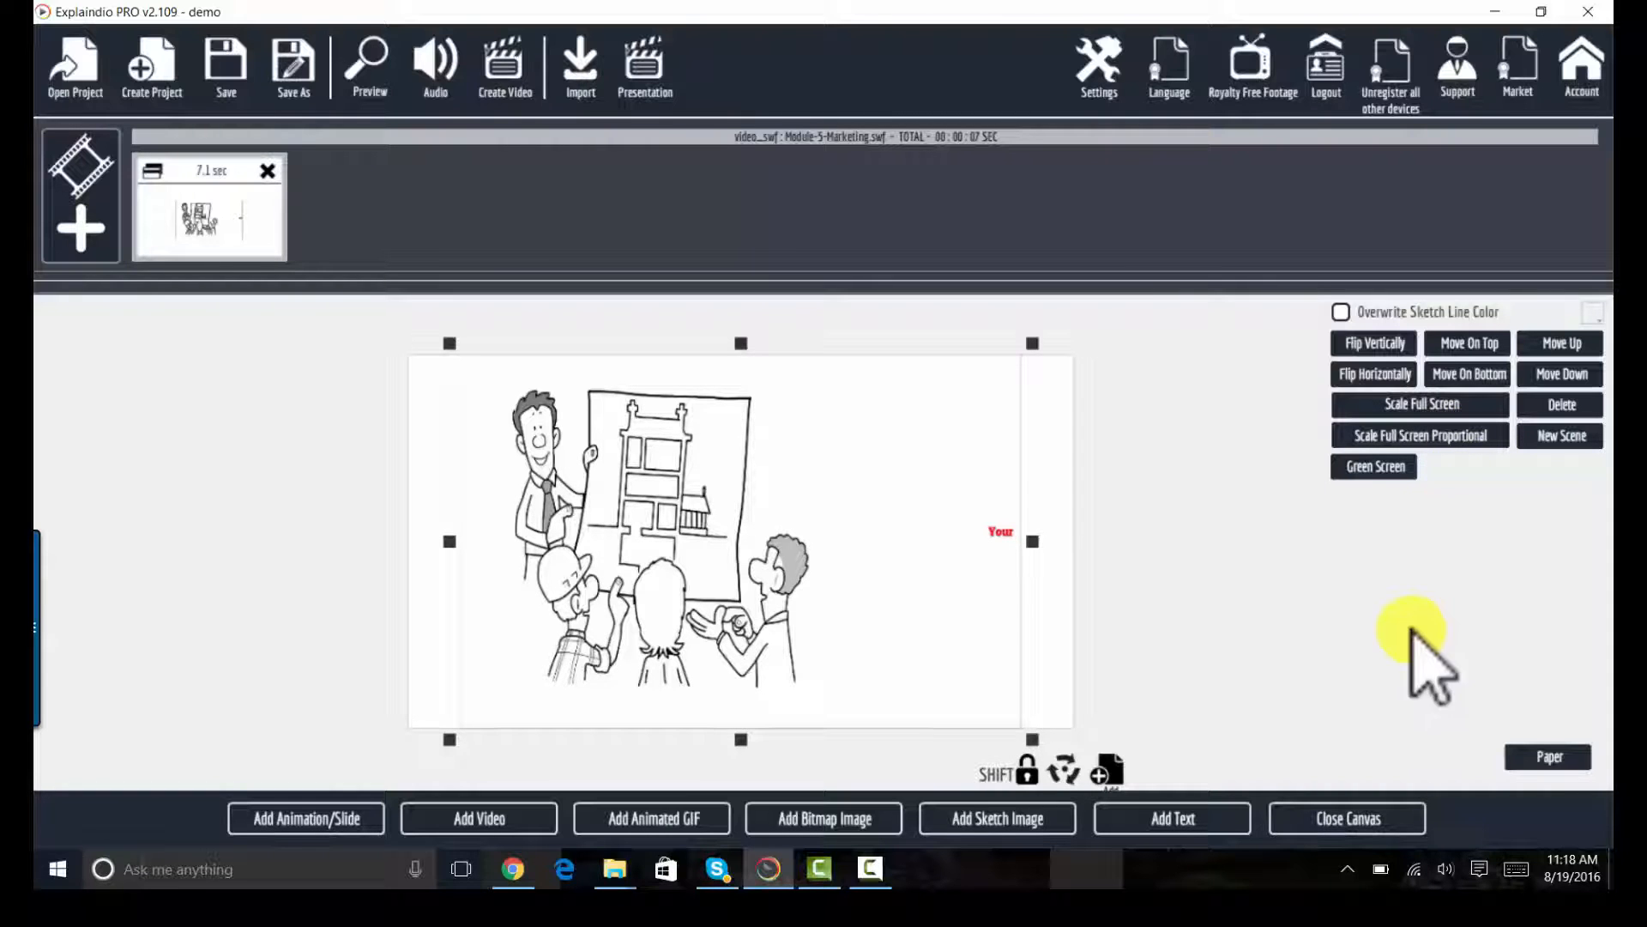
{"action": "left_click", "coordinate": [1379, 819]}
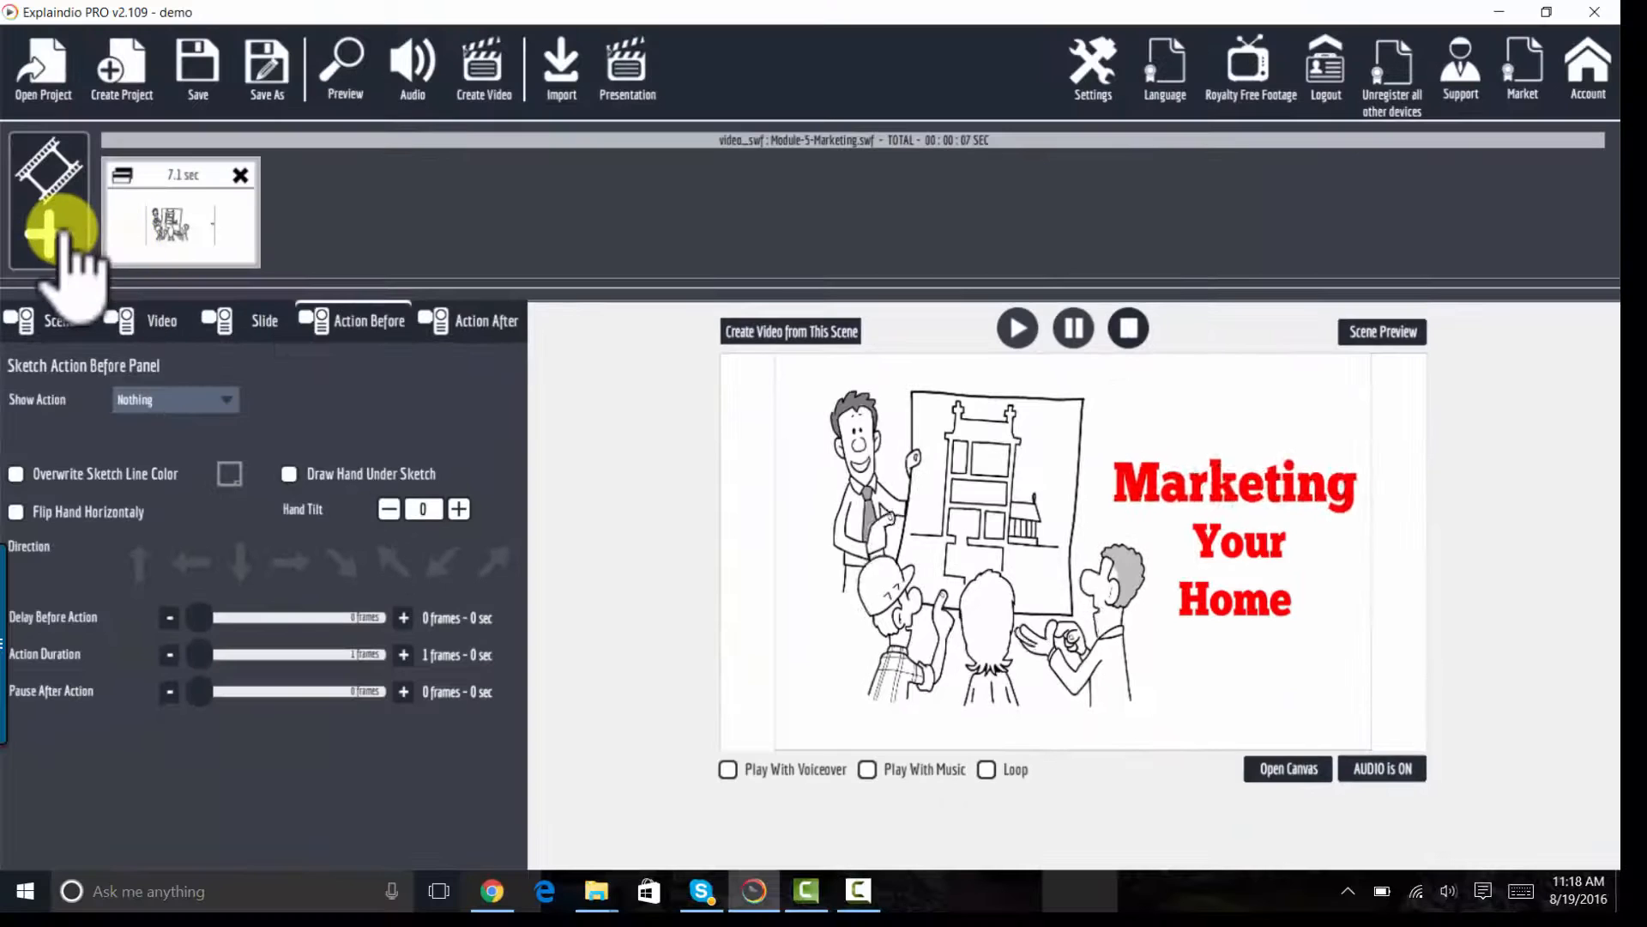
Create a new scene with the local video 109-enter-price-change-in-mls from Module-5-Marketing The Listing, scaled proportionally to full screen
{"action": "left_click", "coordinate": [60, 232]}
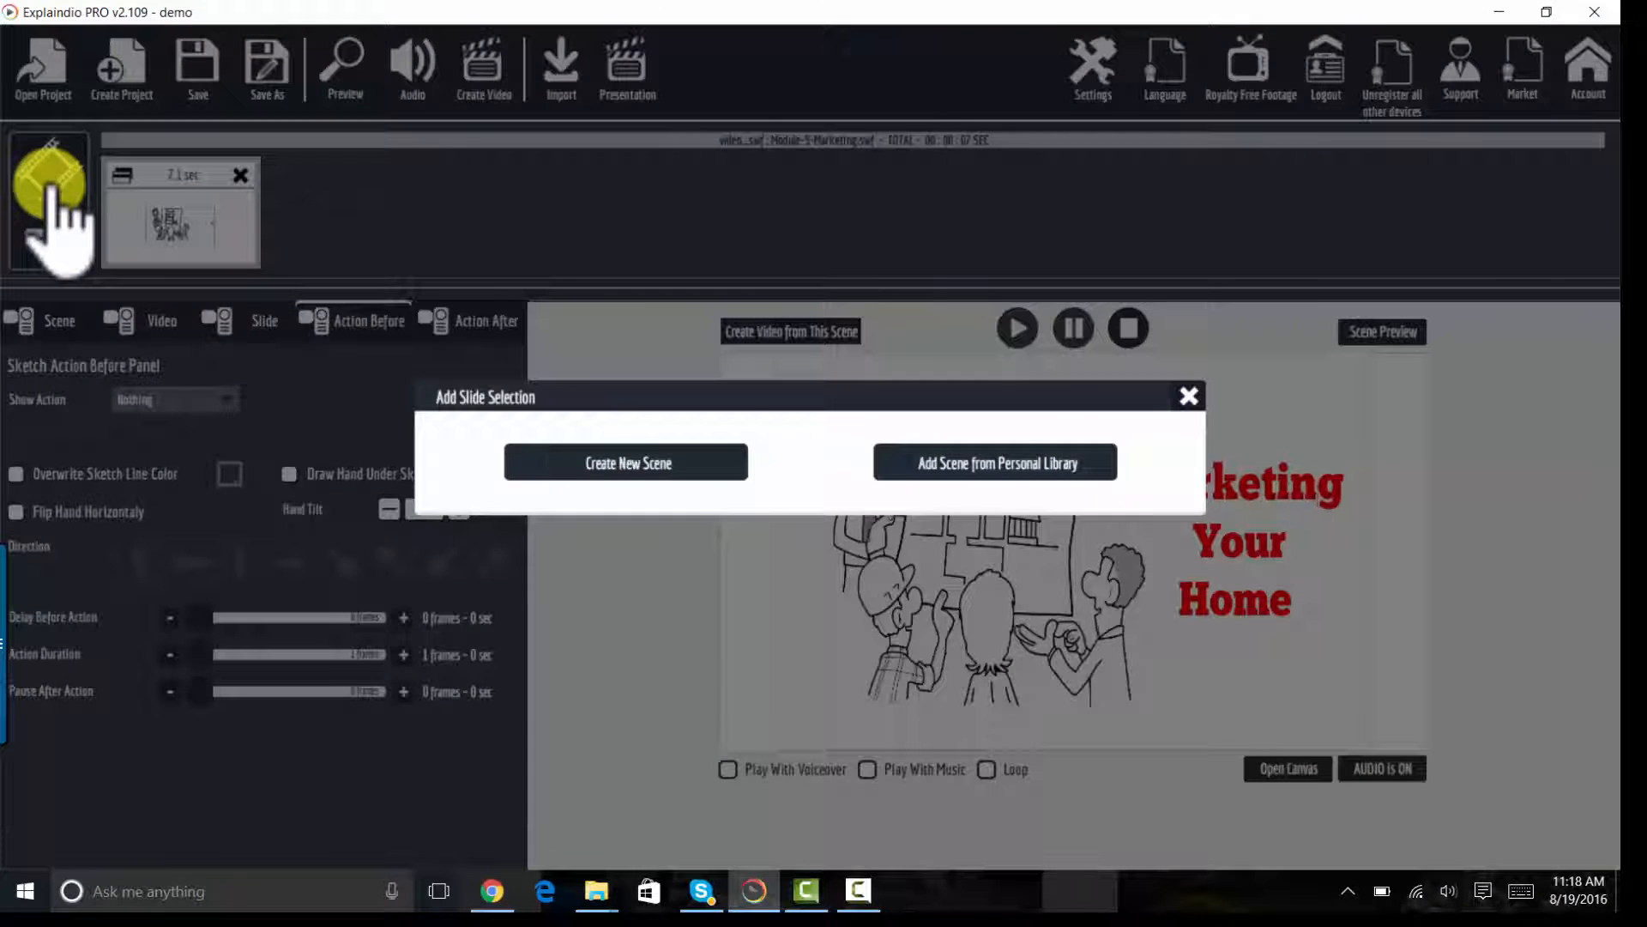
{"action": "left_click", "coordinate": [624, 462]}
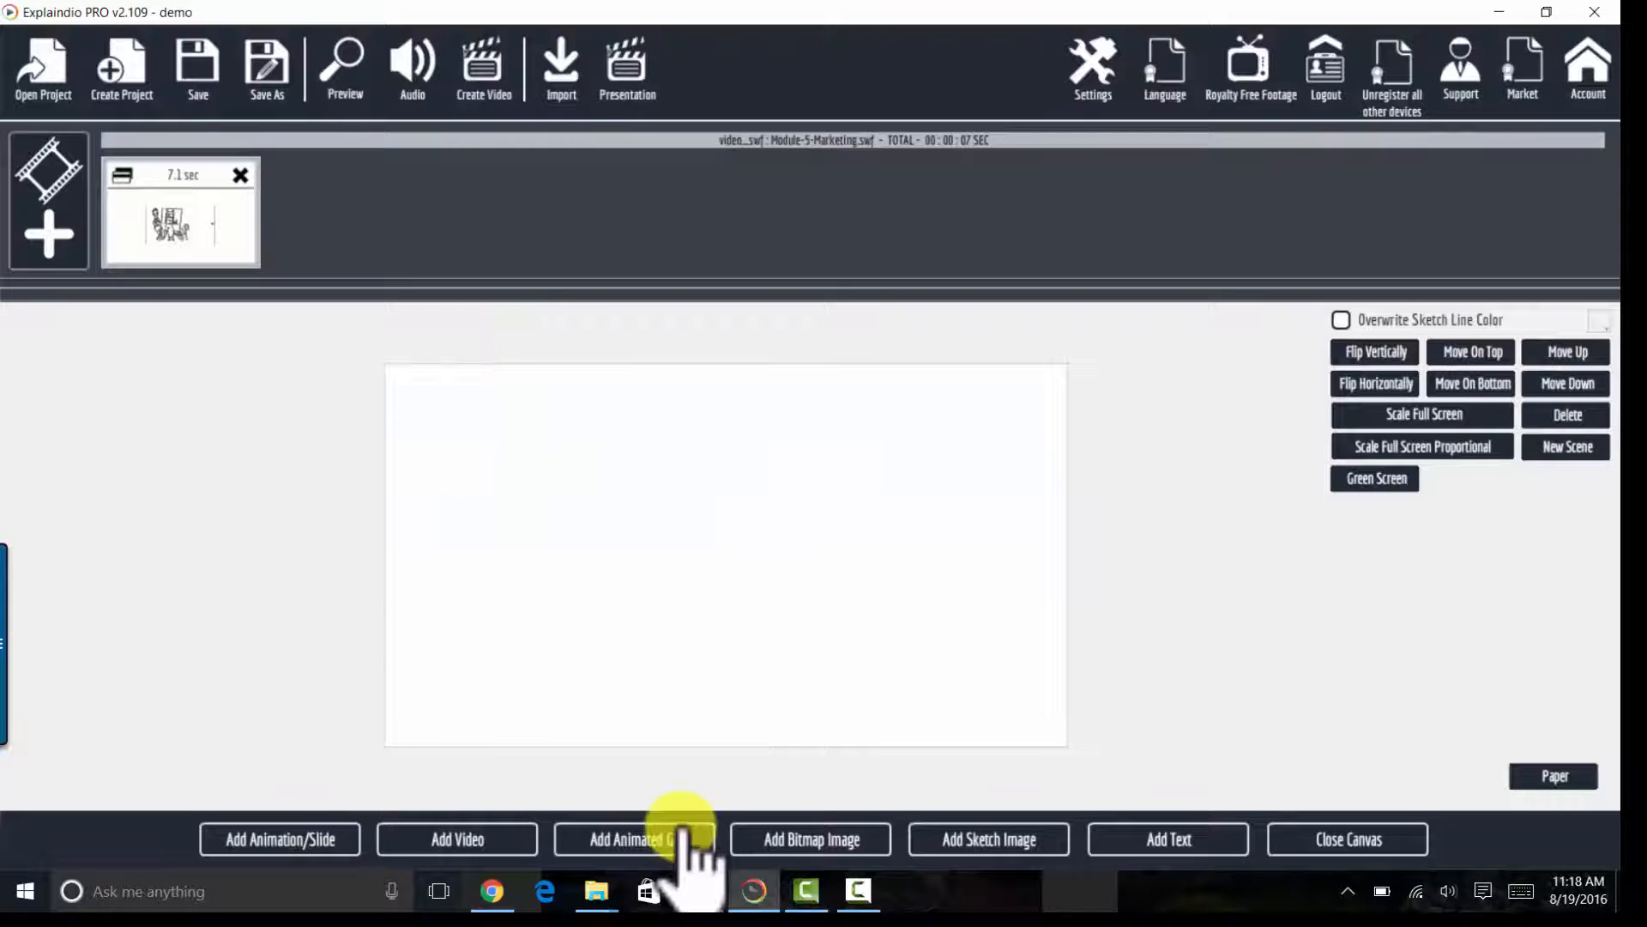
{"action": "left_click", "coordinate": [478, 848]}
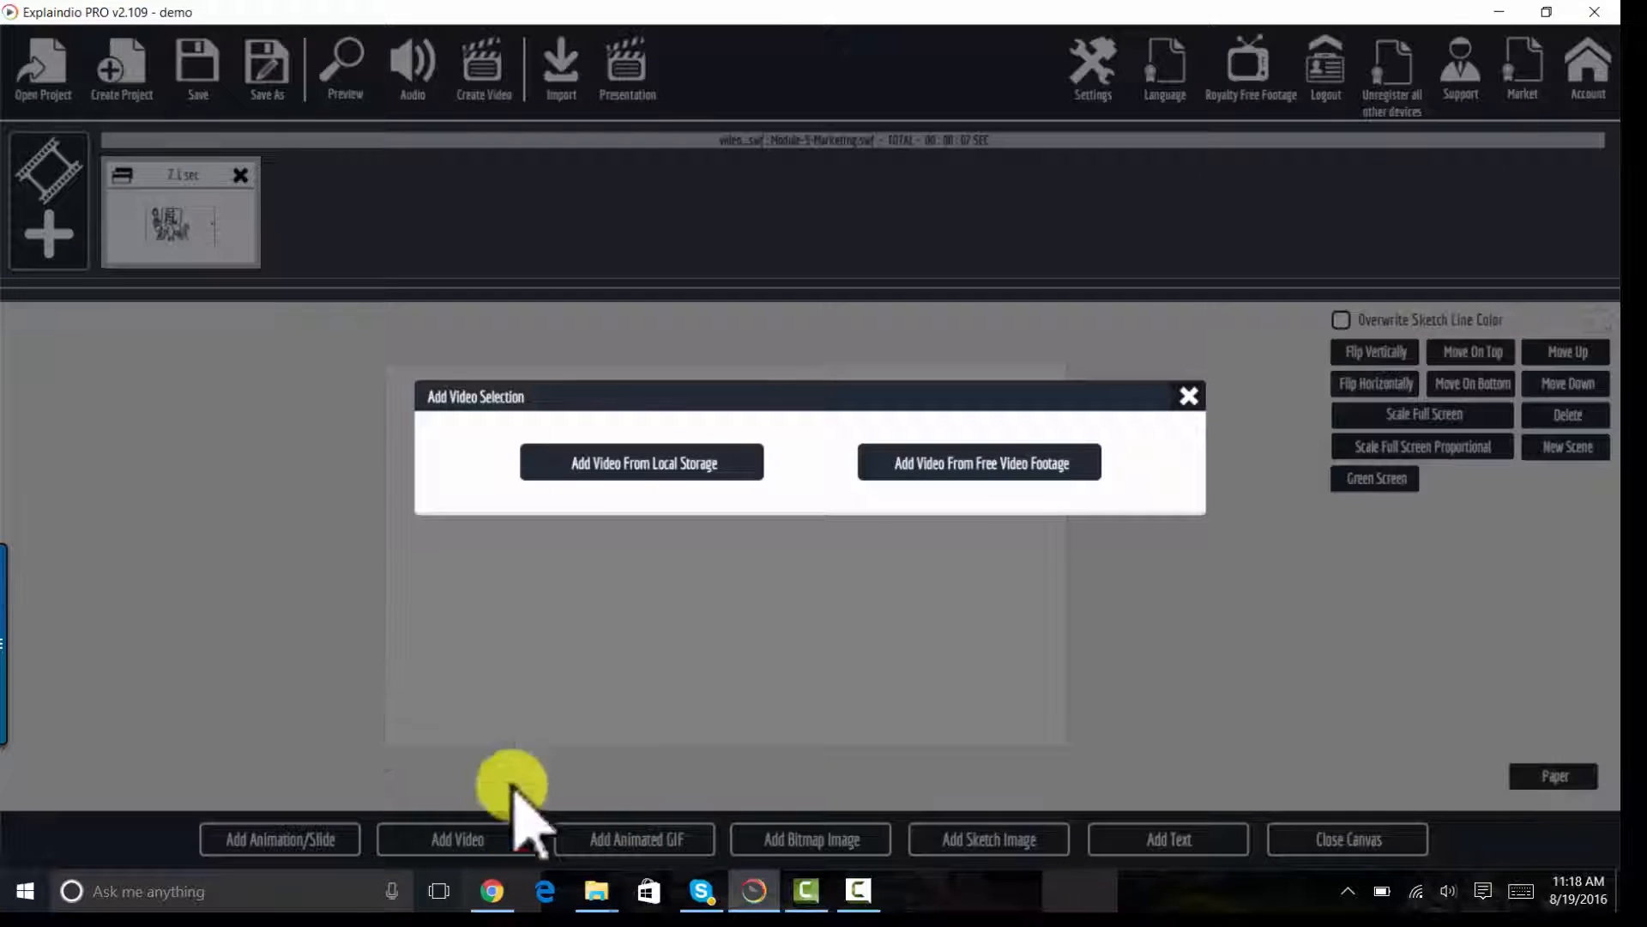
{"action": "left_click", "coordinate": [645, 462]}
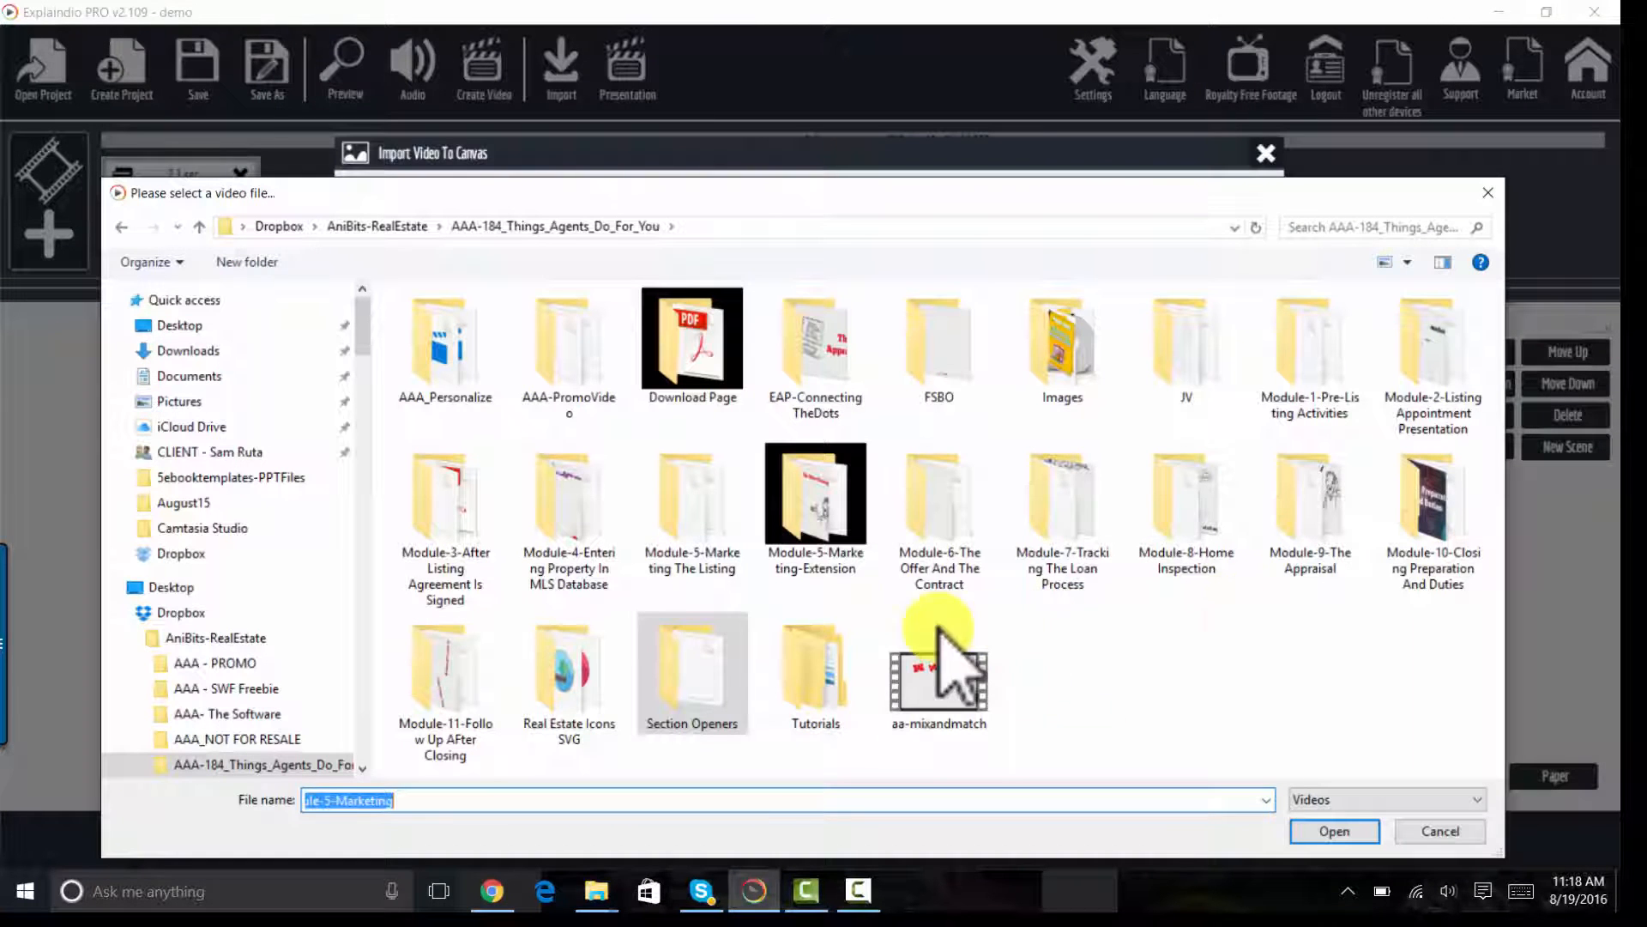
{"action": "left_click", "coordinate": [718, 538]}
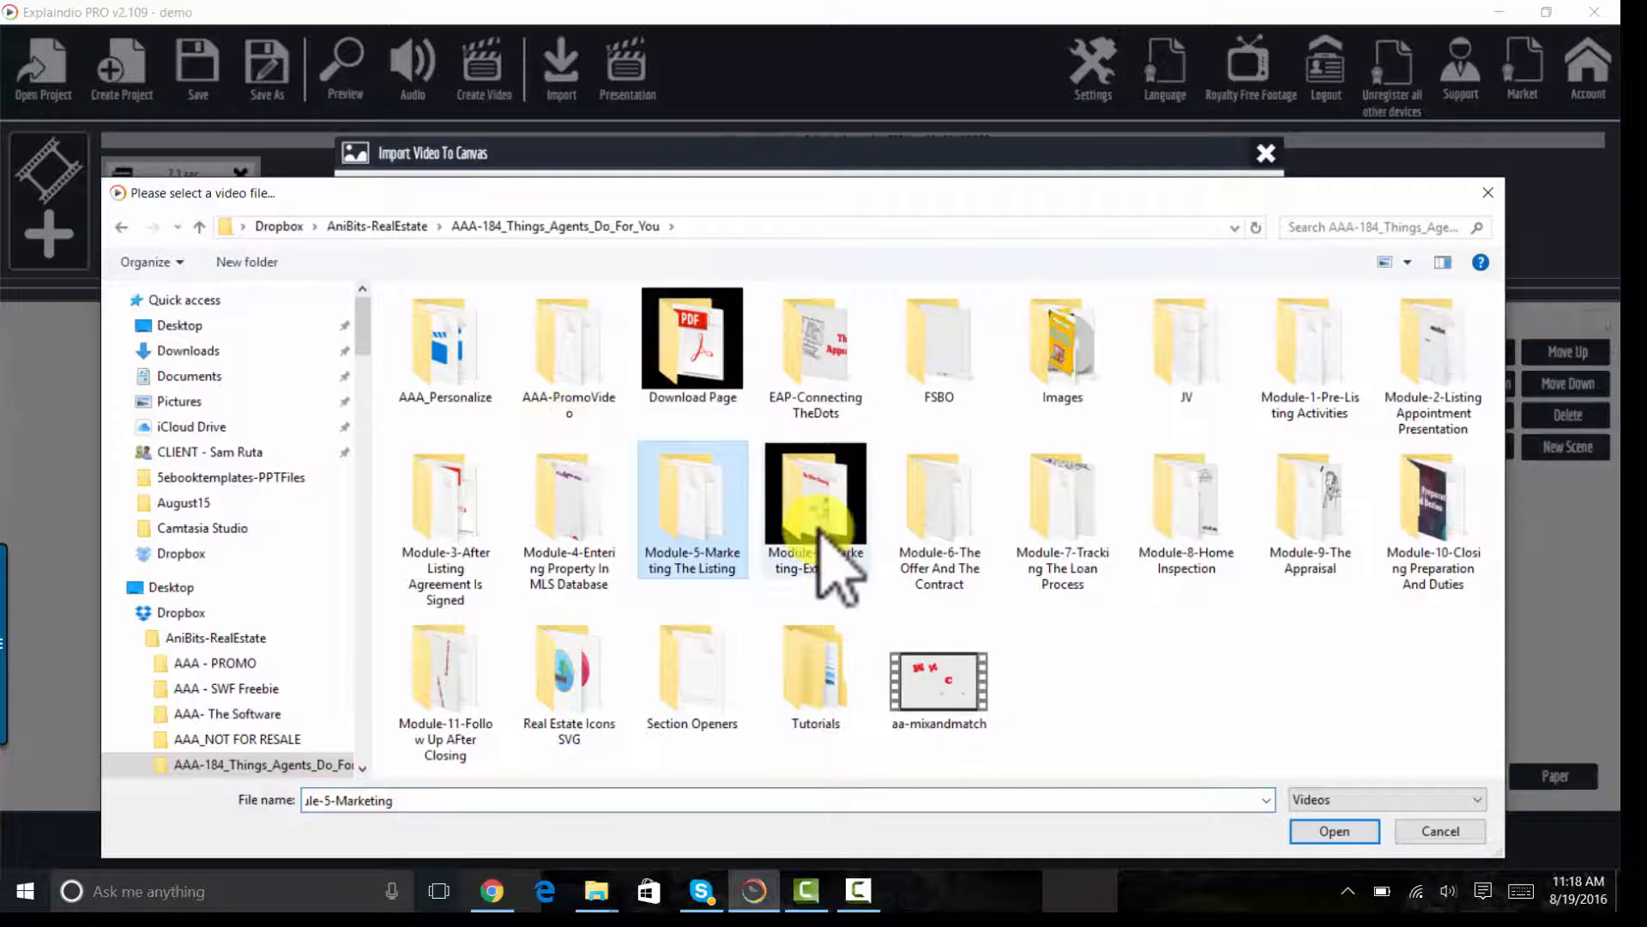
{"action": "key", "text": "Return"}
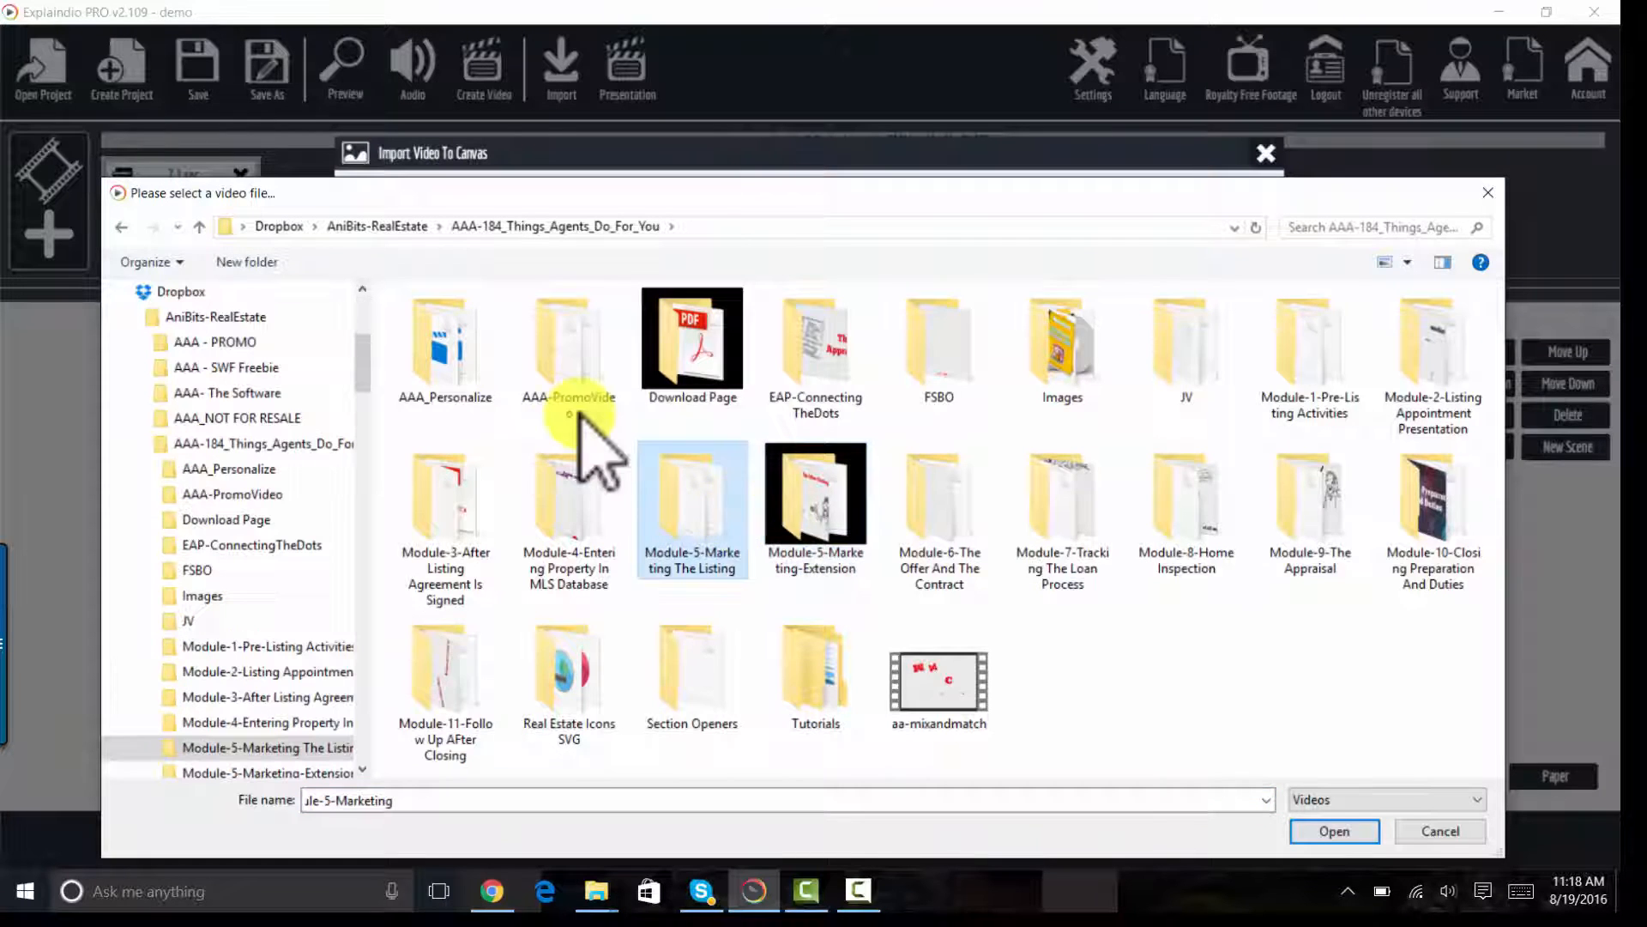
{"action": "left_click", "coordinate": [568, 678]}
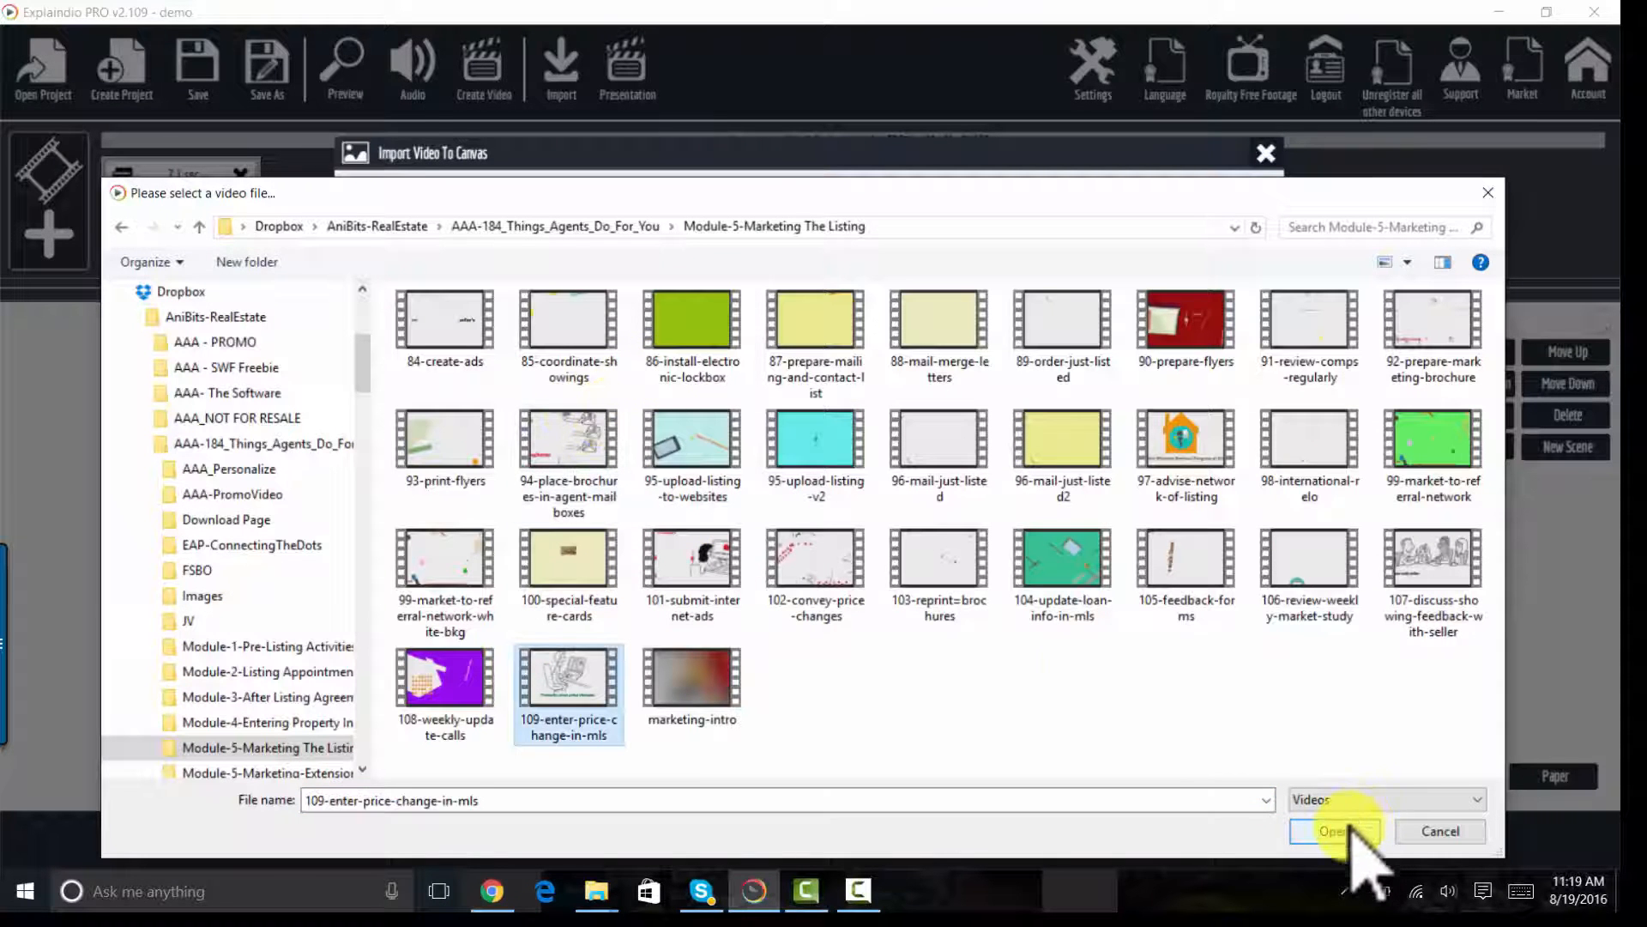
{"action": "left_click", "coordinate": [1352, 829]}
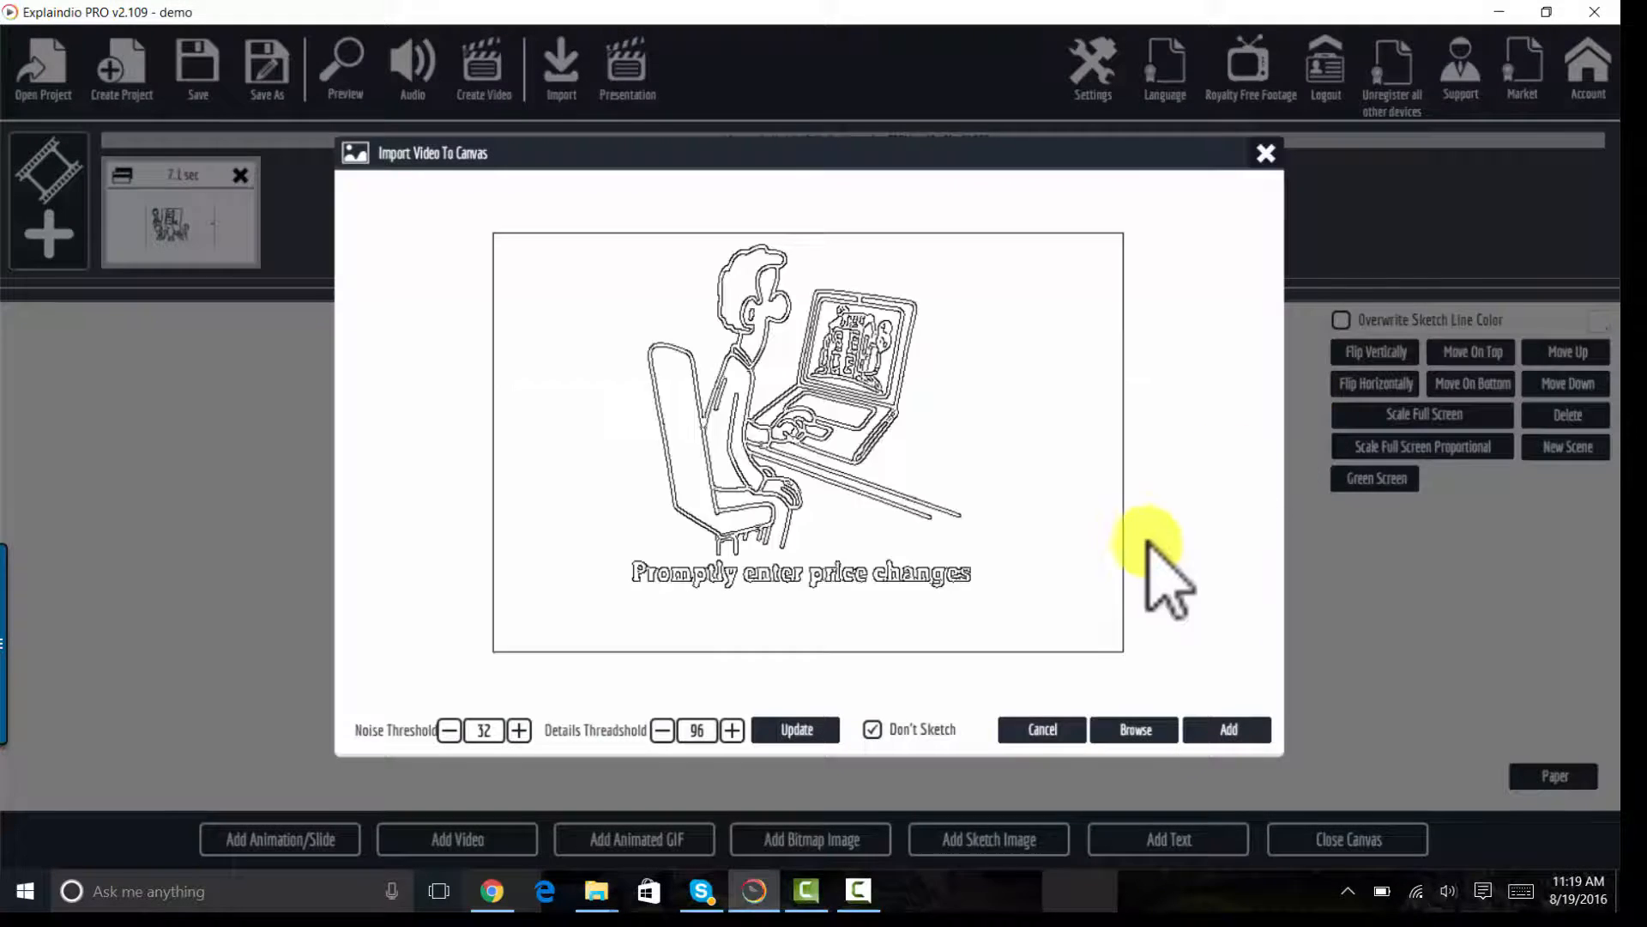
{"action": "left_click", "coordinate": [1227, 730]}
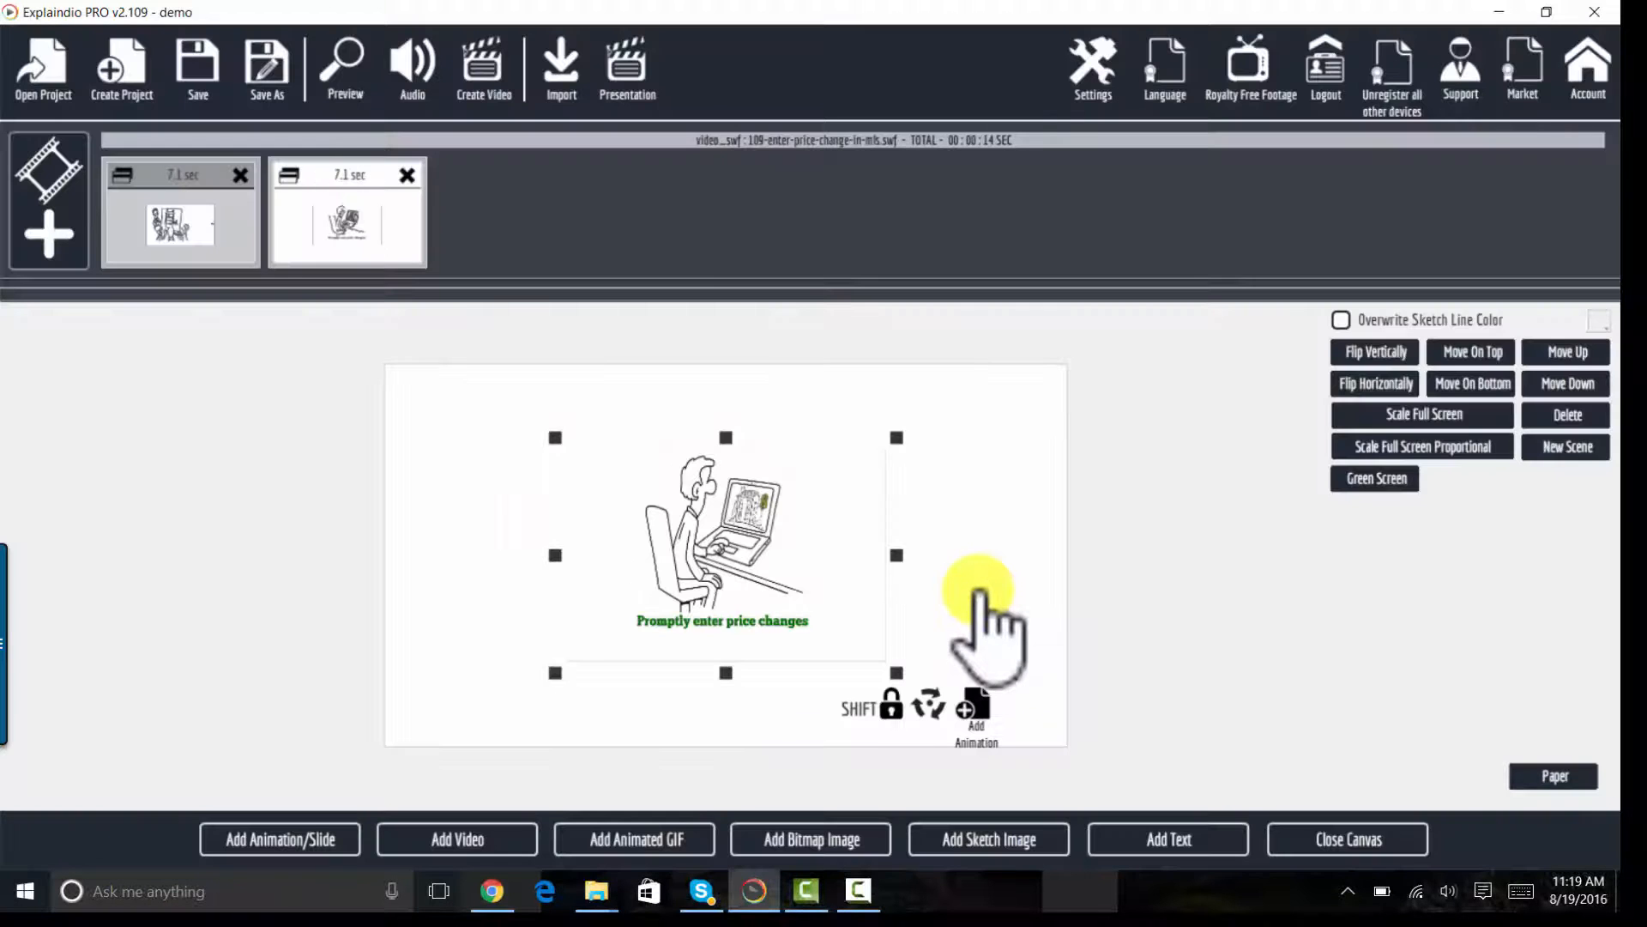
{"action": "left_click", "coordinate": [1424, 448]}
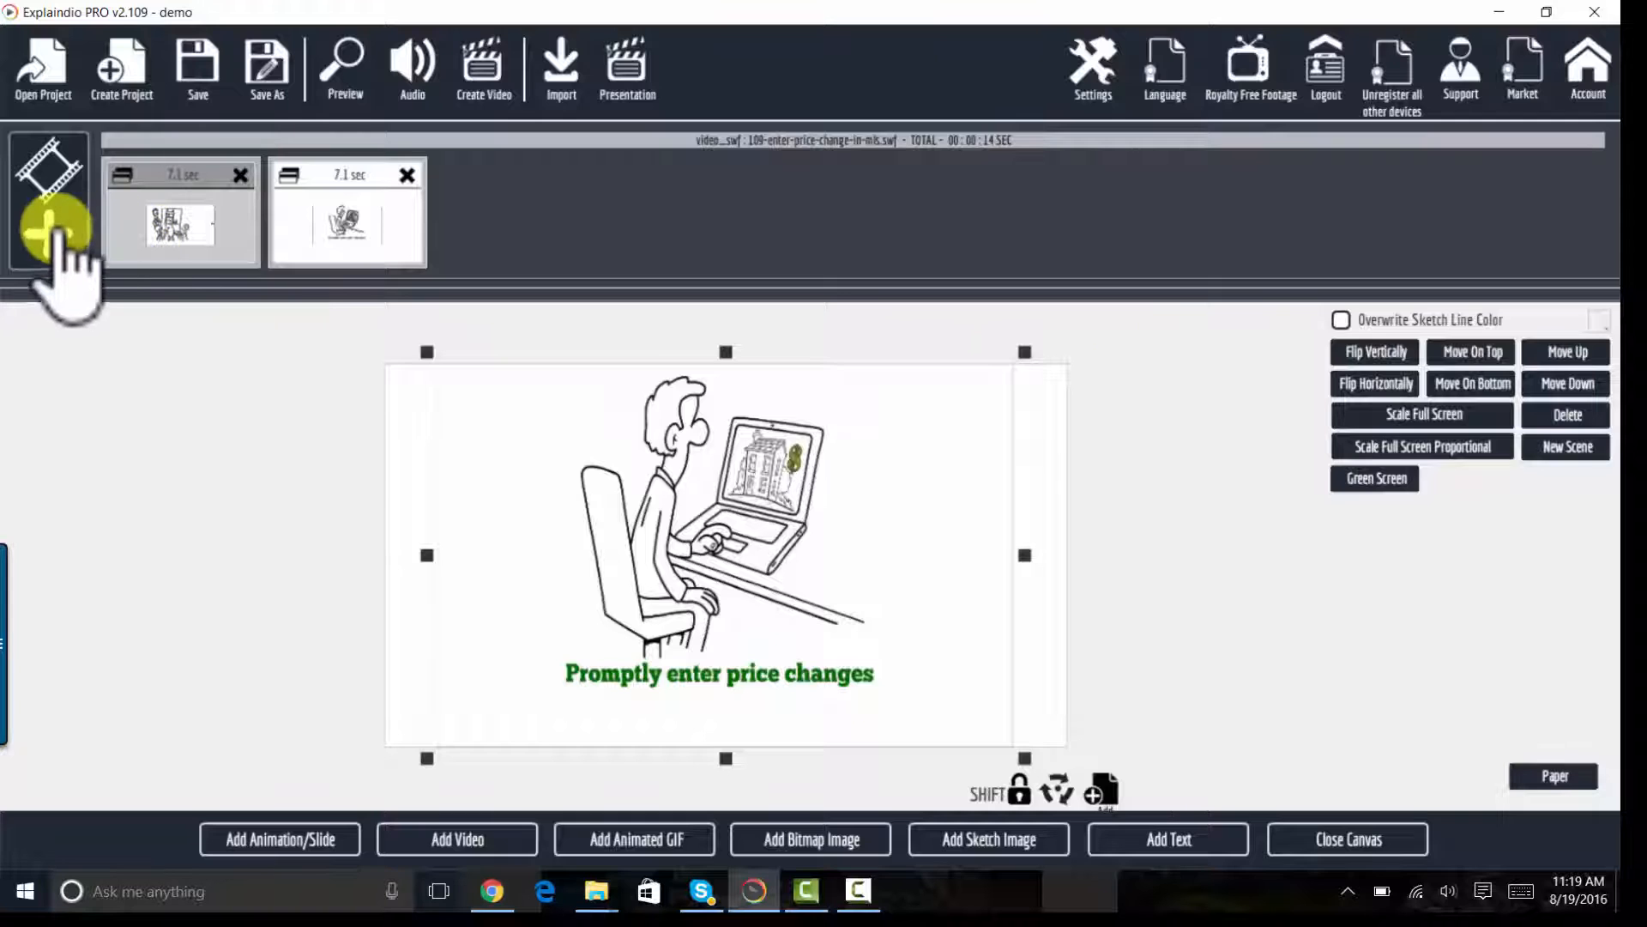
Create a new scene with the local video 99-market-to-referral-network, scaled proportionally to full screen
{"action": "left_click", "coordinate": [48, 185]}
{"action": "left_click", "coordinate": [528, 464]}
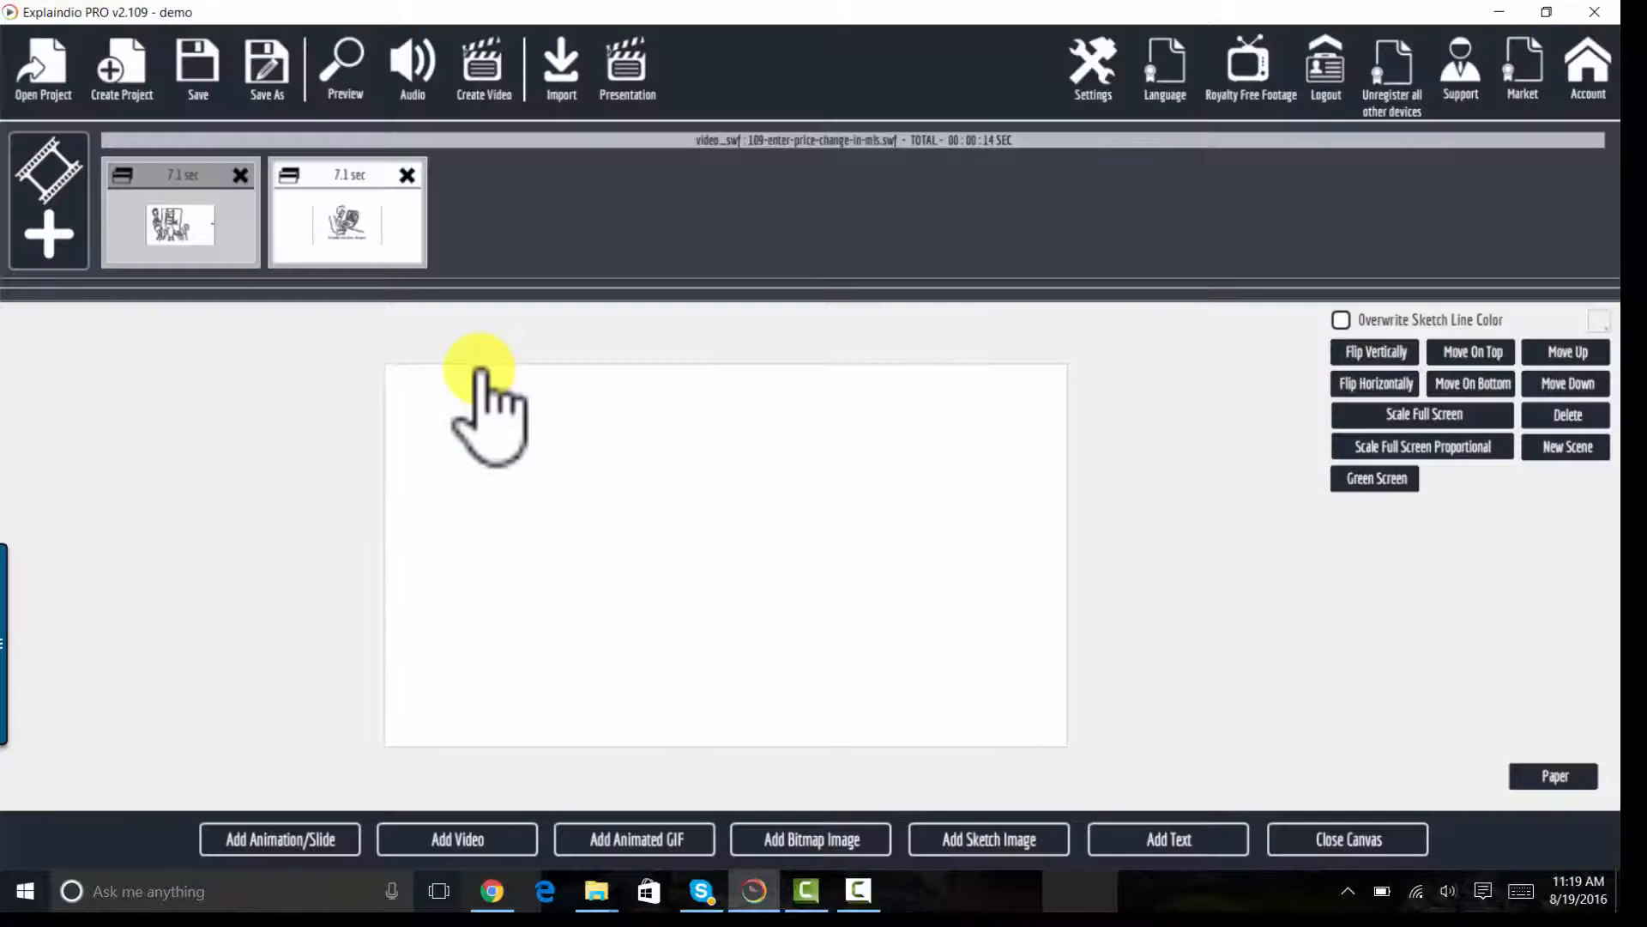
{"action": "left_click", "coordinate": [489, 822]}
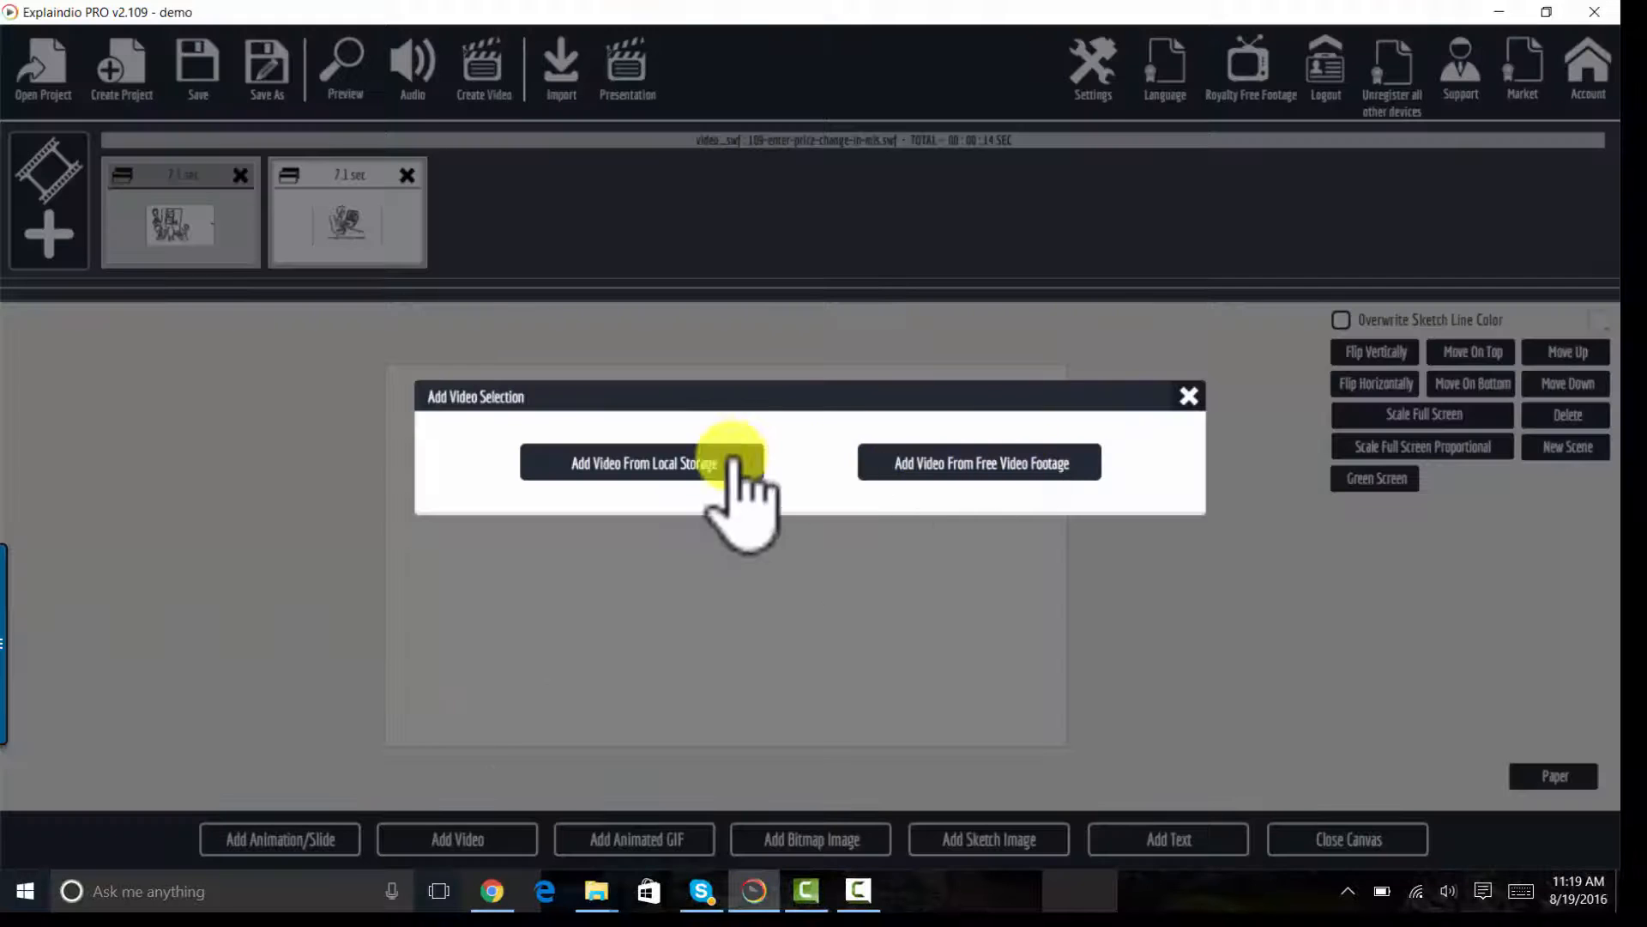
{"action": "left_click", "coordinate": [731, 463]}
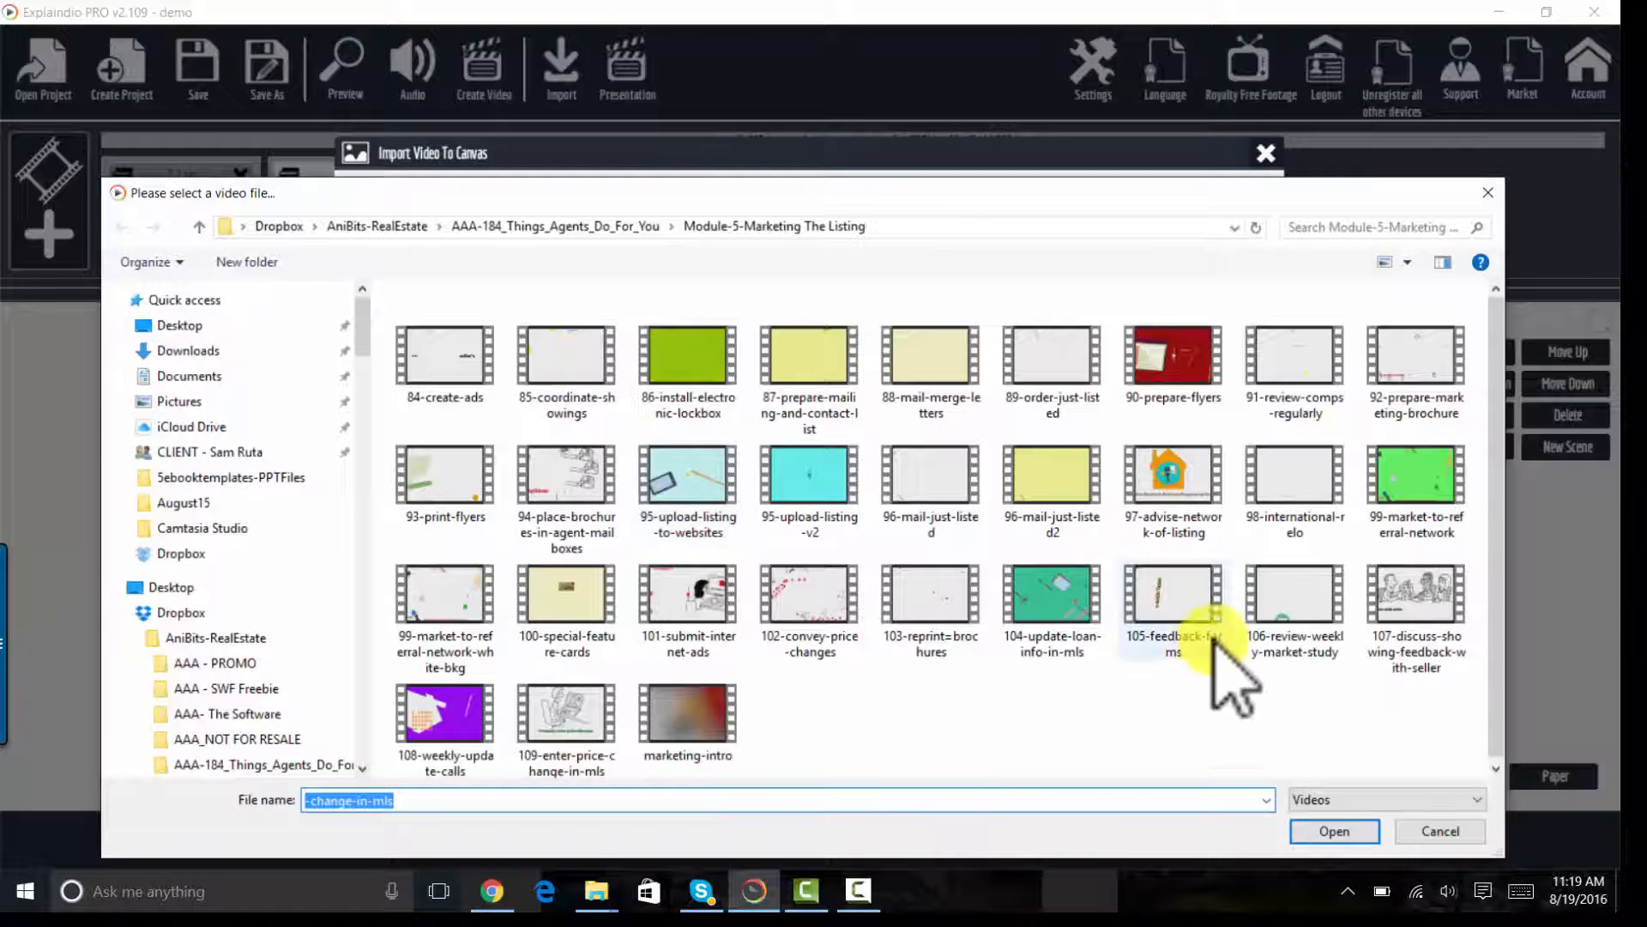
{"action": "left_click", "coordinate": [1424, 485]}
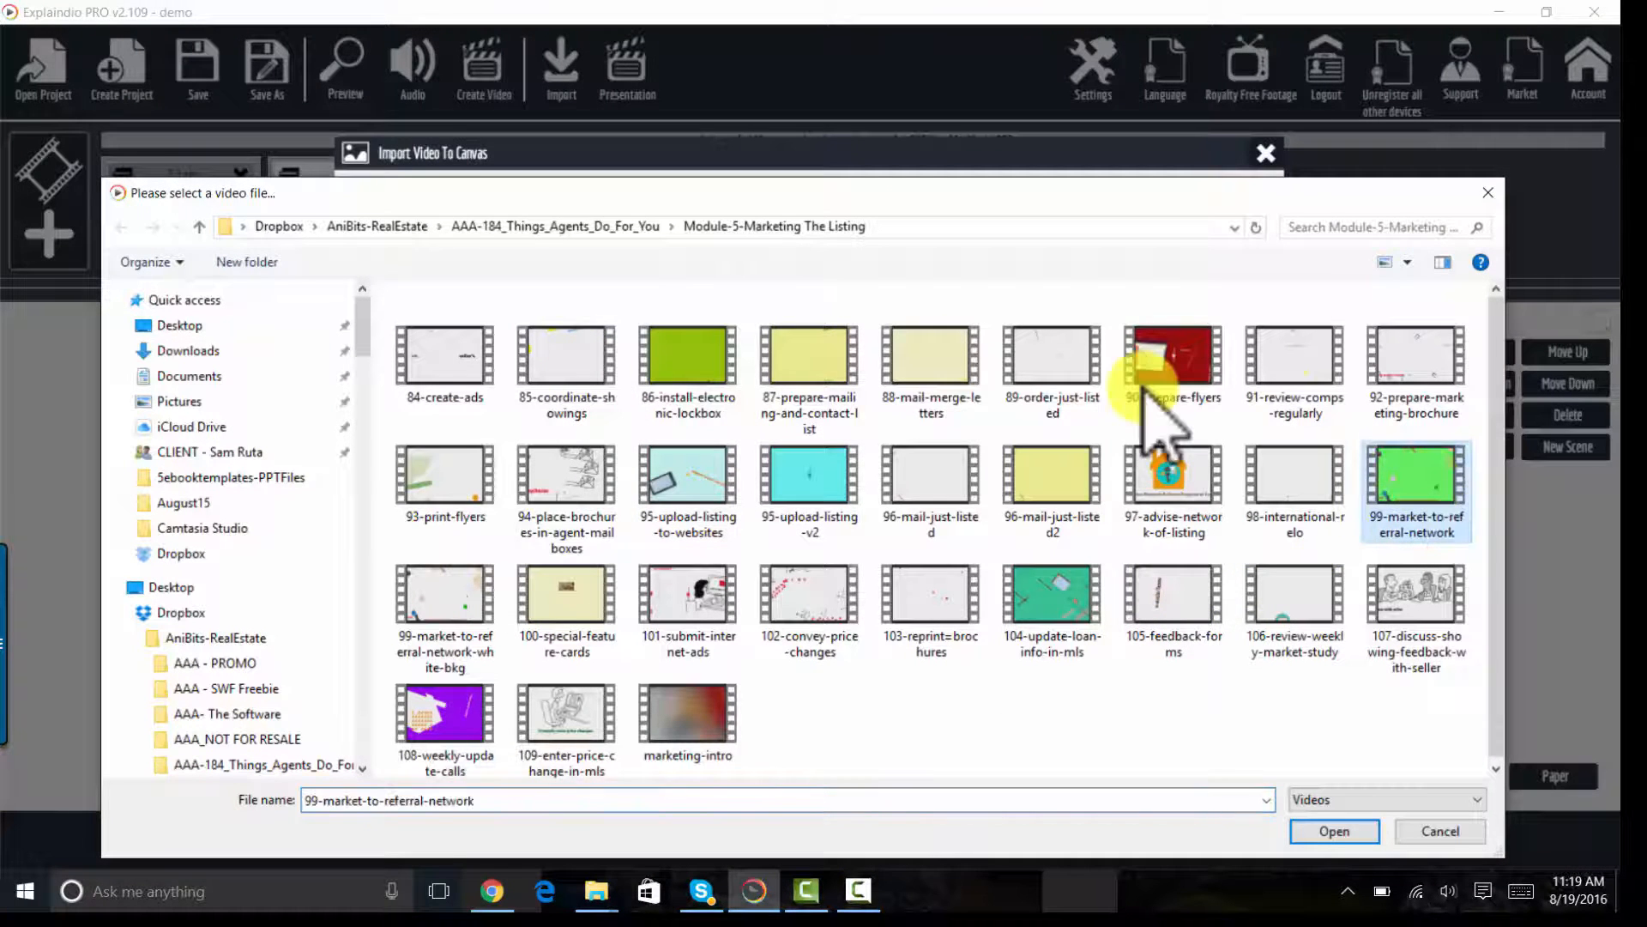
{"action": "left_click", "coordinate": [1331, 832]}
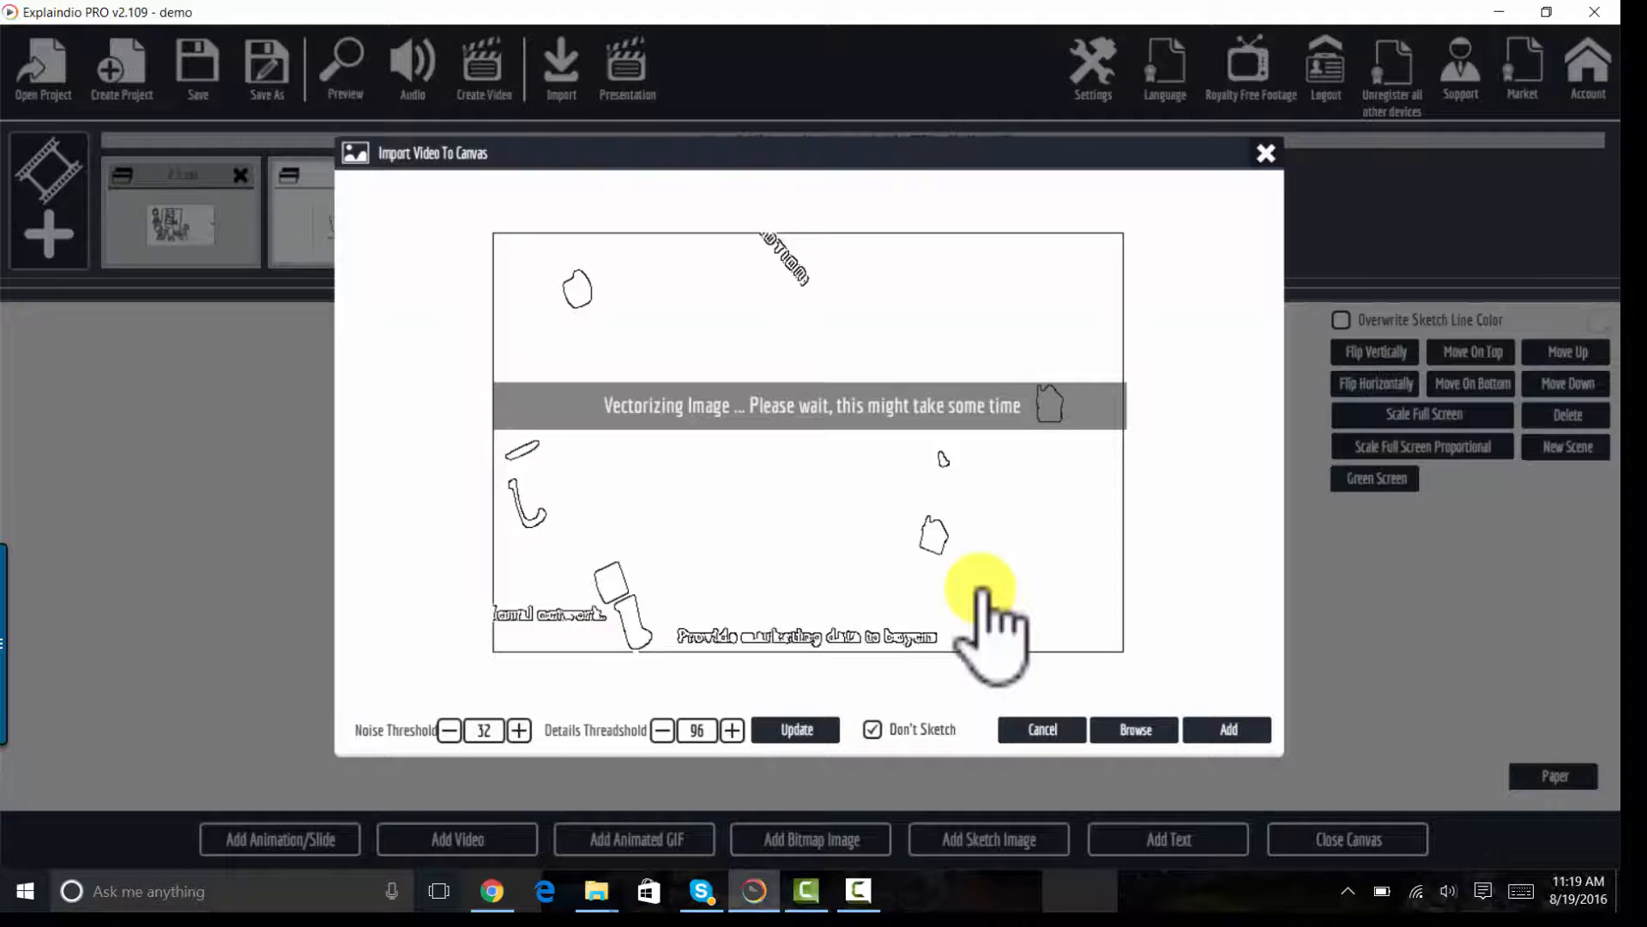
{"action": "left_click", "coordinate": [1228, 727]}
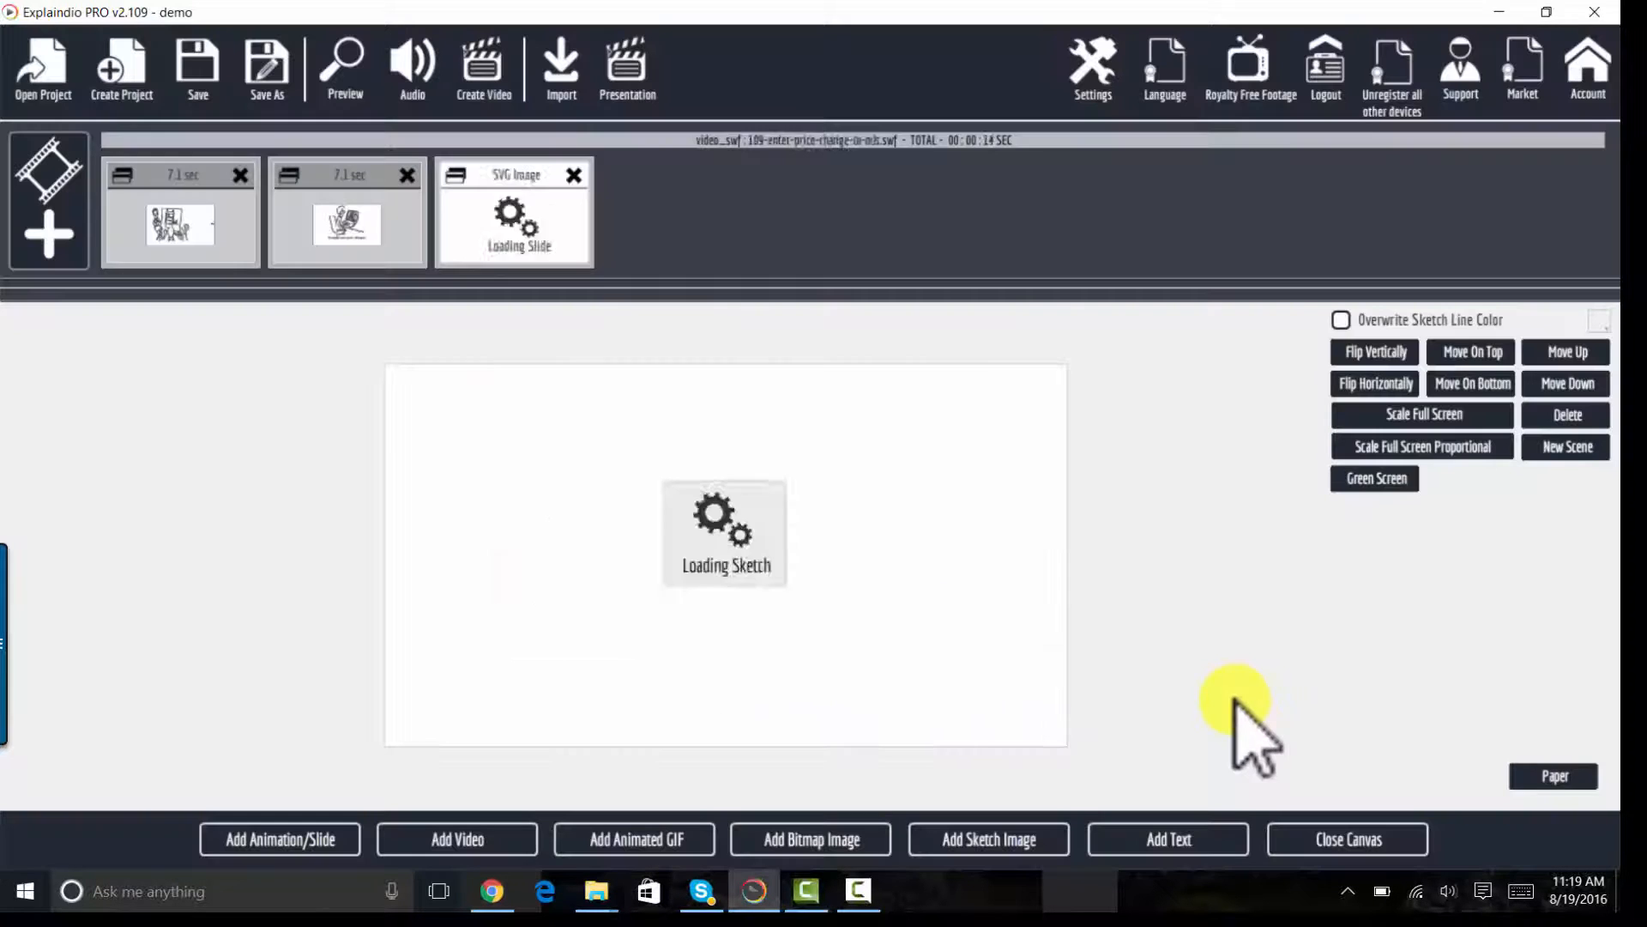
{"action": "left_click", "coordinate": [1385, 446]}
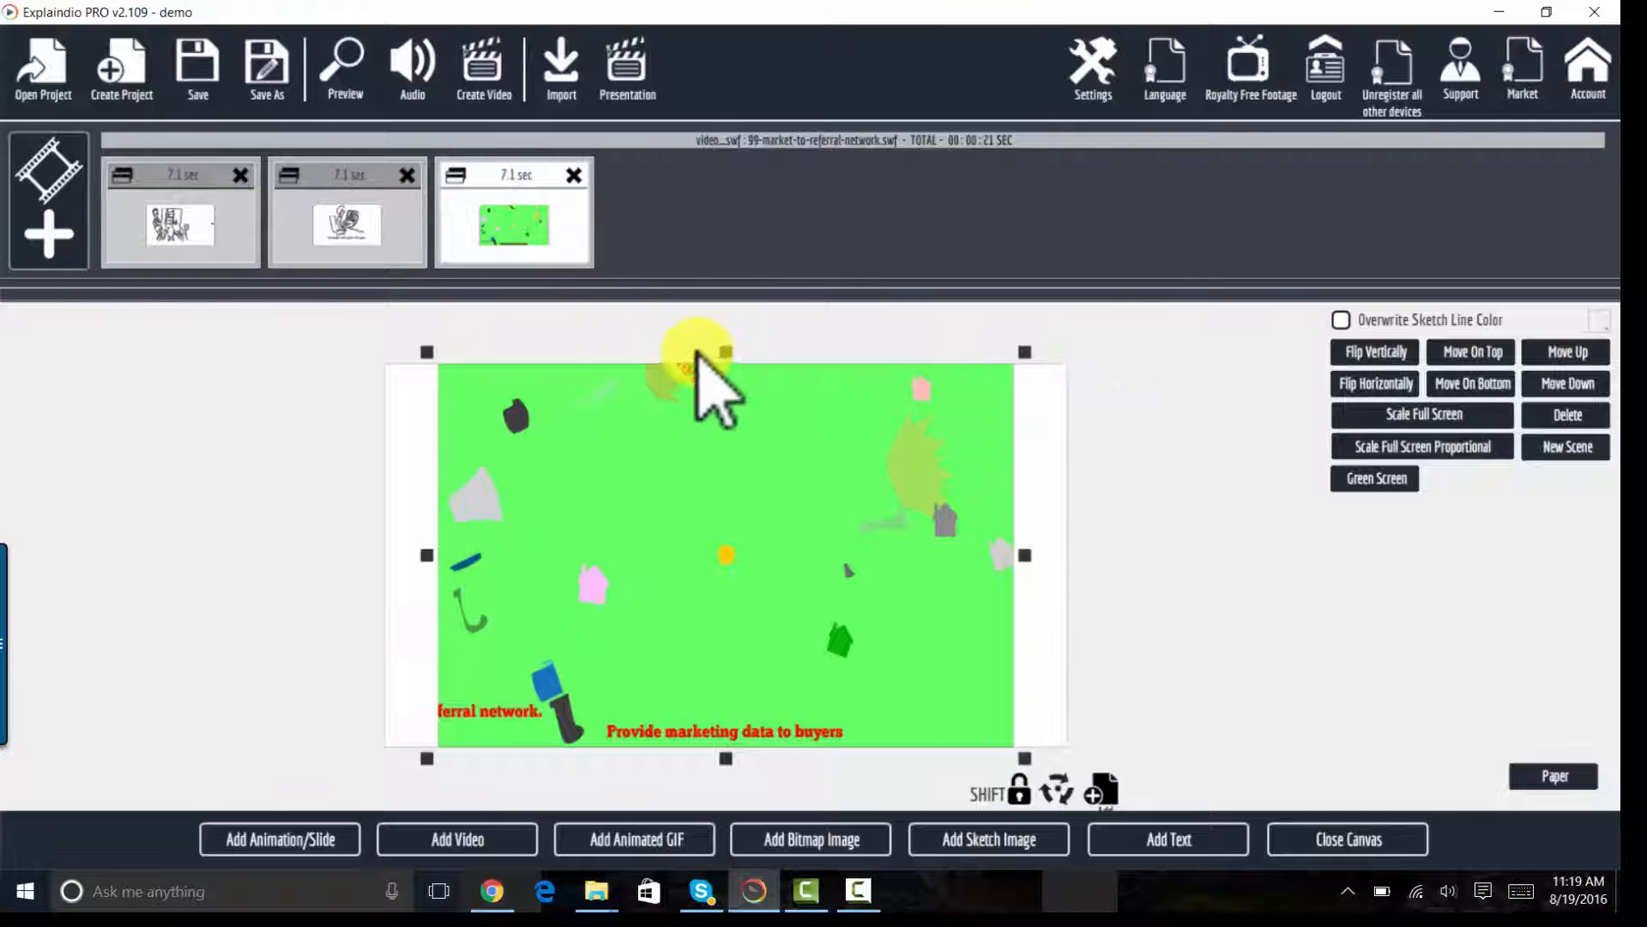
Create a new scene with the local video 185-hire-professional-photographer from the Module-5-Marketing-Extension folder, scaled proportionally to full screen
{"action": "left_click", "coordinate": [53, 249]}
{"action": "left_click", "coordinate": [588, 466]}
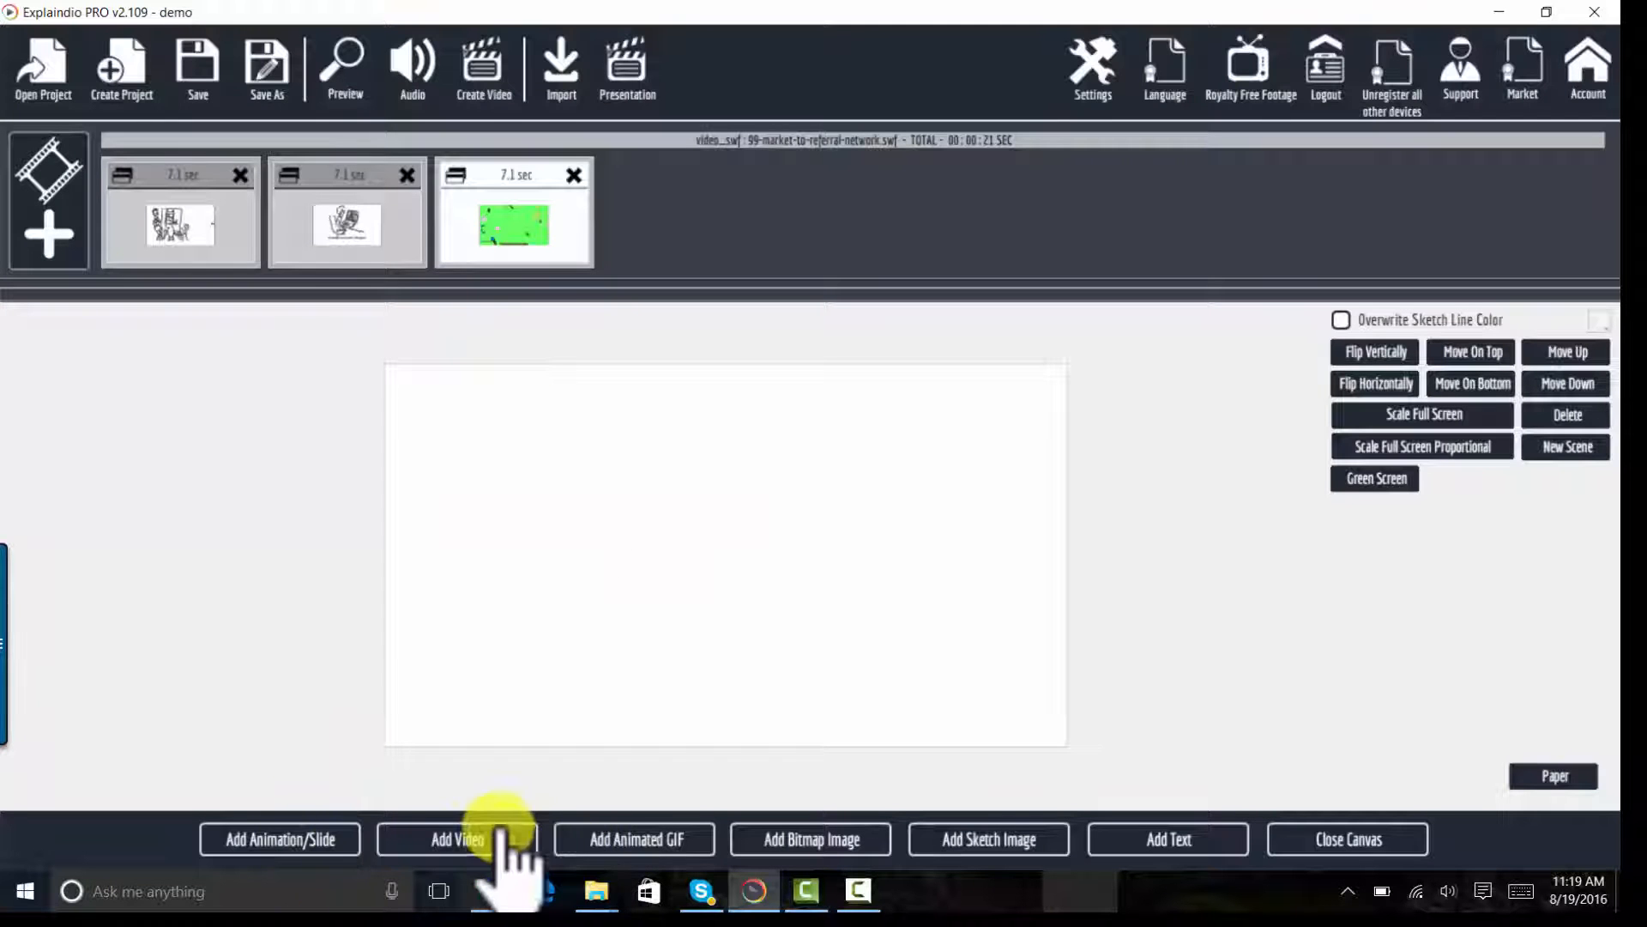
{"action": "left_click", "coordinate": [457, 839]}
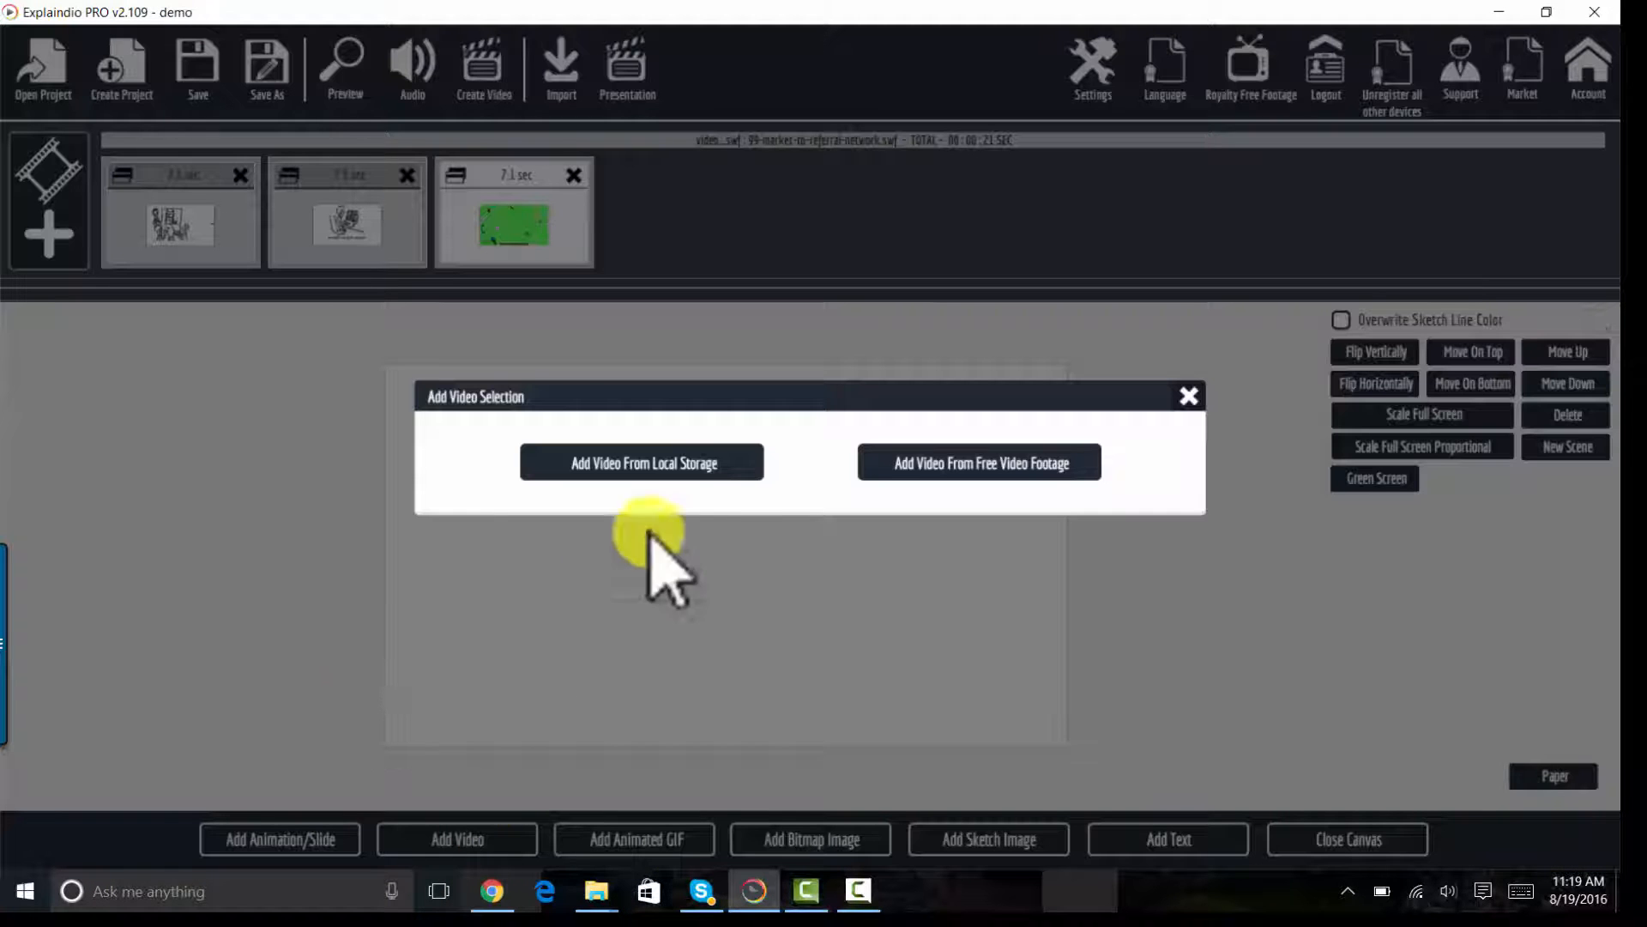
{"action": "left_click", "coordinate": [677, 470]}
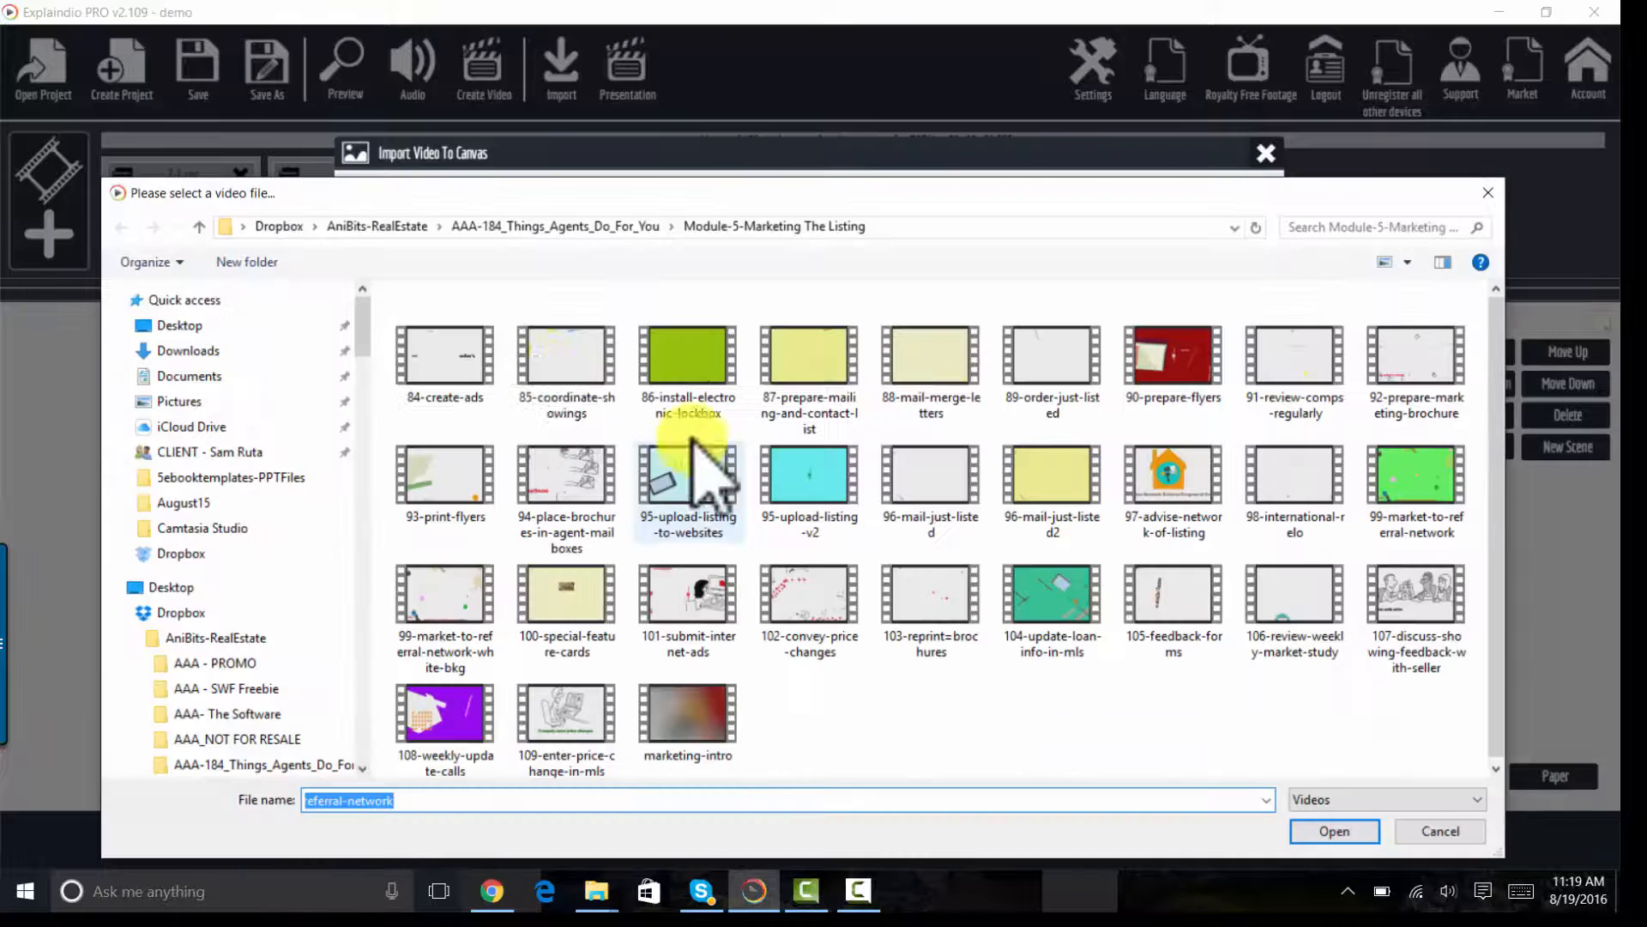
{"action": "left_click", "coordinate": [498, 225]}
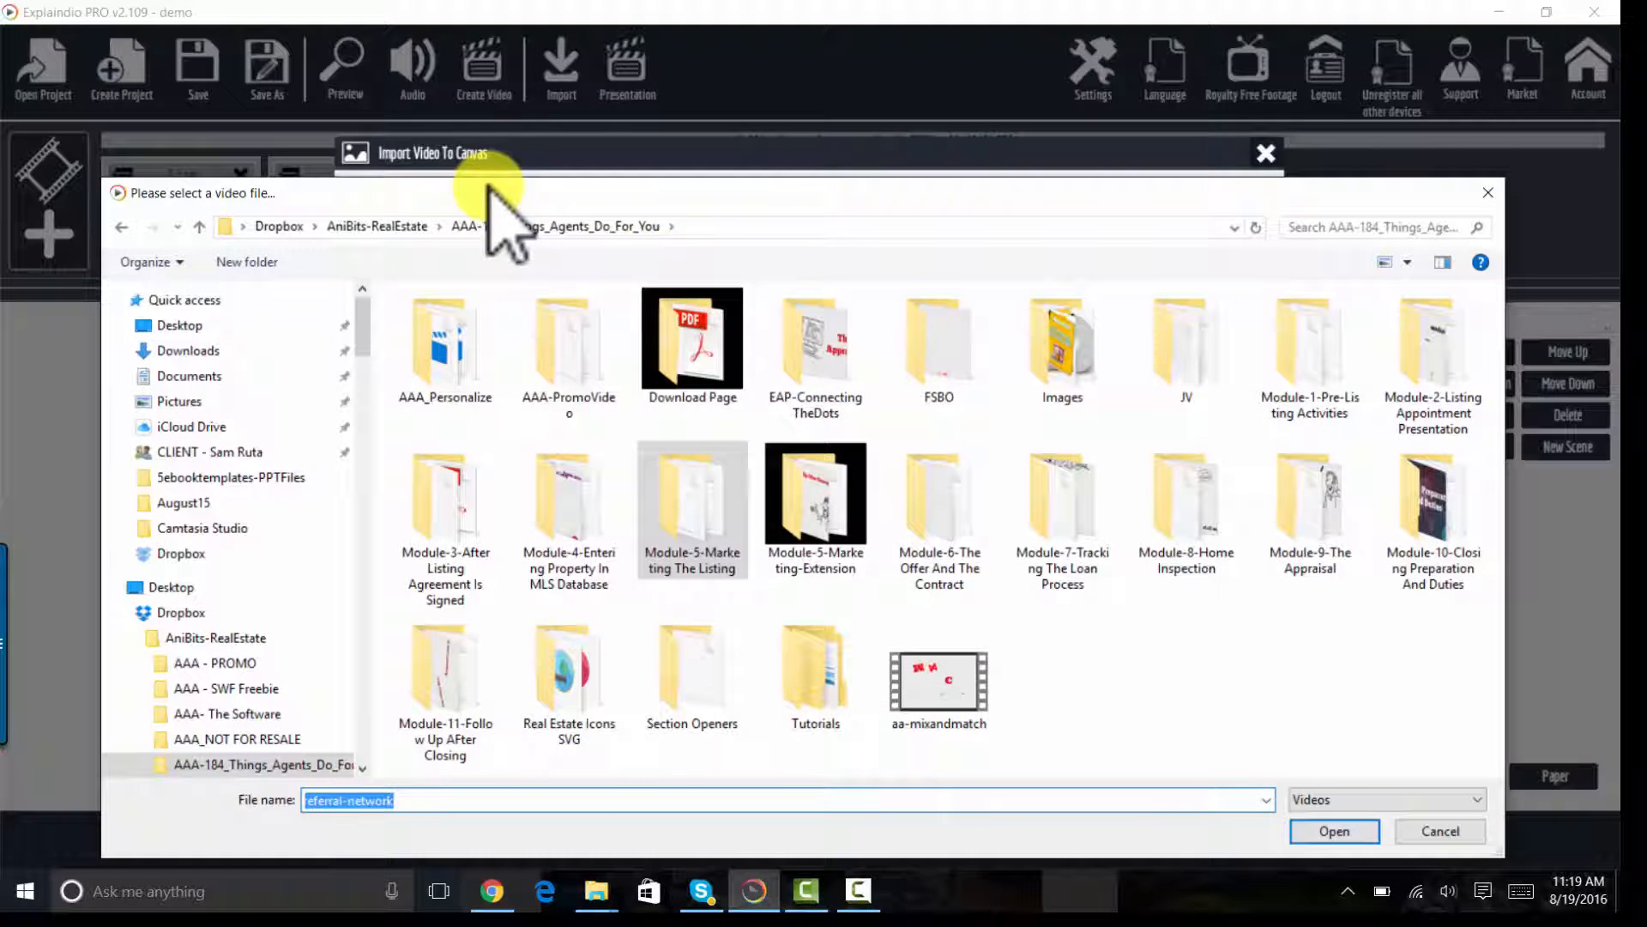
{"action": "double_click", "coordinate": [819, 537]}
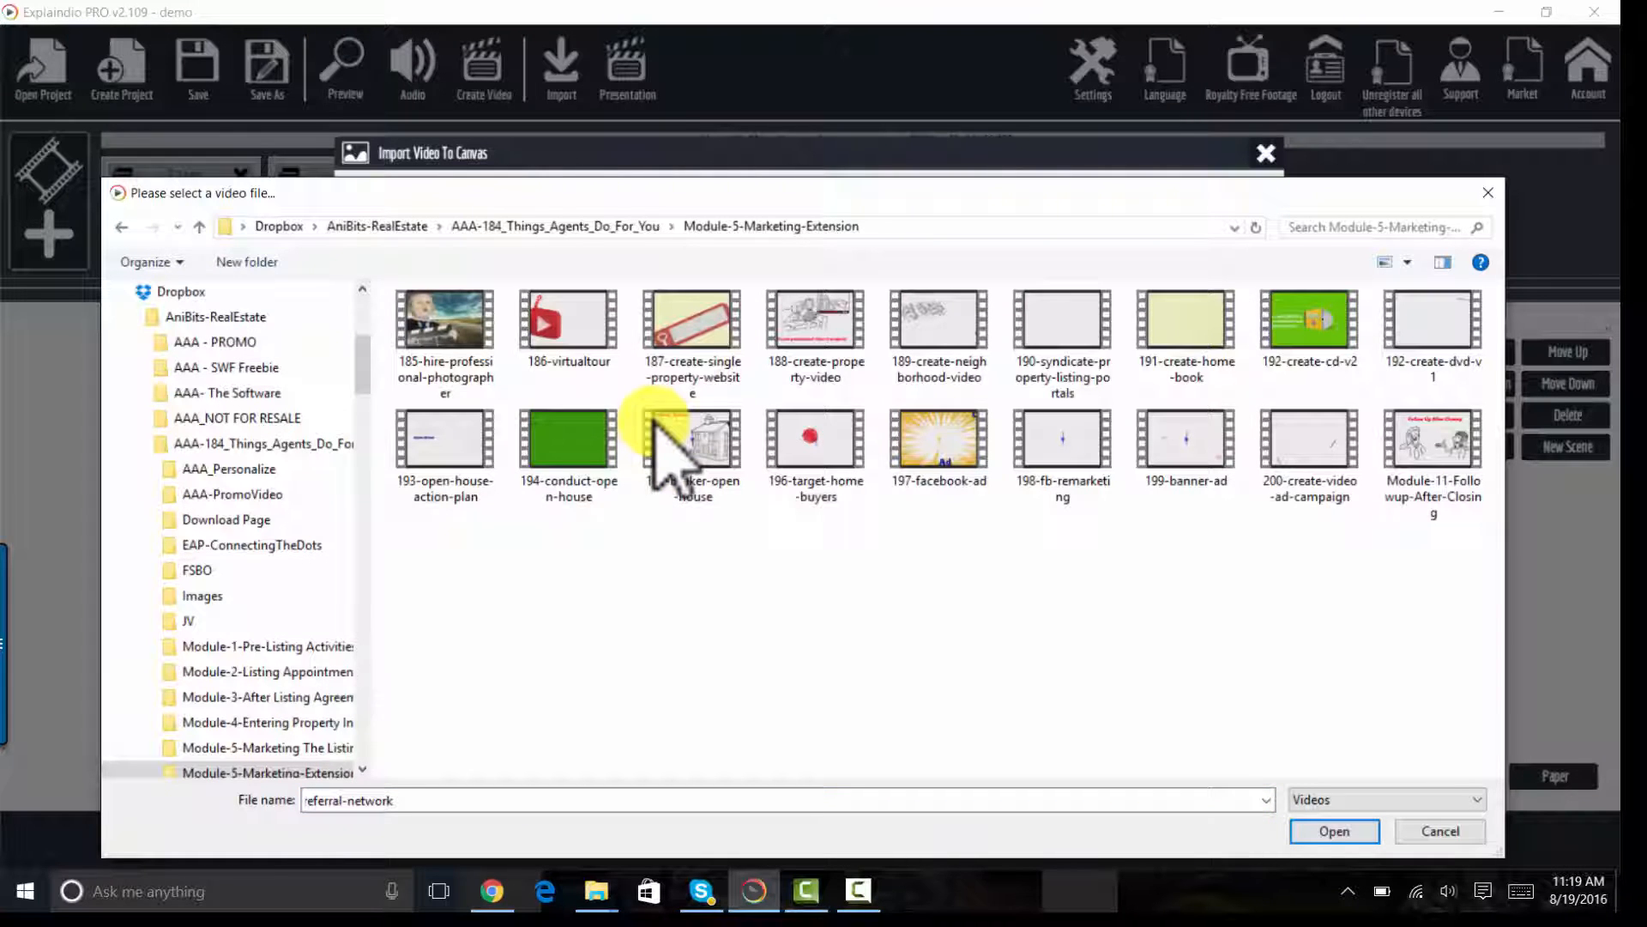
{"action": "left_click", "coordinate": [442, 330]}
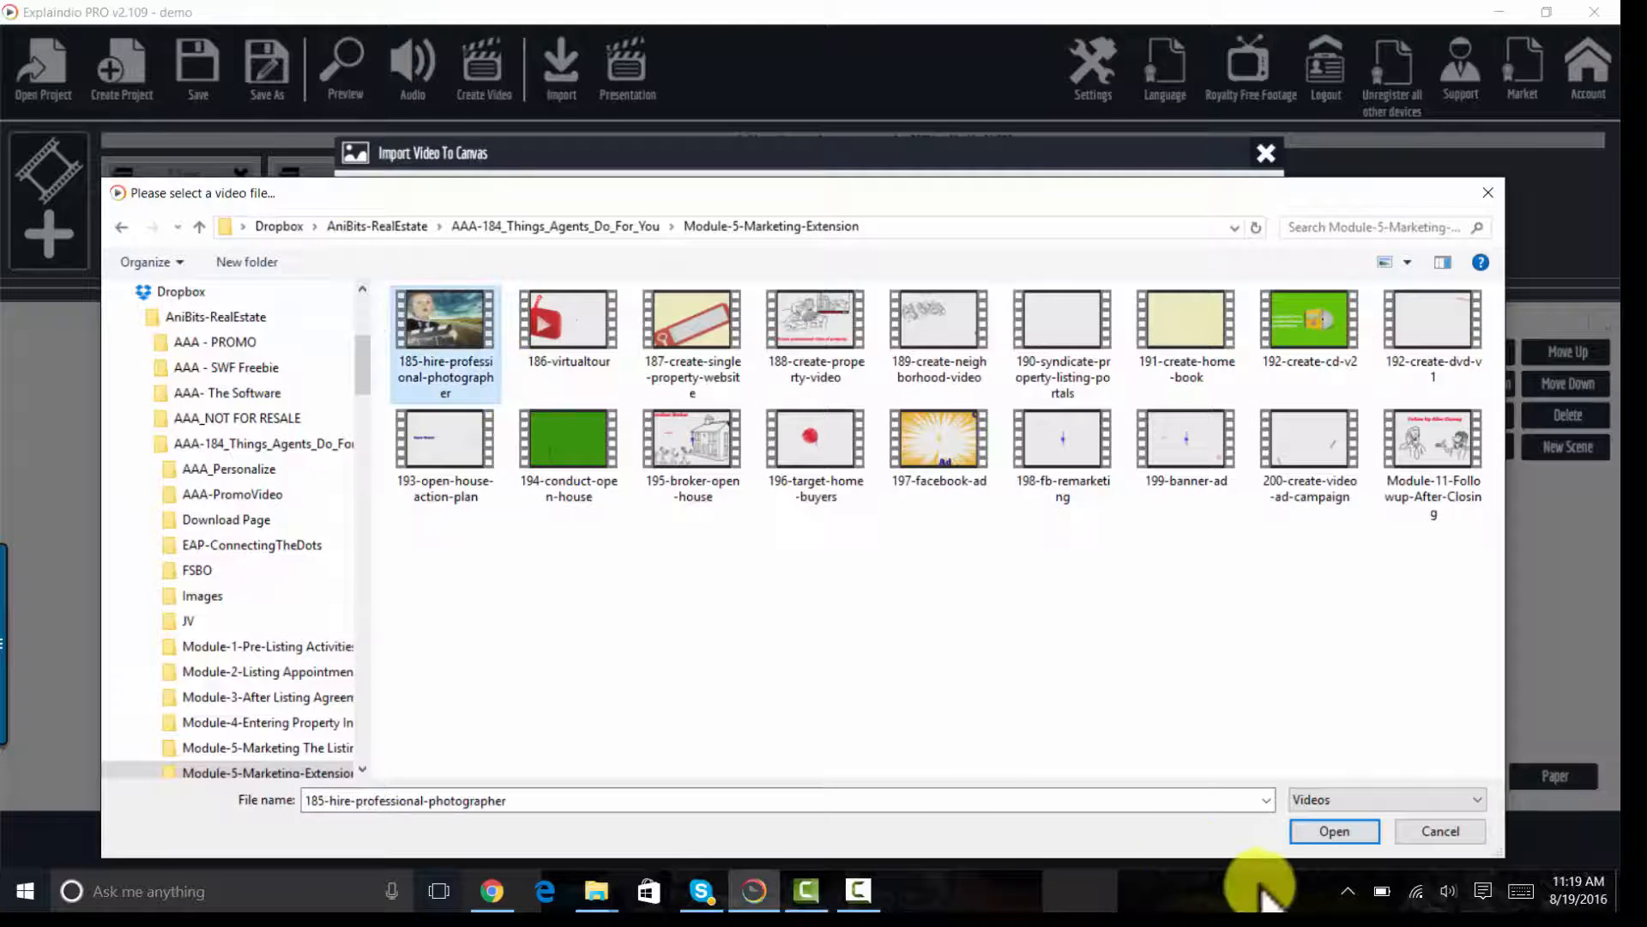
{"action": "left_click", "coordinate": [1370, 827]}
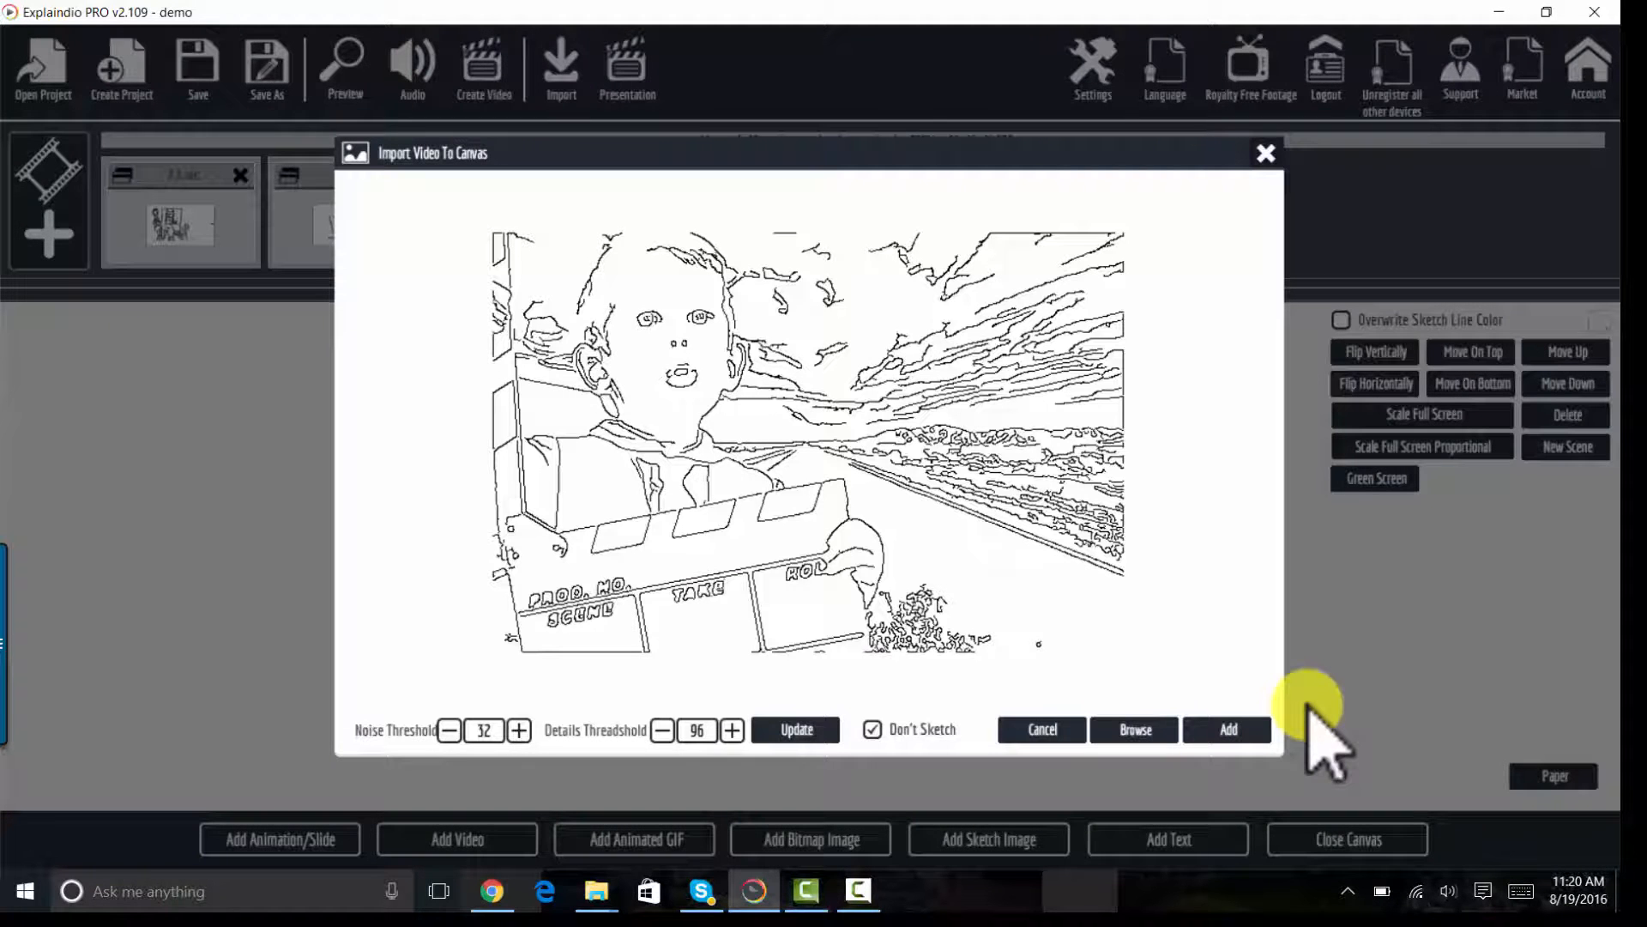
{"action": "left_click", "coordinate": [1229, 730]}
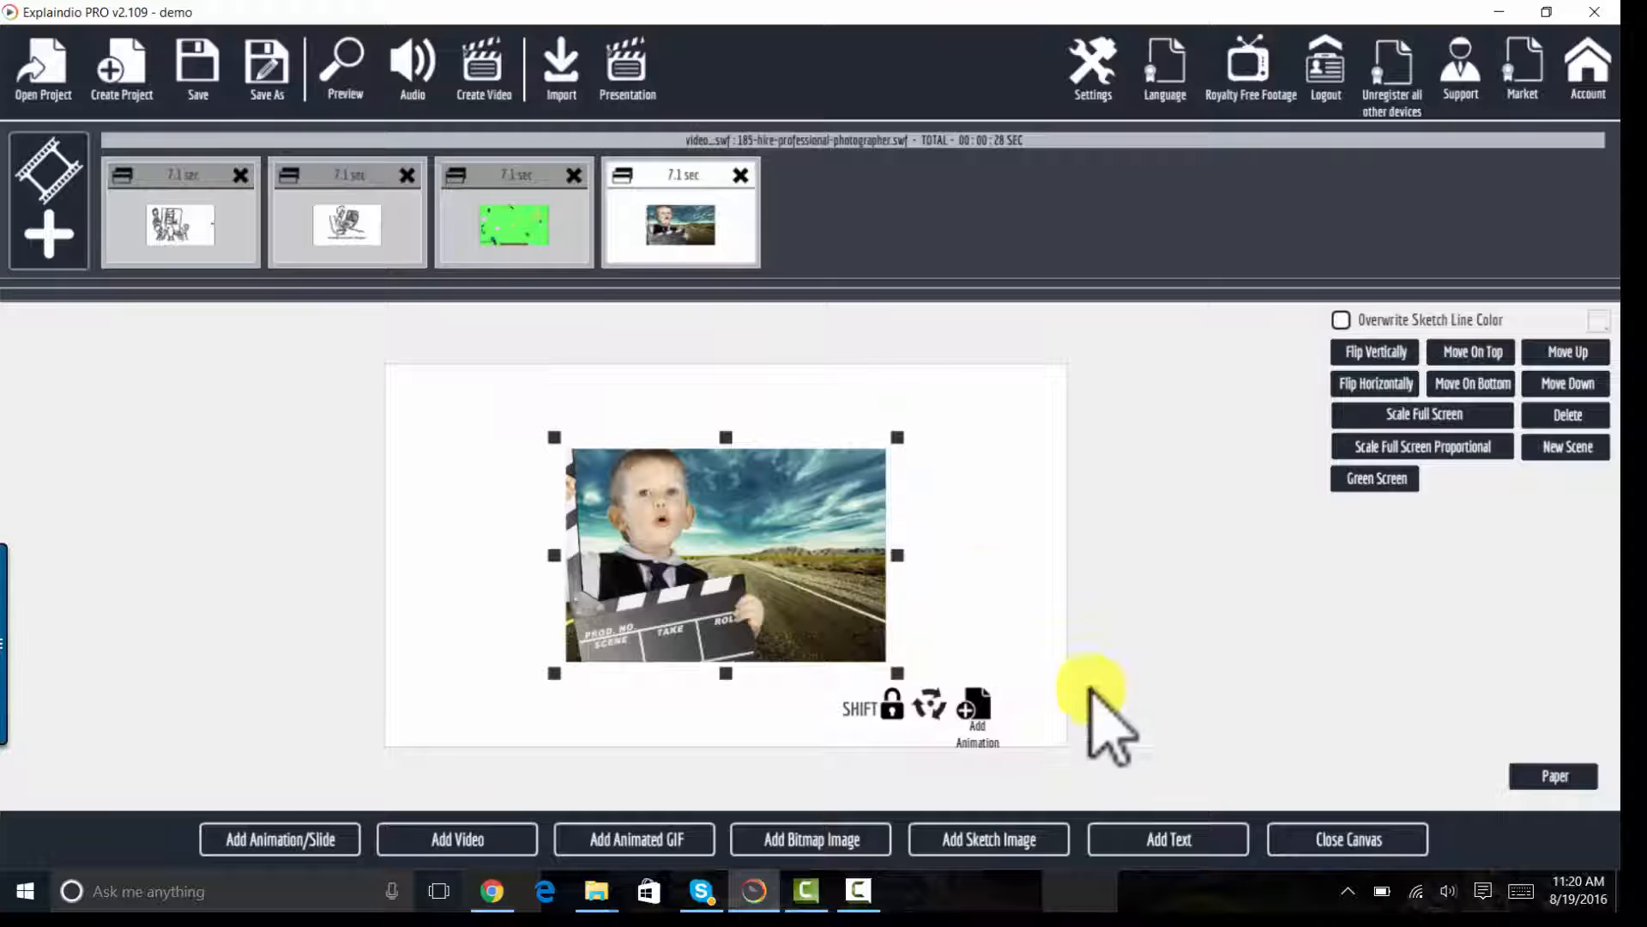
{"action": "left_click", "coordinate": [1428, 444]}
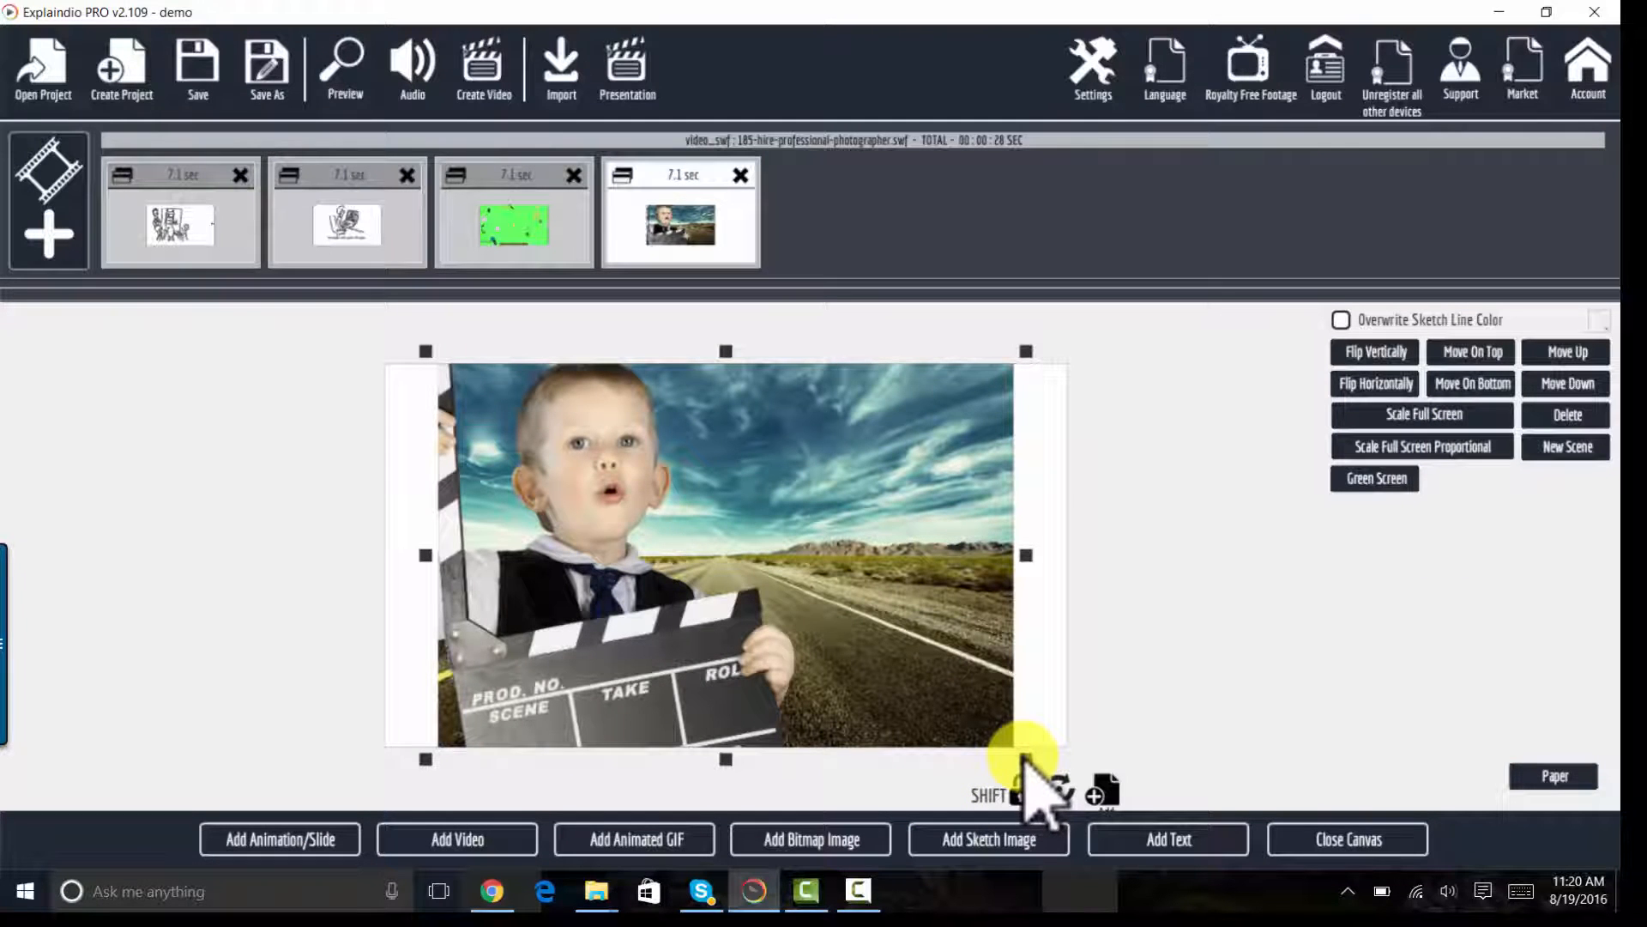
Close the canvas and preview the professional photographer scene
{"action": "left_click", "coordinate": [1316, 838]}
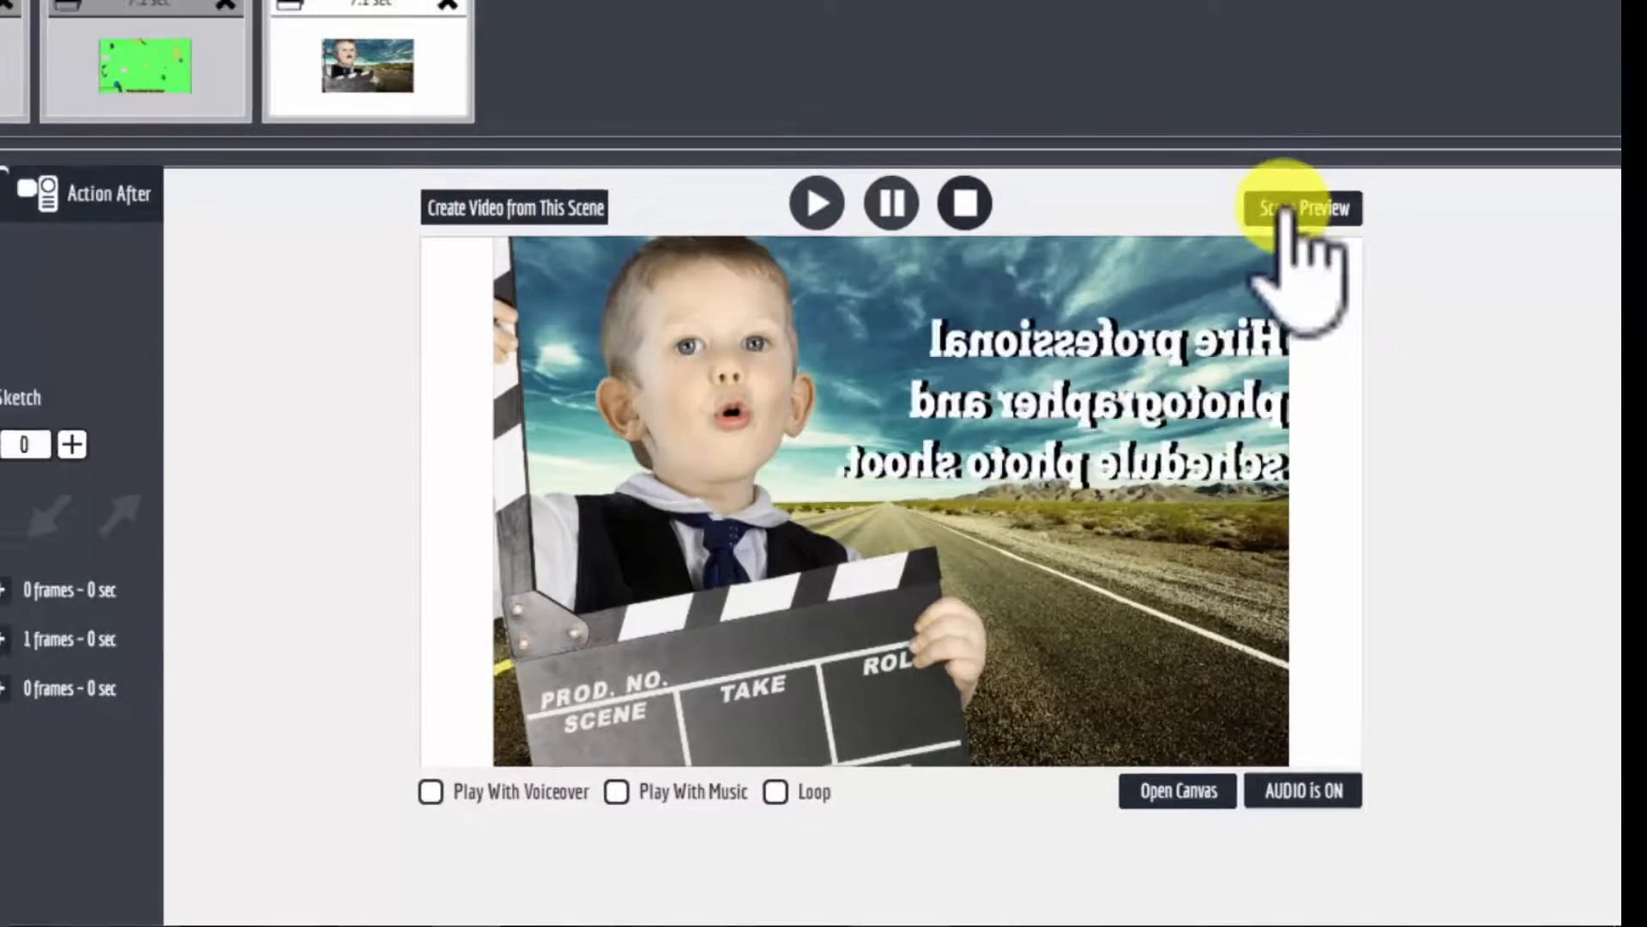
{"action": "left_click", "coordinate": [1295, 199]}
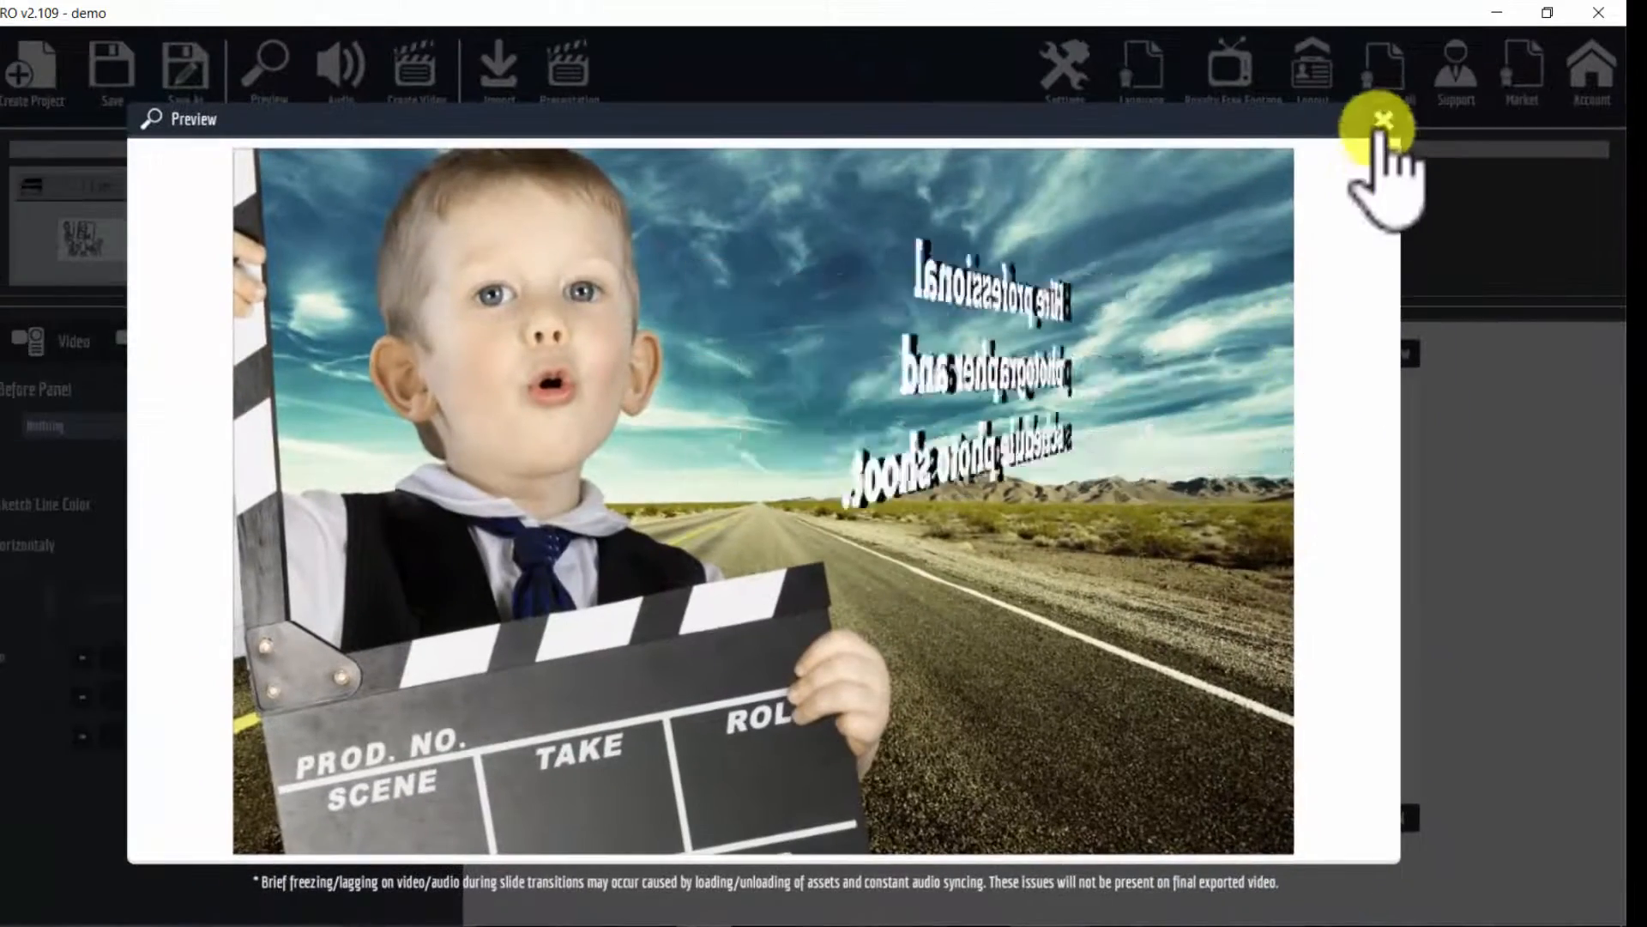
{"action": "left_click", "coordinate": [1353, 27]}
Enlarge the professional photographer clip and reposition it on the canvas so it fills the full width without white side margins
{"action": "left_click", "coordinate": [1294, 818]}
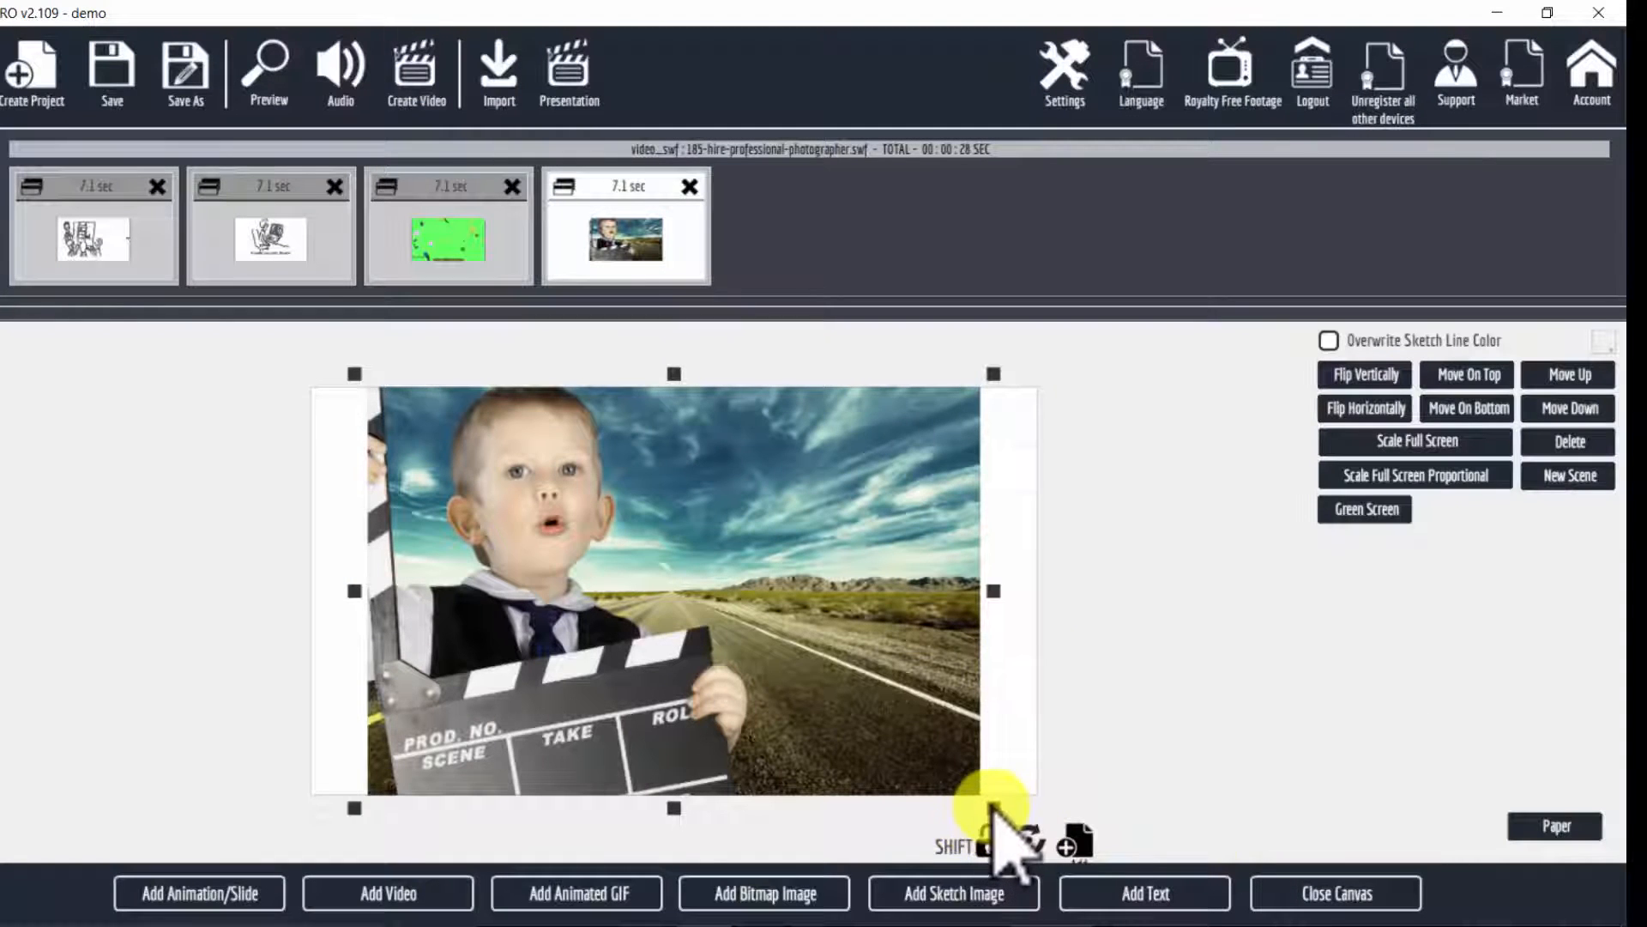
{"action": "left_click_drag", "start_coordinate": [995, 806], "coordinate": [1048, 843]}
{"action": "mouse_move", "coordinate": [817, 680]}
{"action": "left_mouse_down"}
{"action": "mouse_move", "coordinate": [941, 747]}
{"action": "mouse_move", "coordinate": [944, 772]}
{"action": "mouse_move", "coordinate": [949, 746]}
{"action": "mouse_move", "coordinate": [948, 780]}
{"action": "mouse_move", "coordinate": [728, 592]}
{"action": "left_mouse_up"}
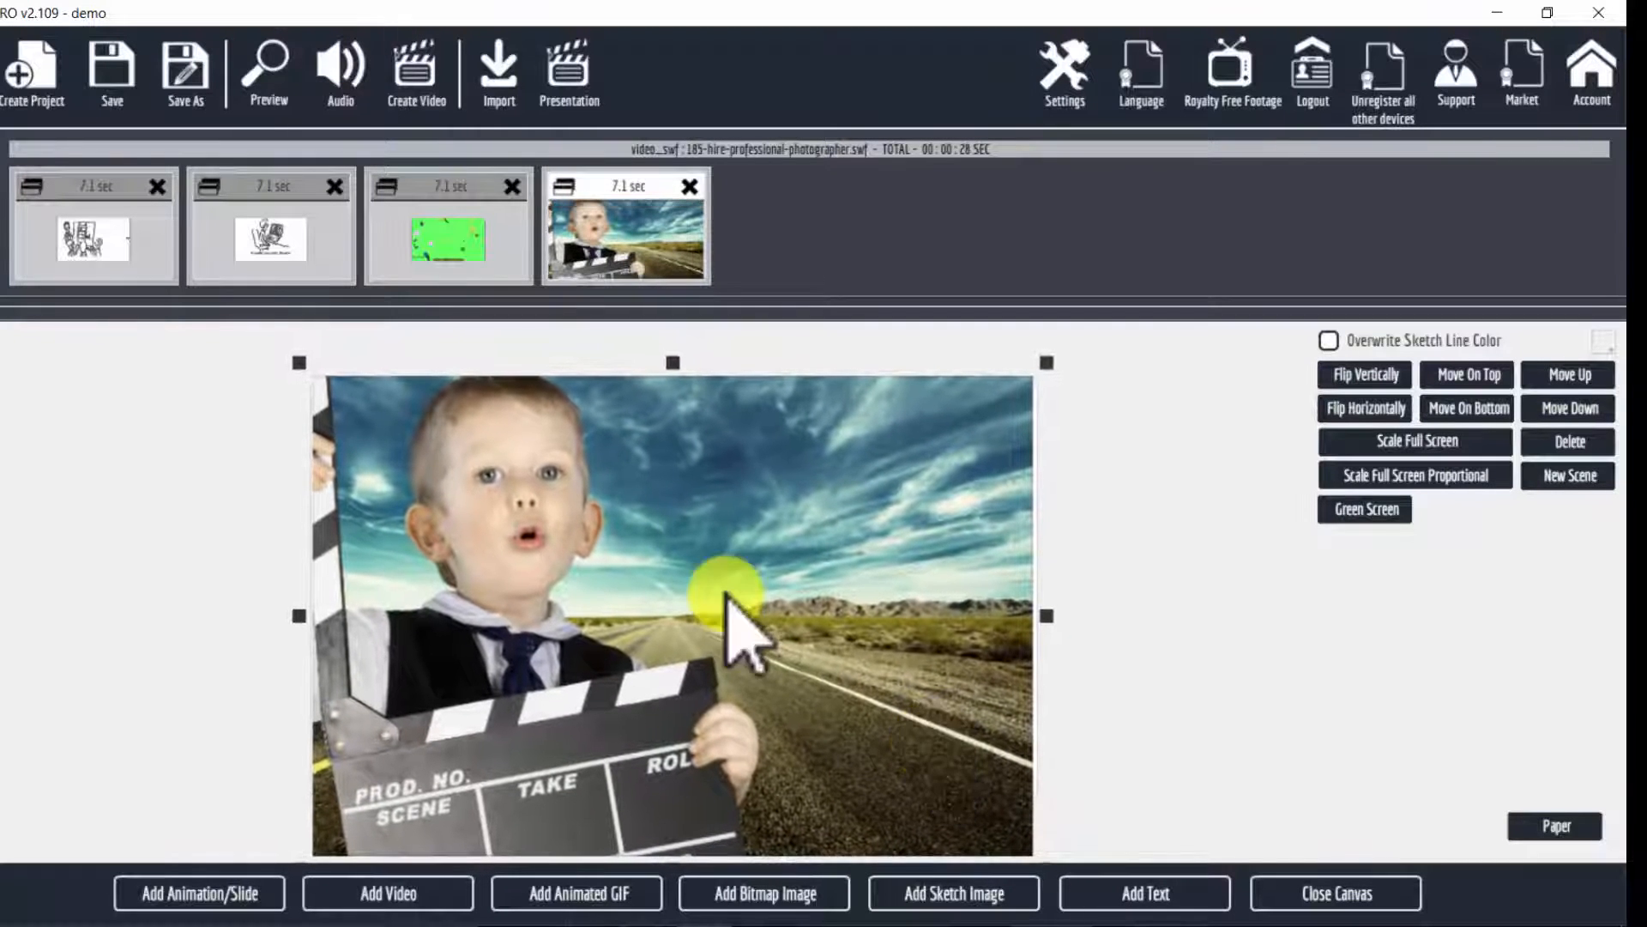
{"action": "left_click_drag", "start_coordinate": [1048, 360], "coordinate": [1040, 372]}
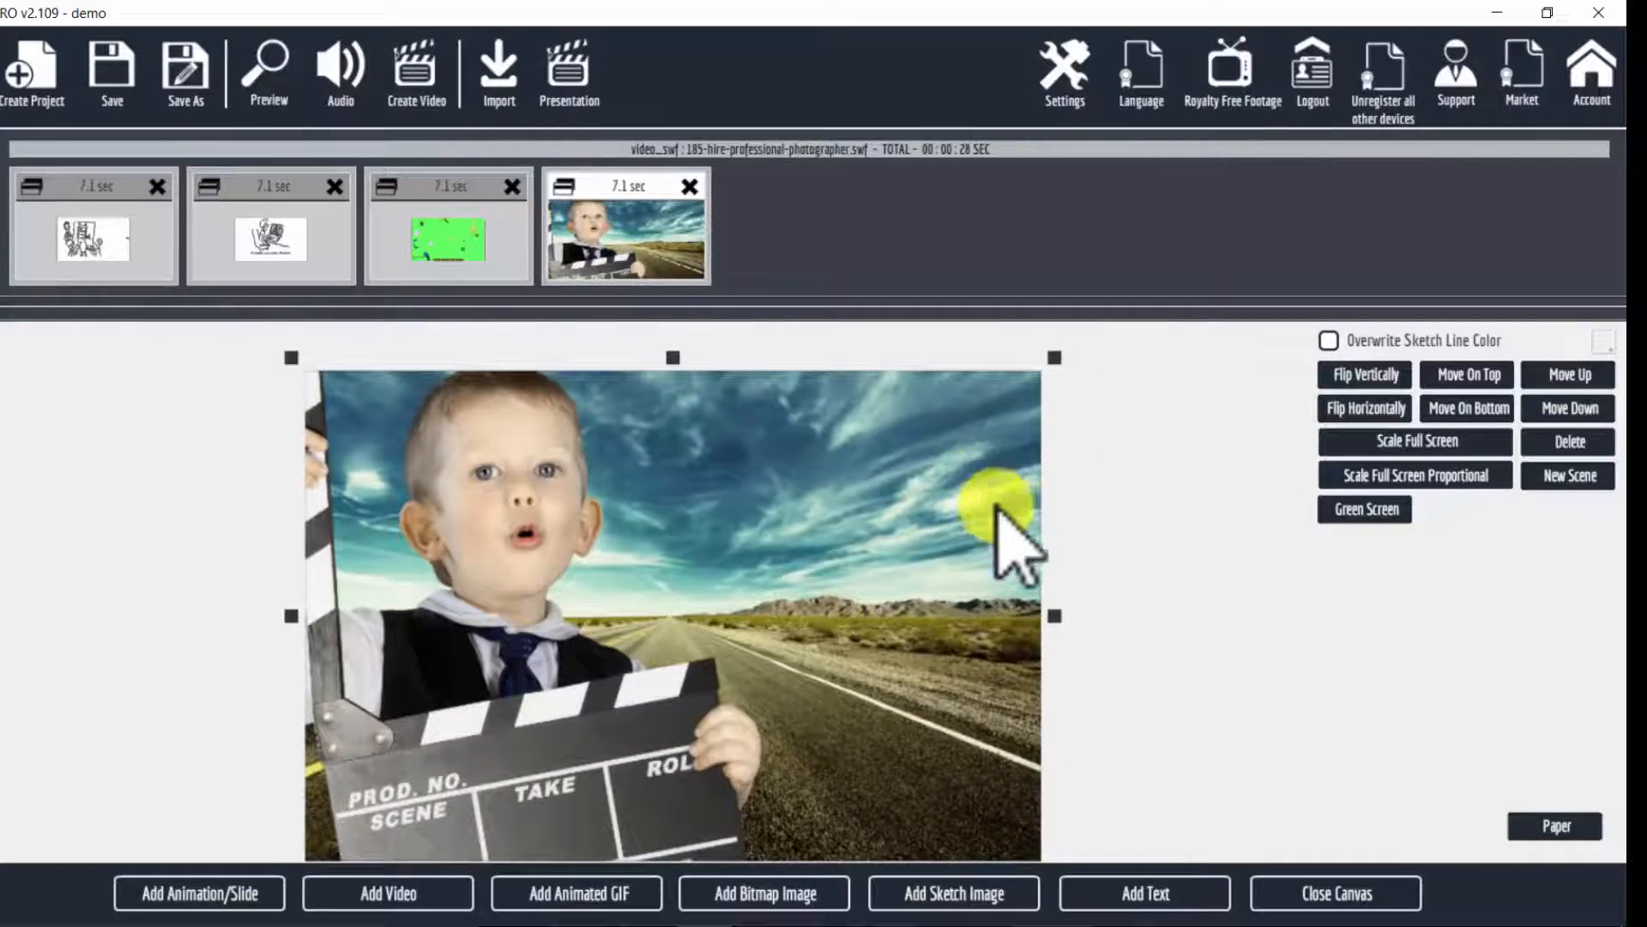
{"action": "left_click", "coordinate": [1325, 897]}
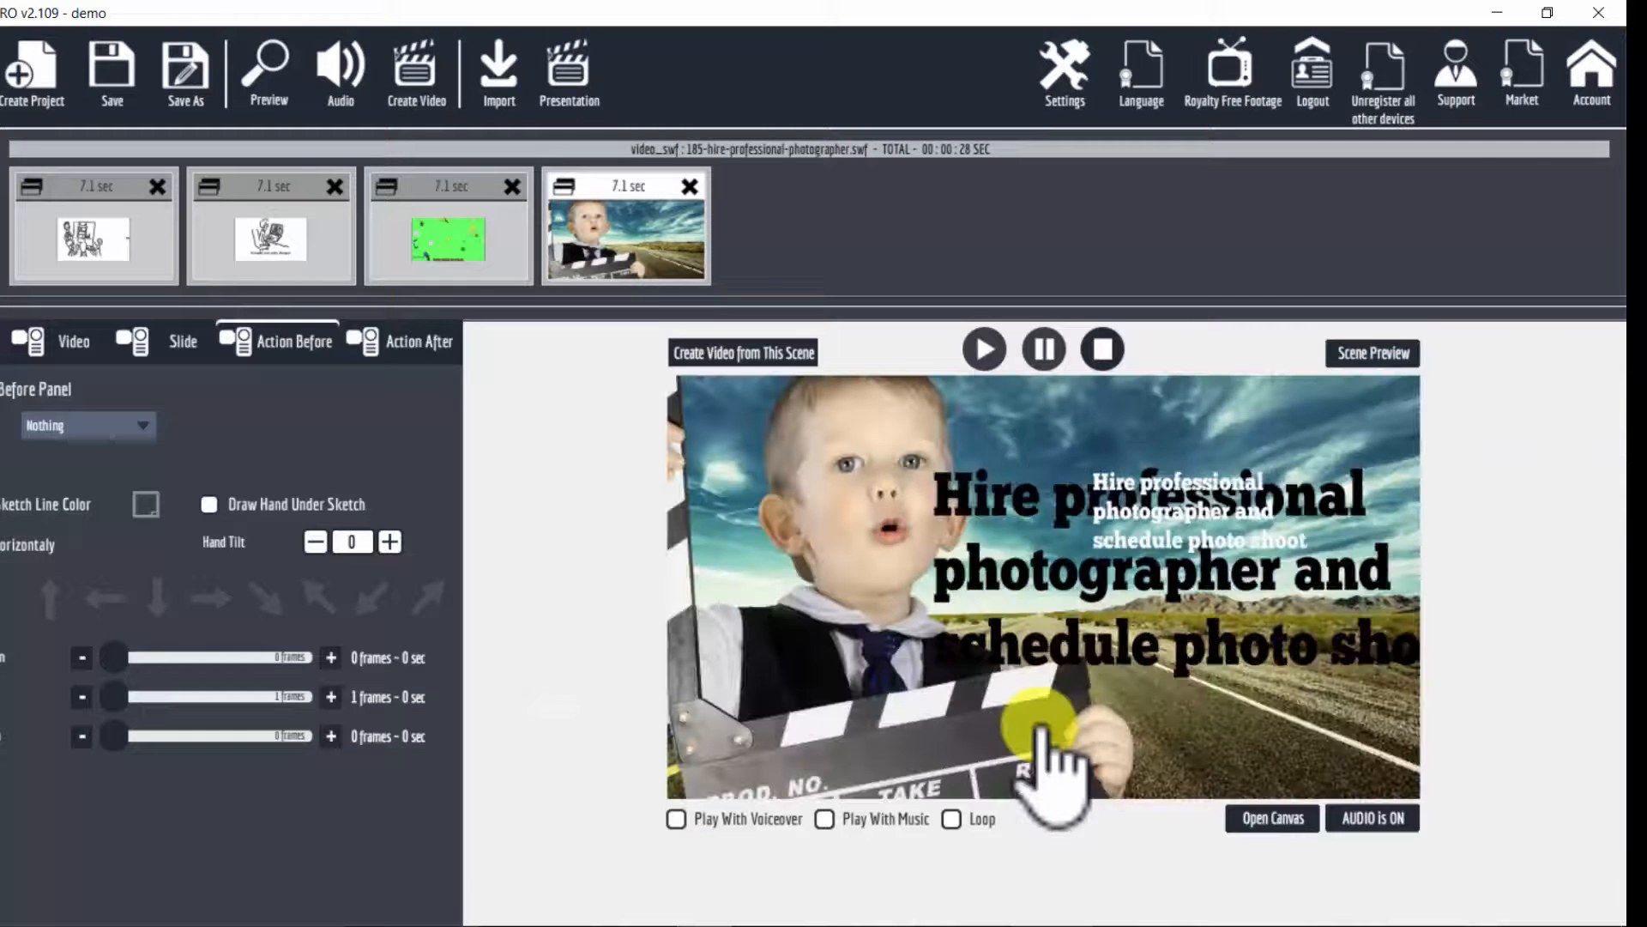
Enlarge the referral network clip in the third scene to the full canvas width and shift it up to fit its caption
{"action": "left_click", "coordinate": [449, 224]}
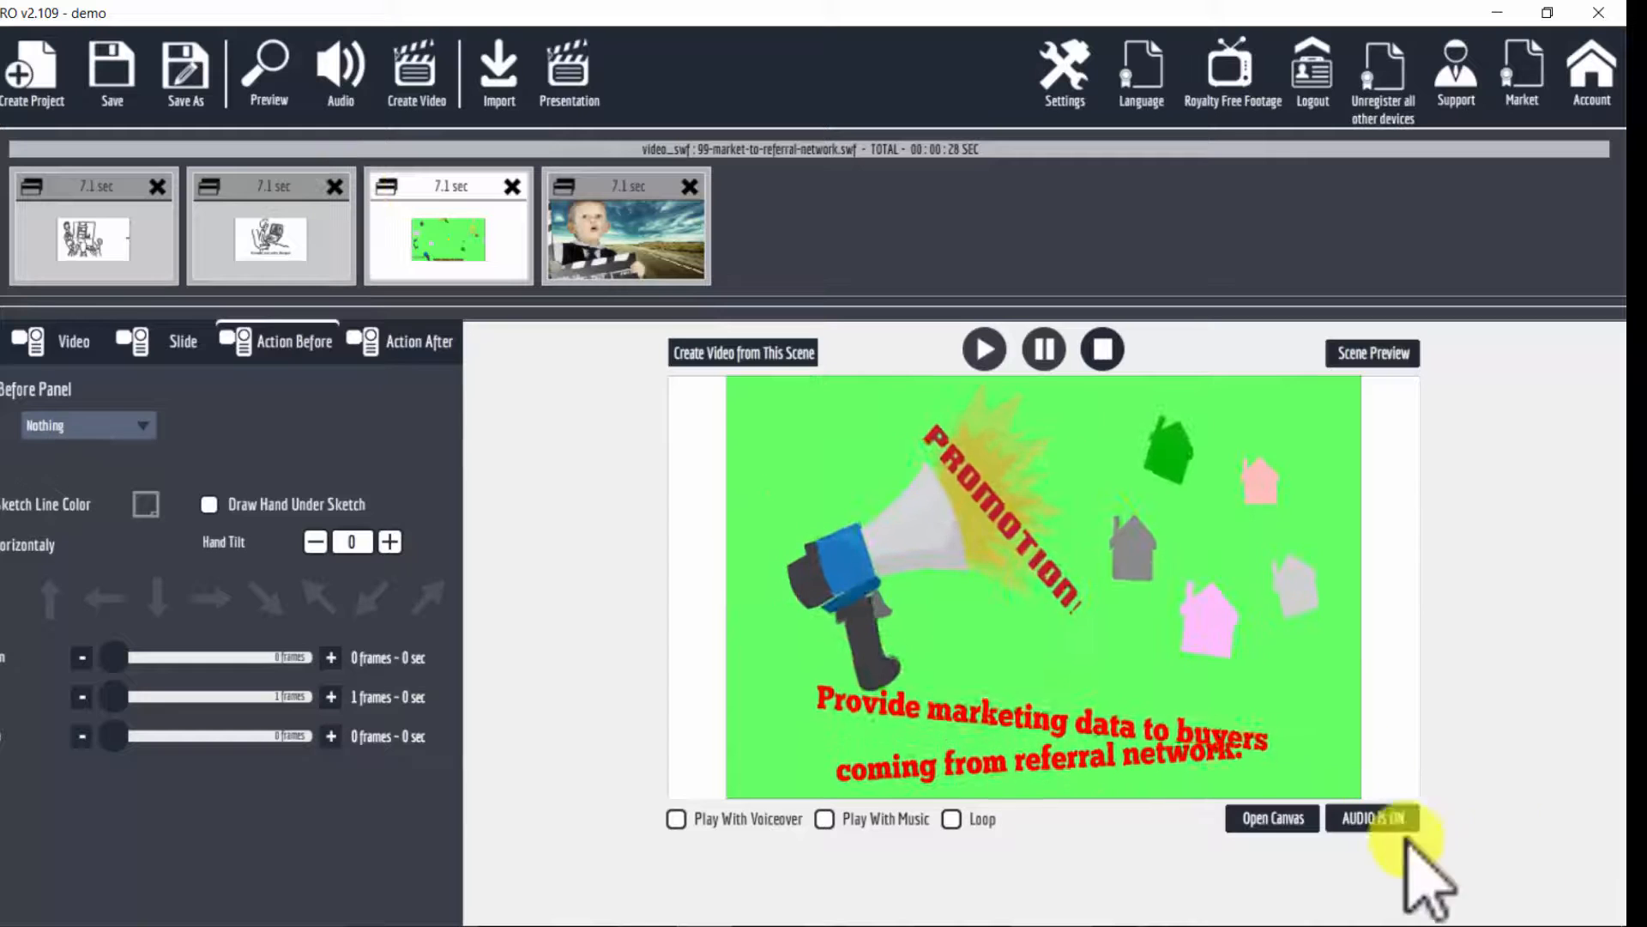
{"action": "left_click", "coordinate": [1233, 815]}
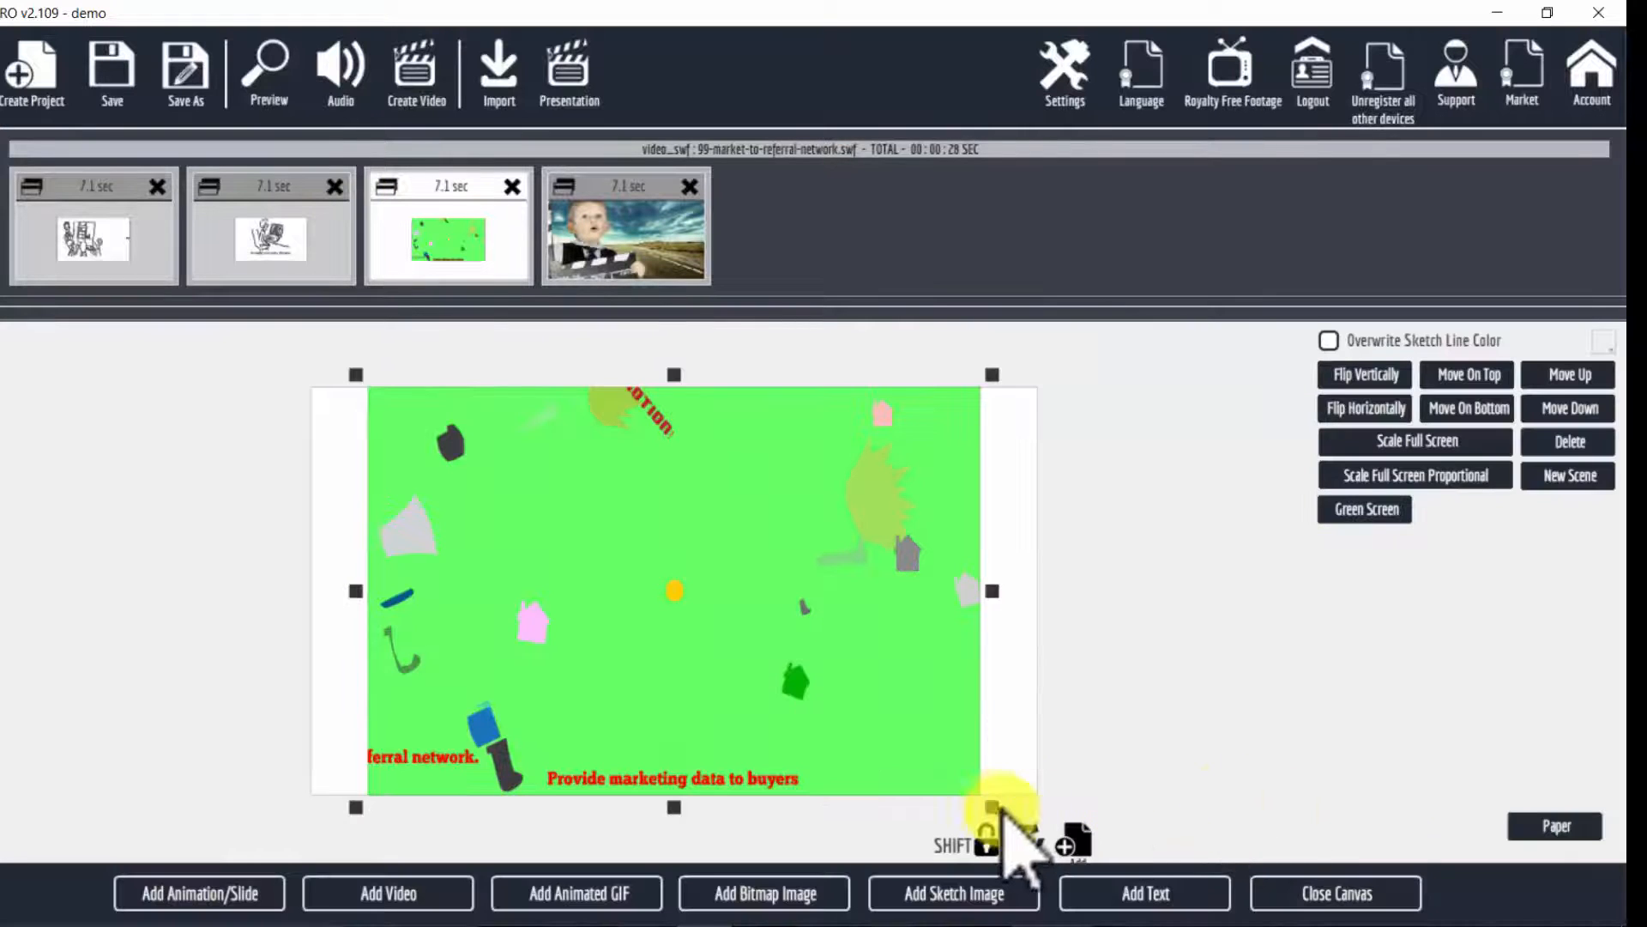
{"action": "left_click_drag", "start_coordinate": [993, 806], "coordinate": [1047, 845]}
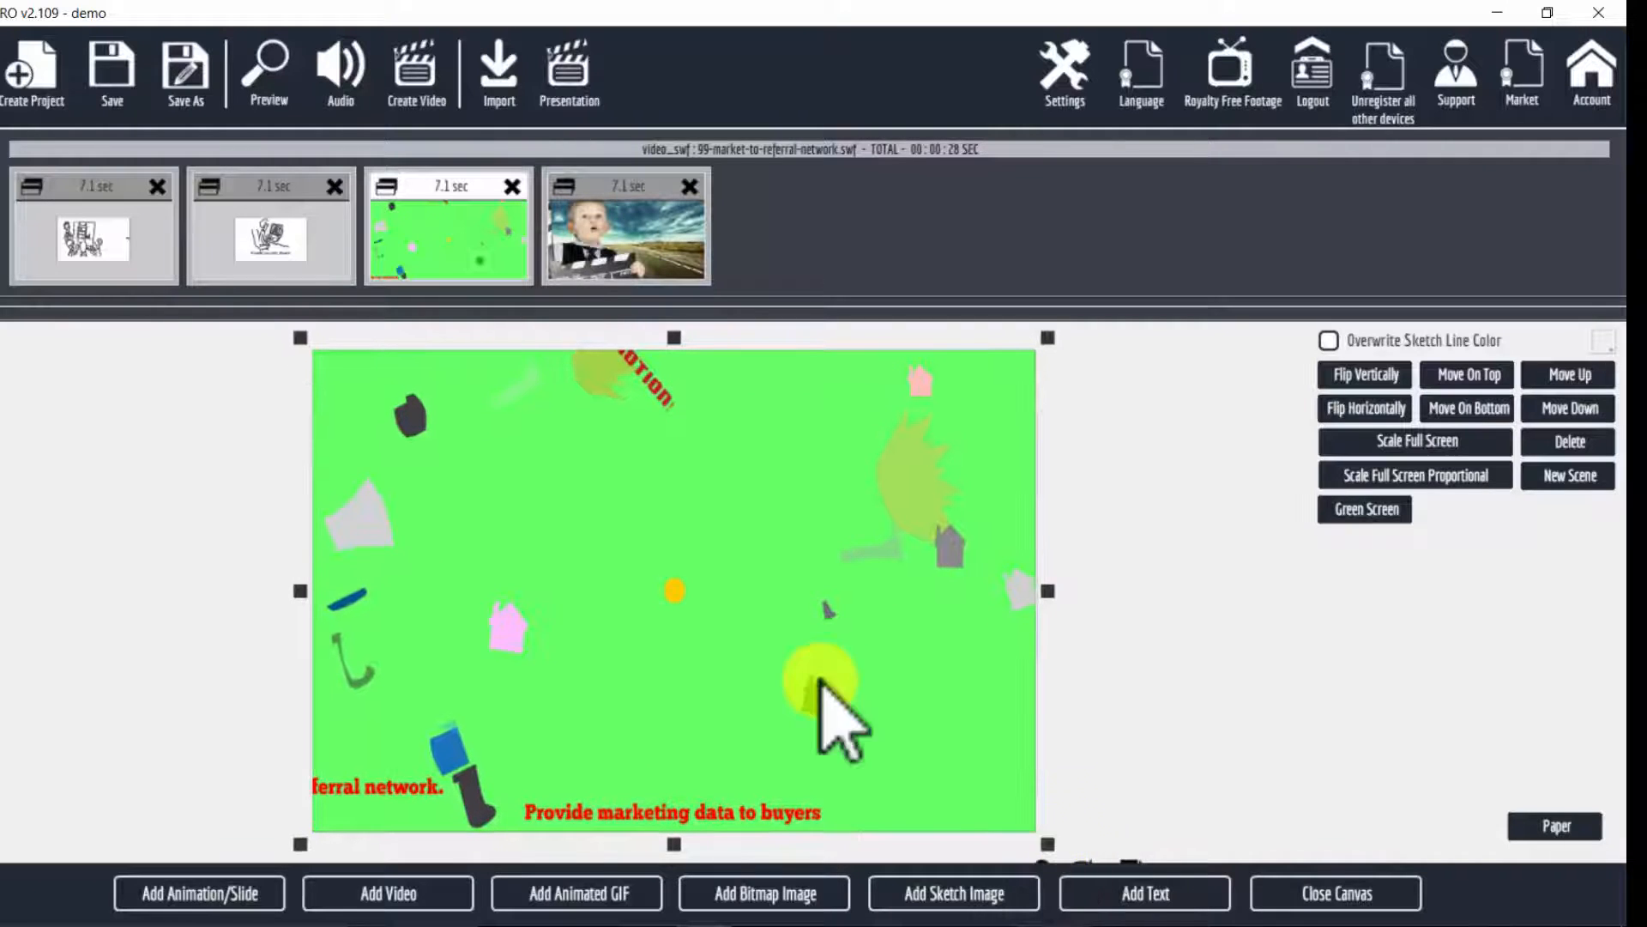
{"action": "left_click", "coordinate": [1341, 903]}
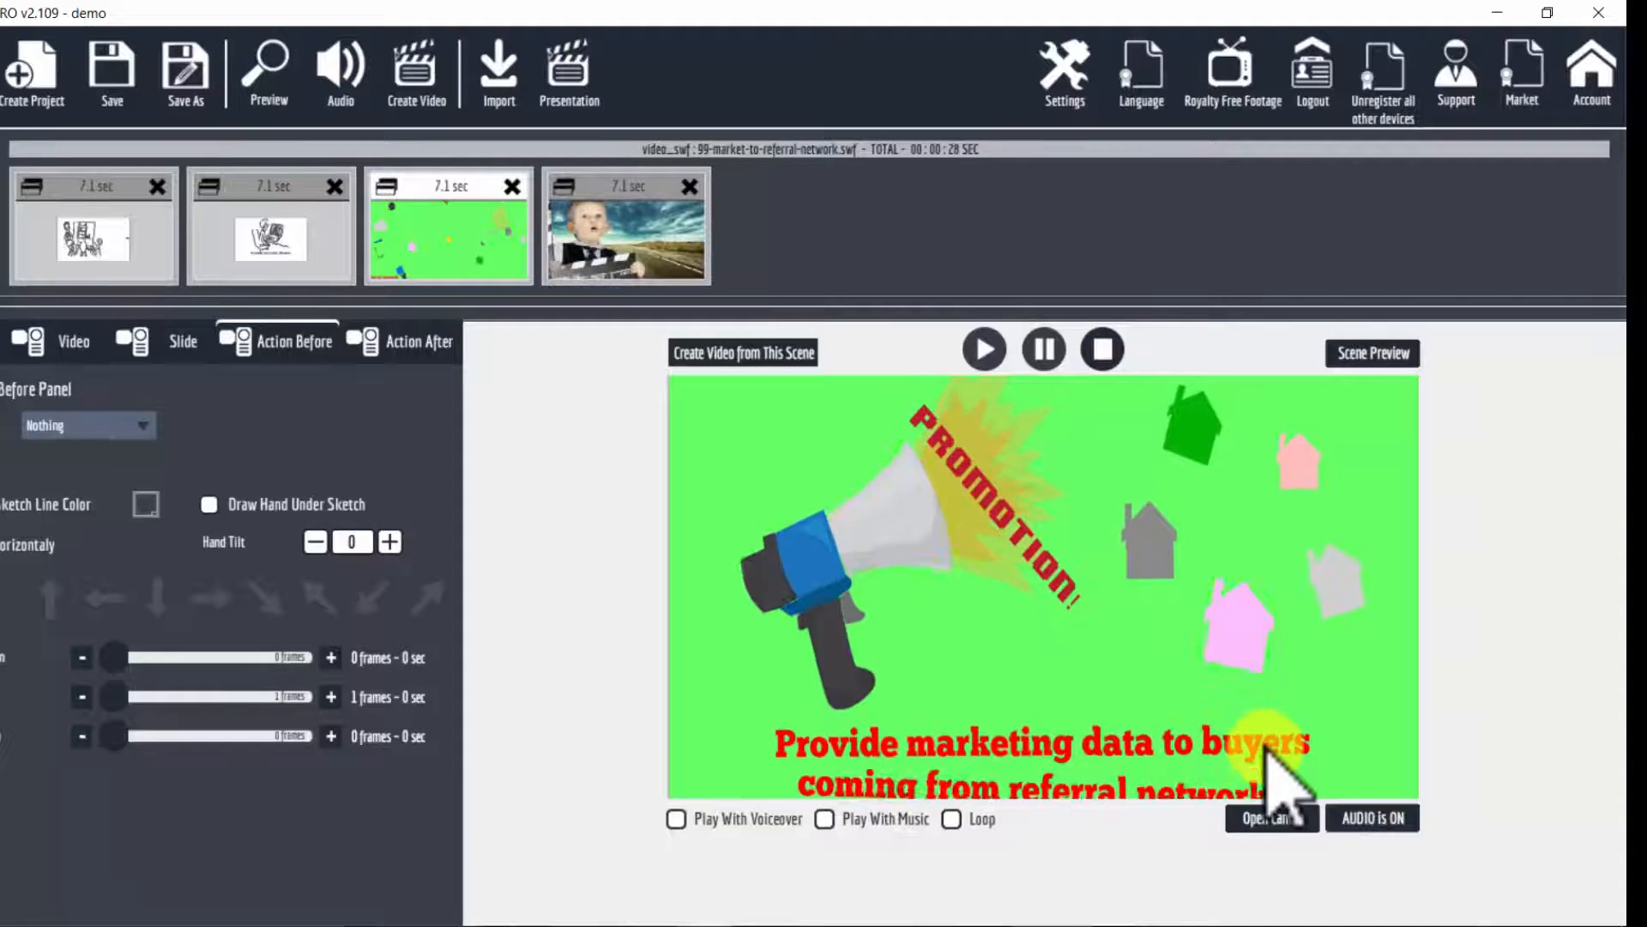
{"action": "left_click", "coordinate": [1272, 819]}
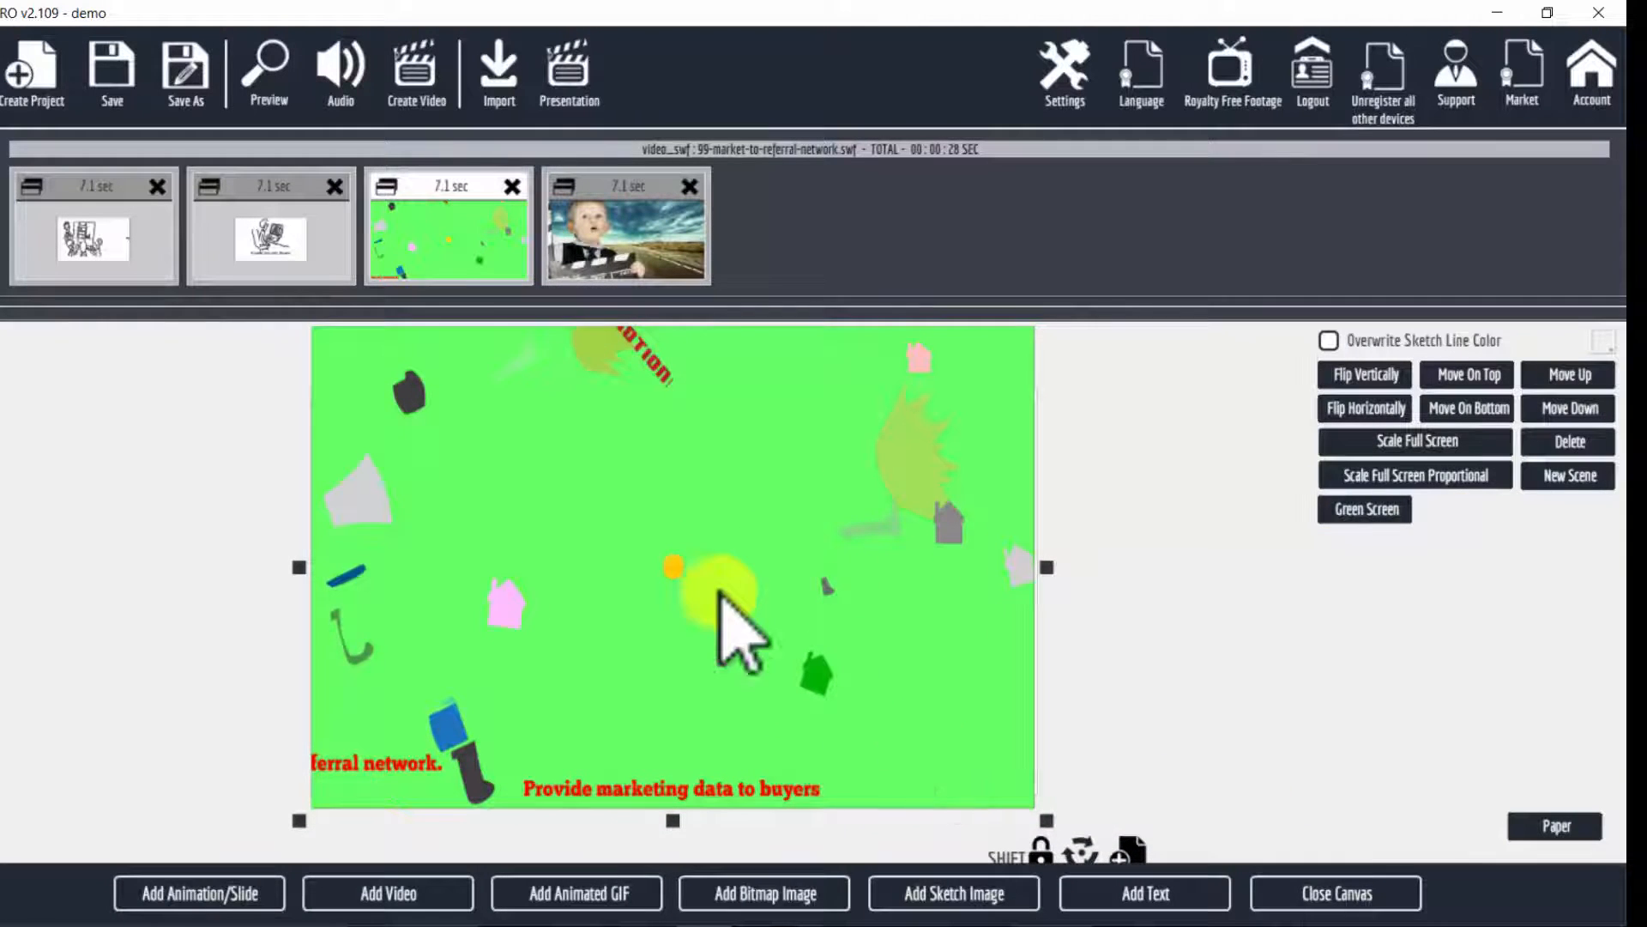
{"action": "left_click", "coordinate": [1360, 892]}
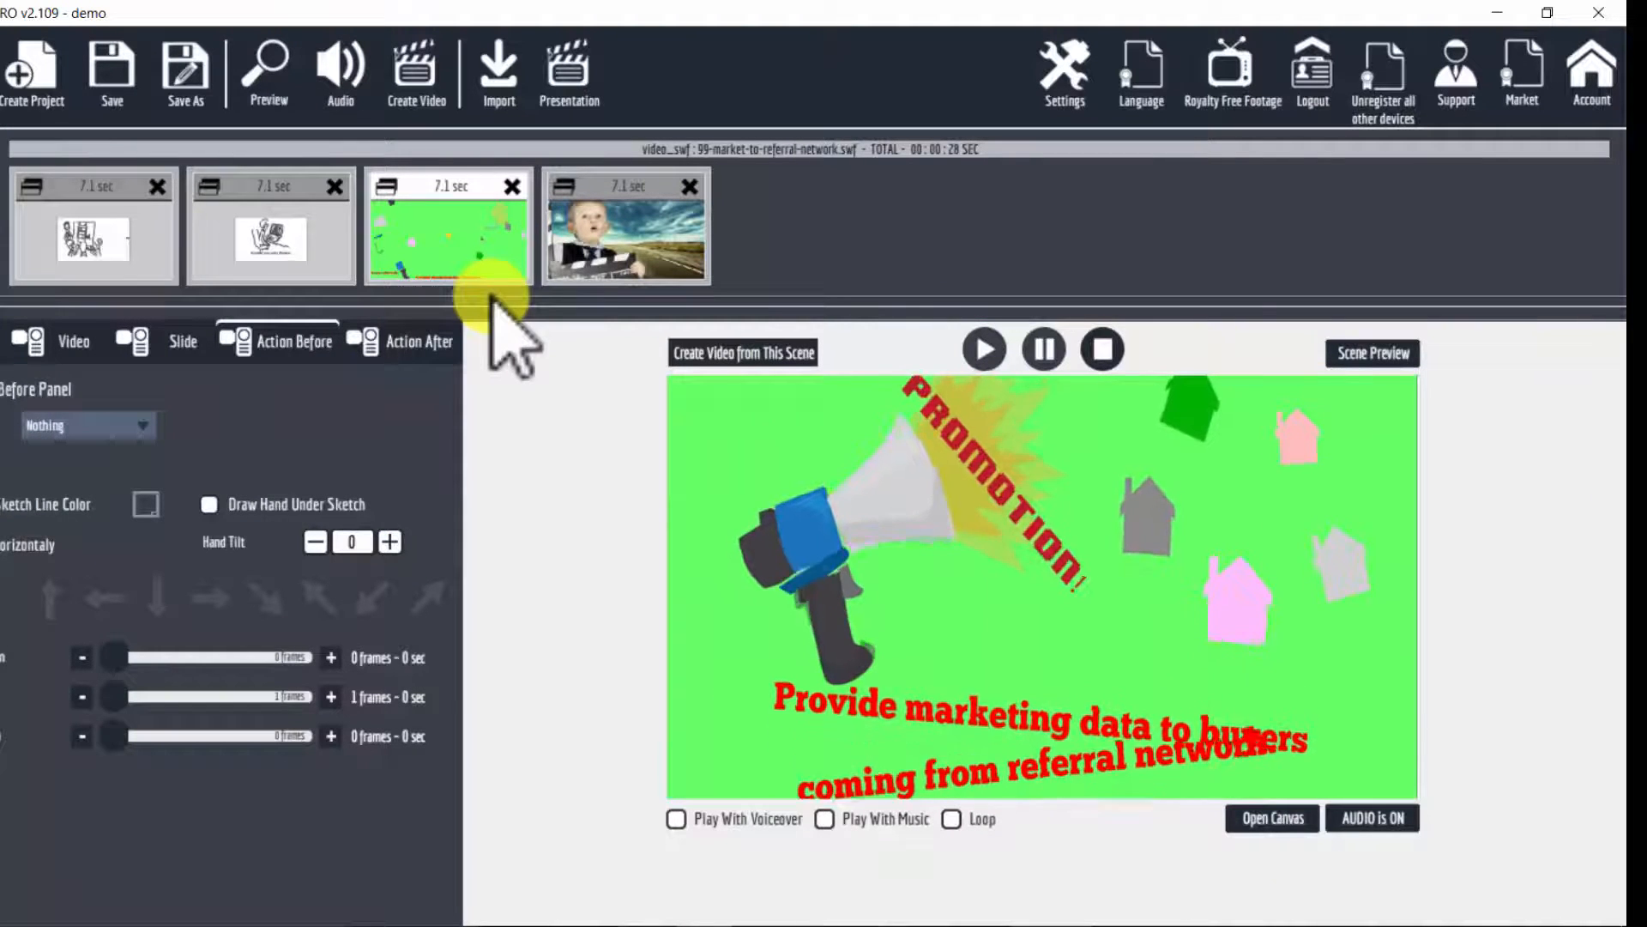
Create a new scene after the photographer scene with the local video 197-facebook-ad from the Module-5-Marketing-Extension folder
{"action": "left_click", "coordinate": [197, 184]}
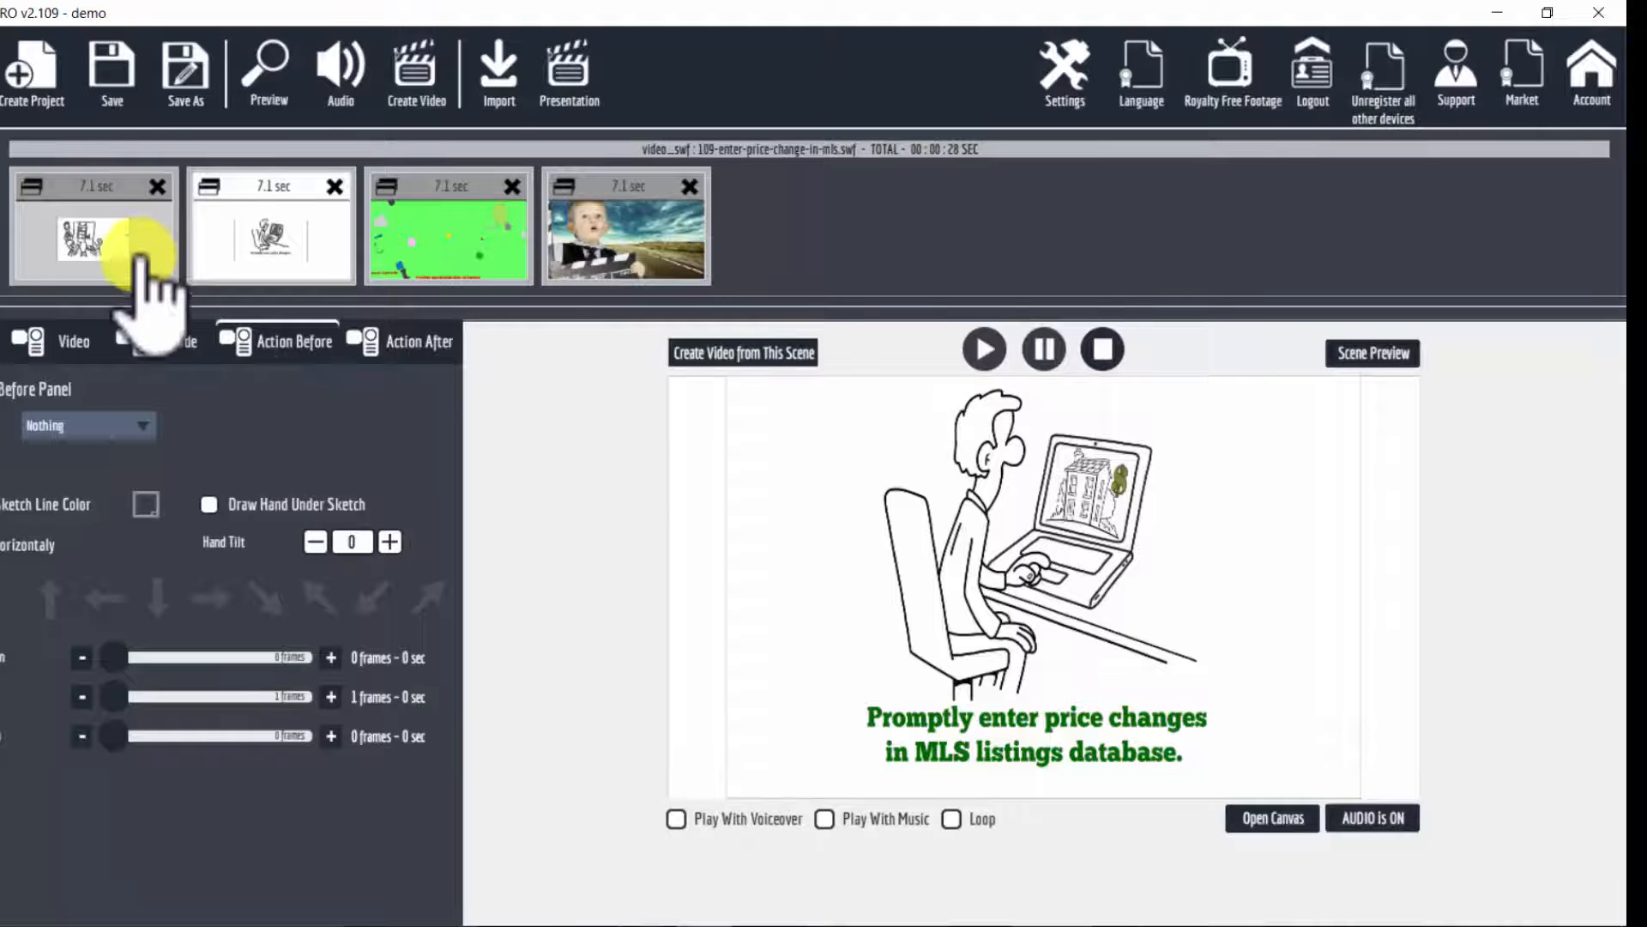
{"action": "left_click", "coordinate": [594, 225]}
{"action": "left_click", "coordinate": [1, 208]}
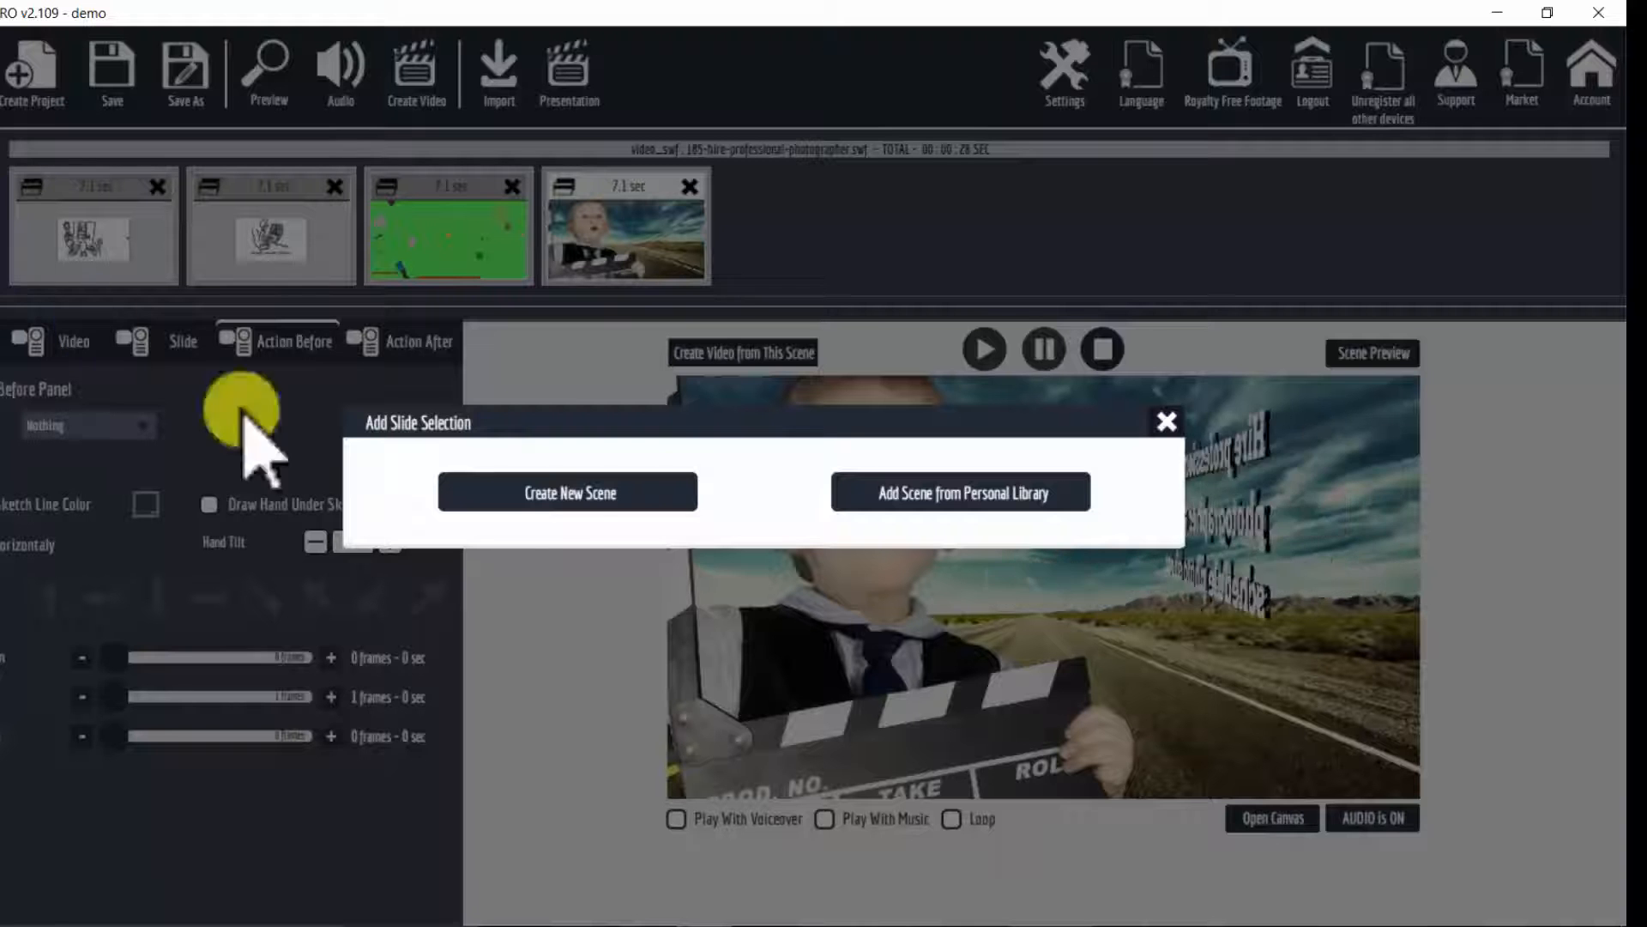
{"action": "left_click", "coordinate": [635, 502]}
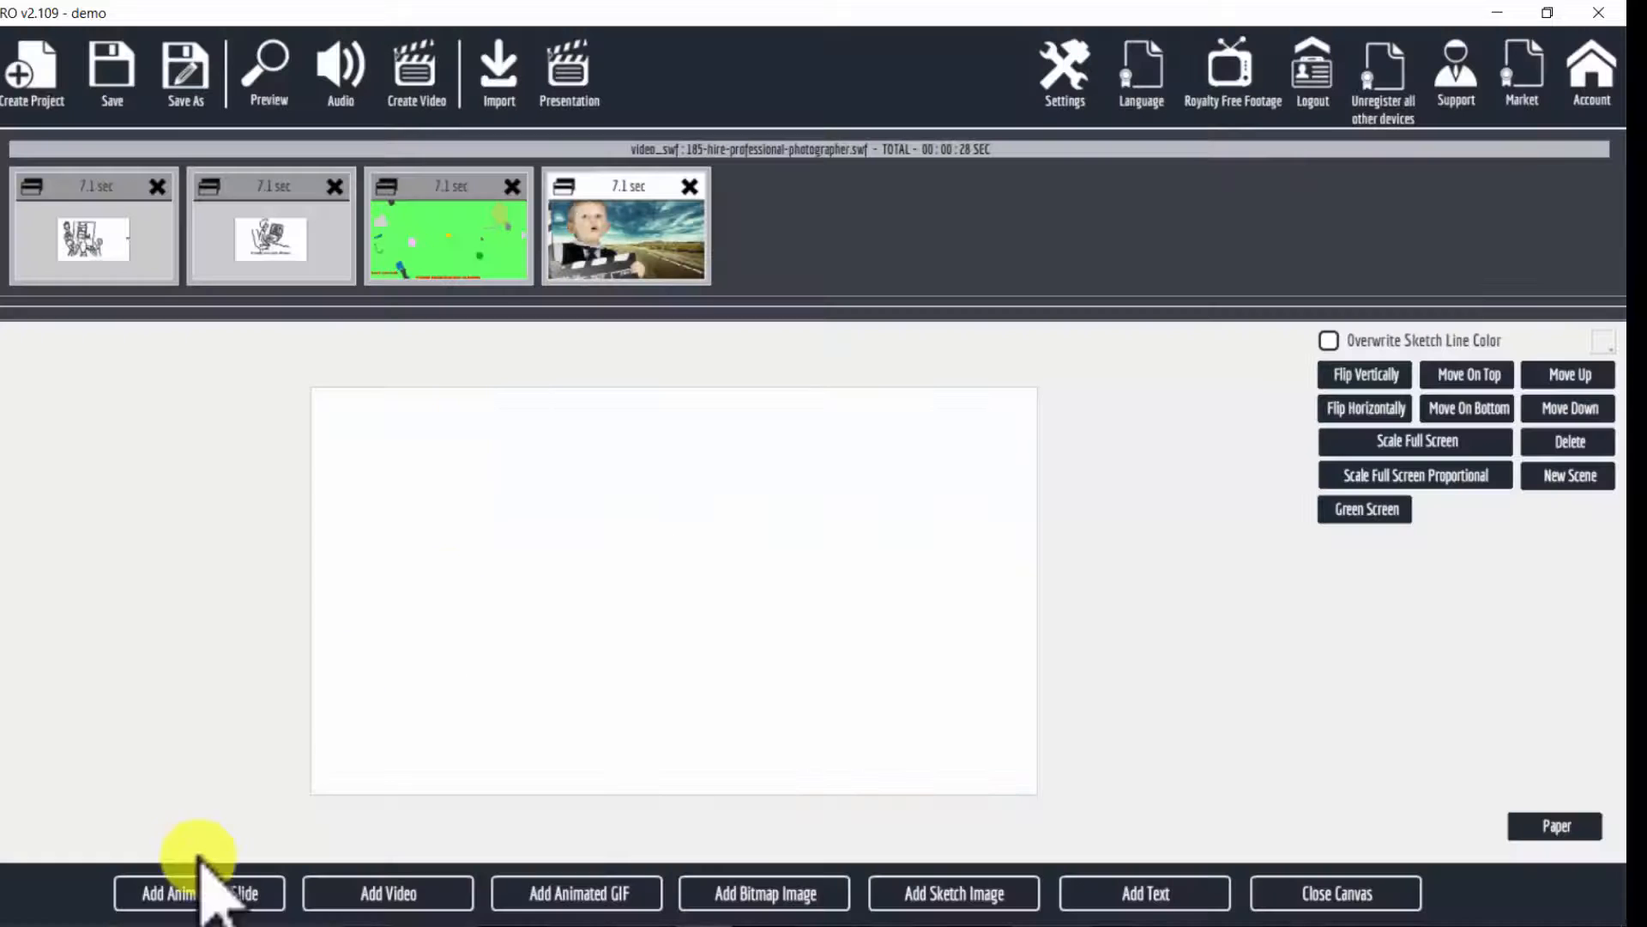
{"action": "left_click", "coordinate": [221, 898]}
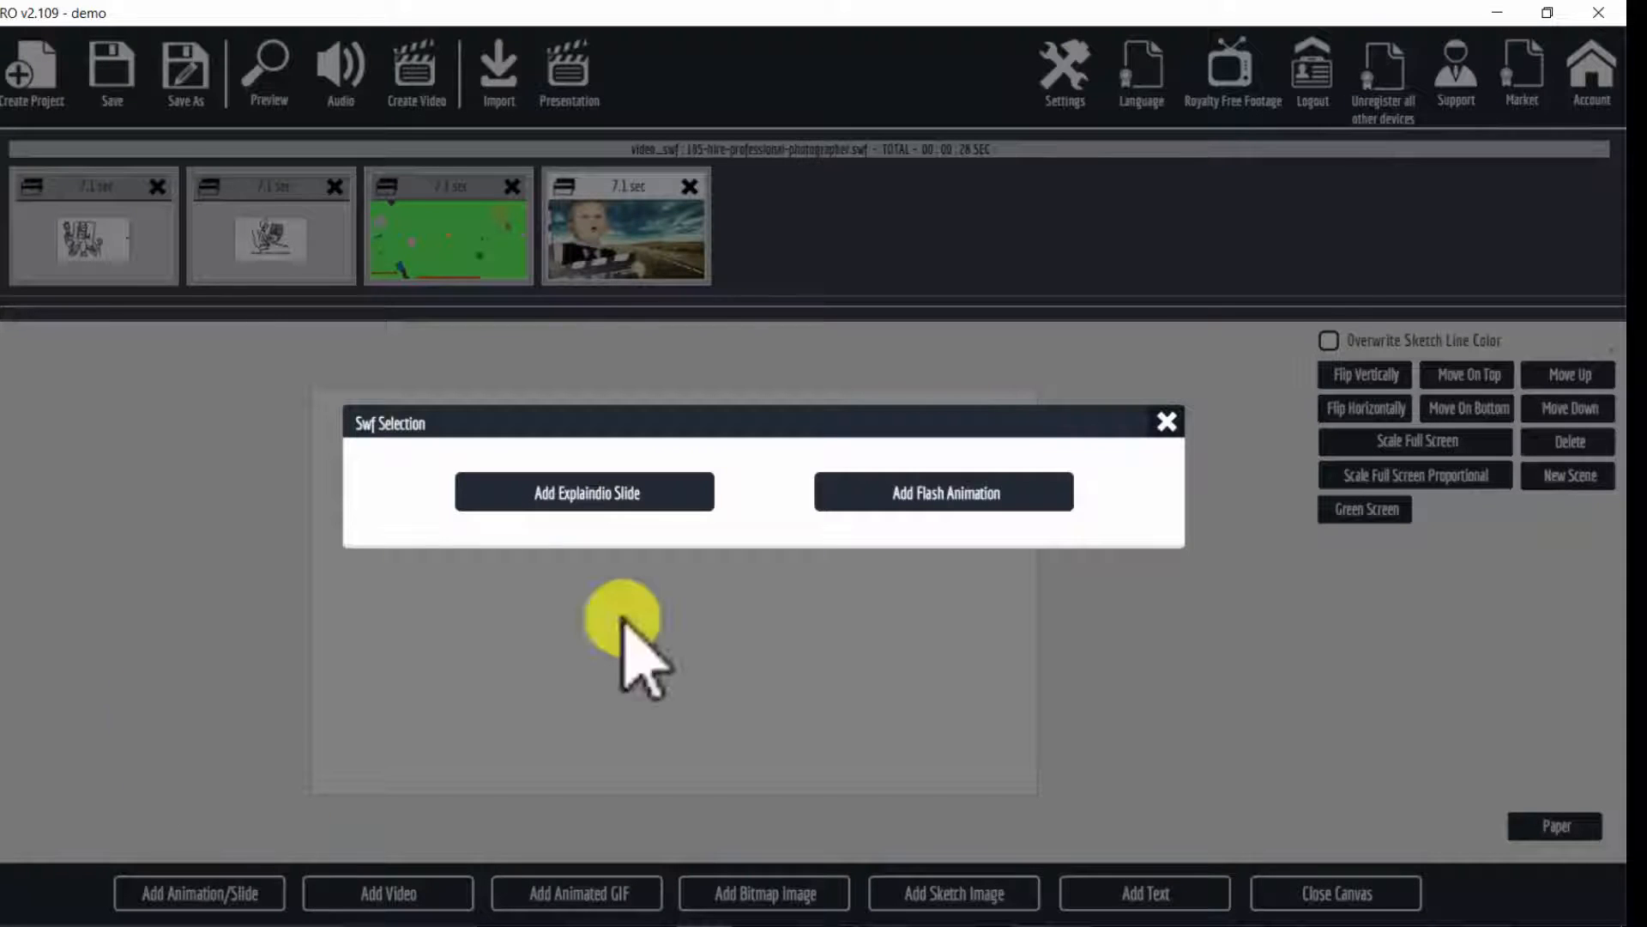
{"action": "left_click", "coordinate": [1166, 421]}
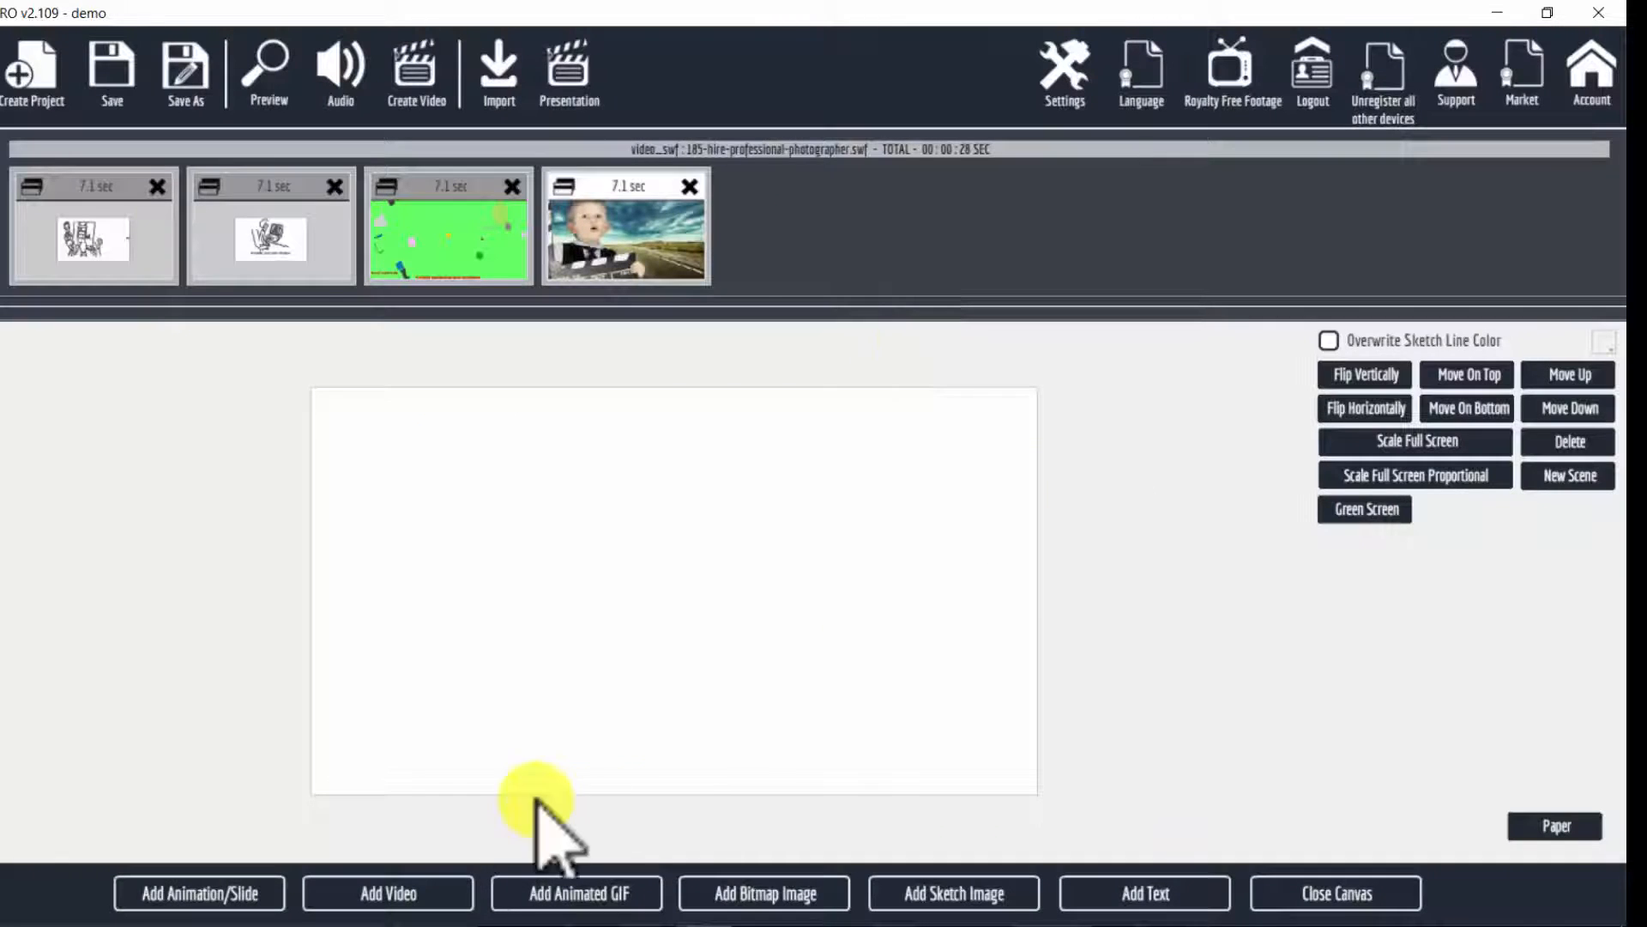
{"action": "left_click", "coordinate": [412, 890]}
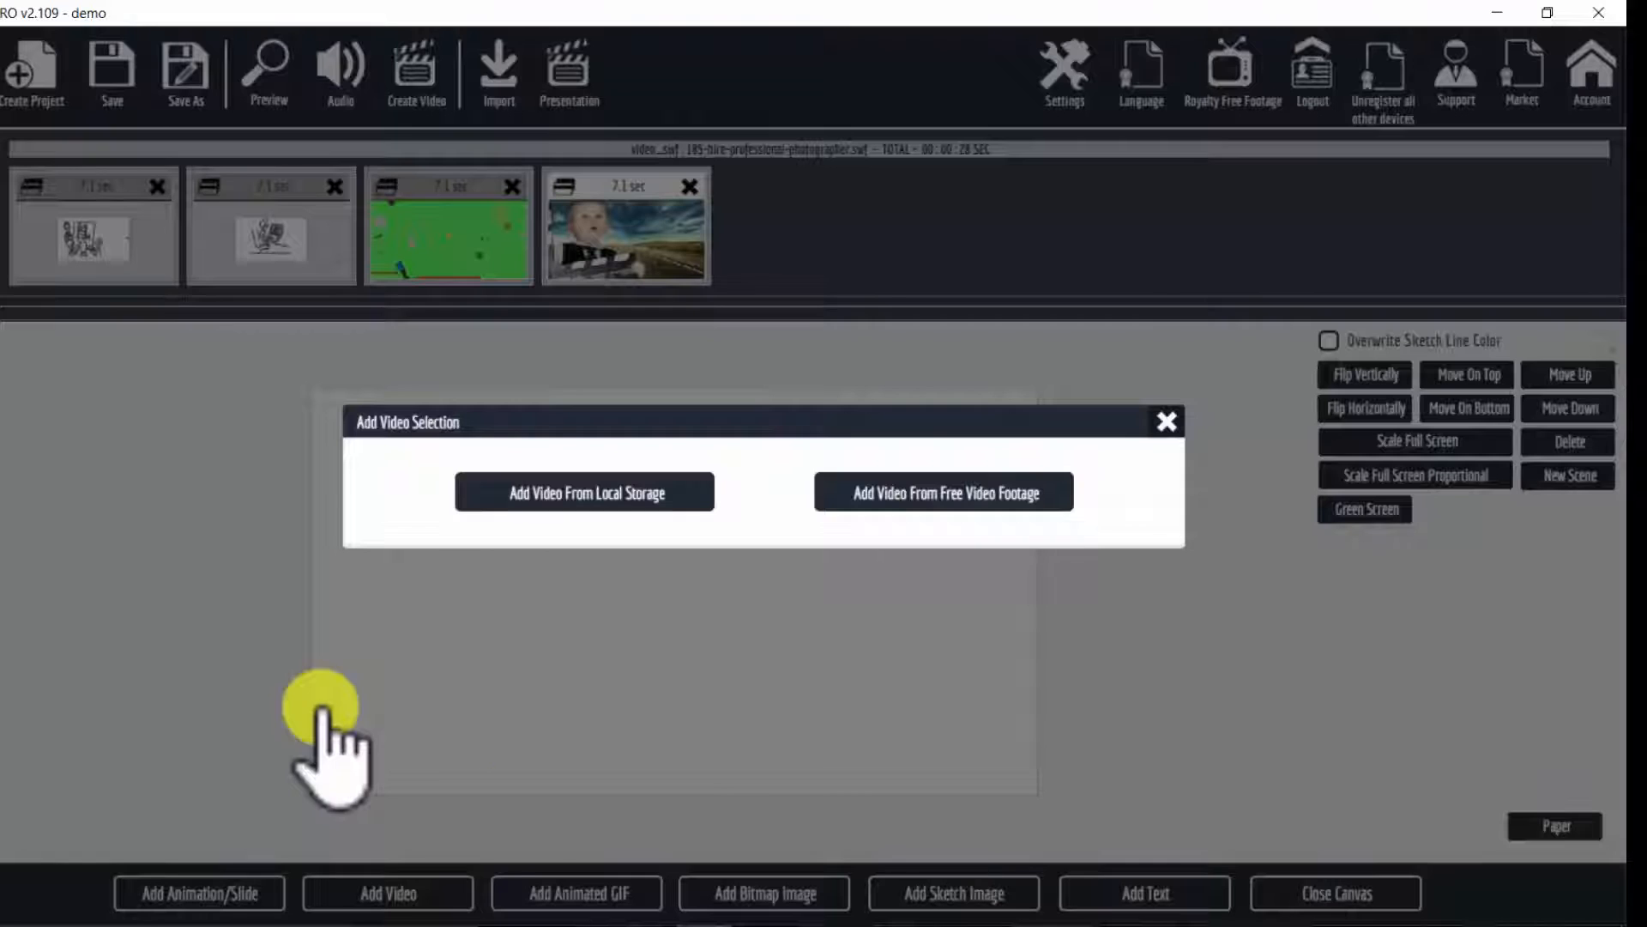
{"action": "left_click", "coordinate": [686, 493]}
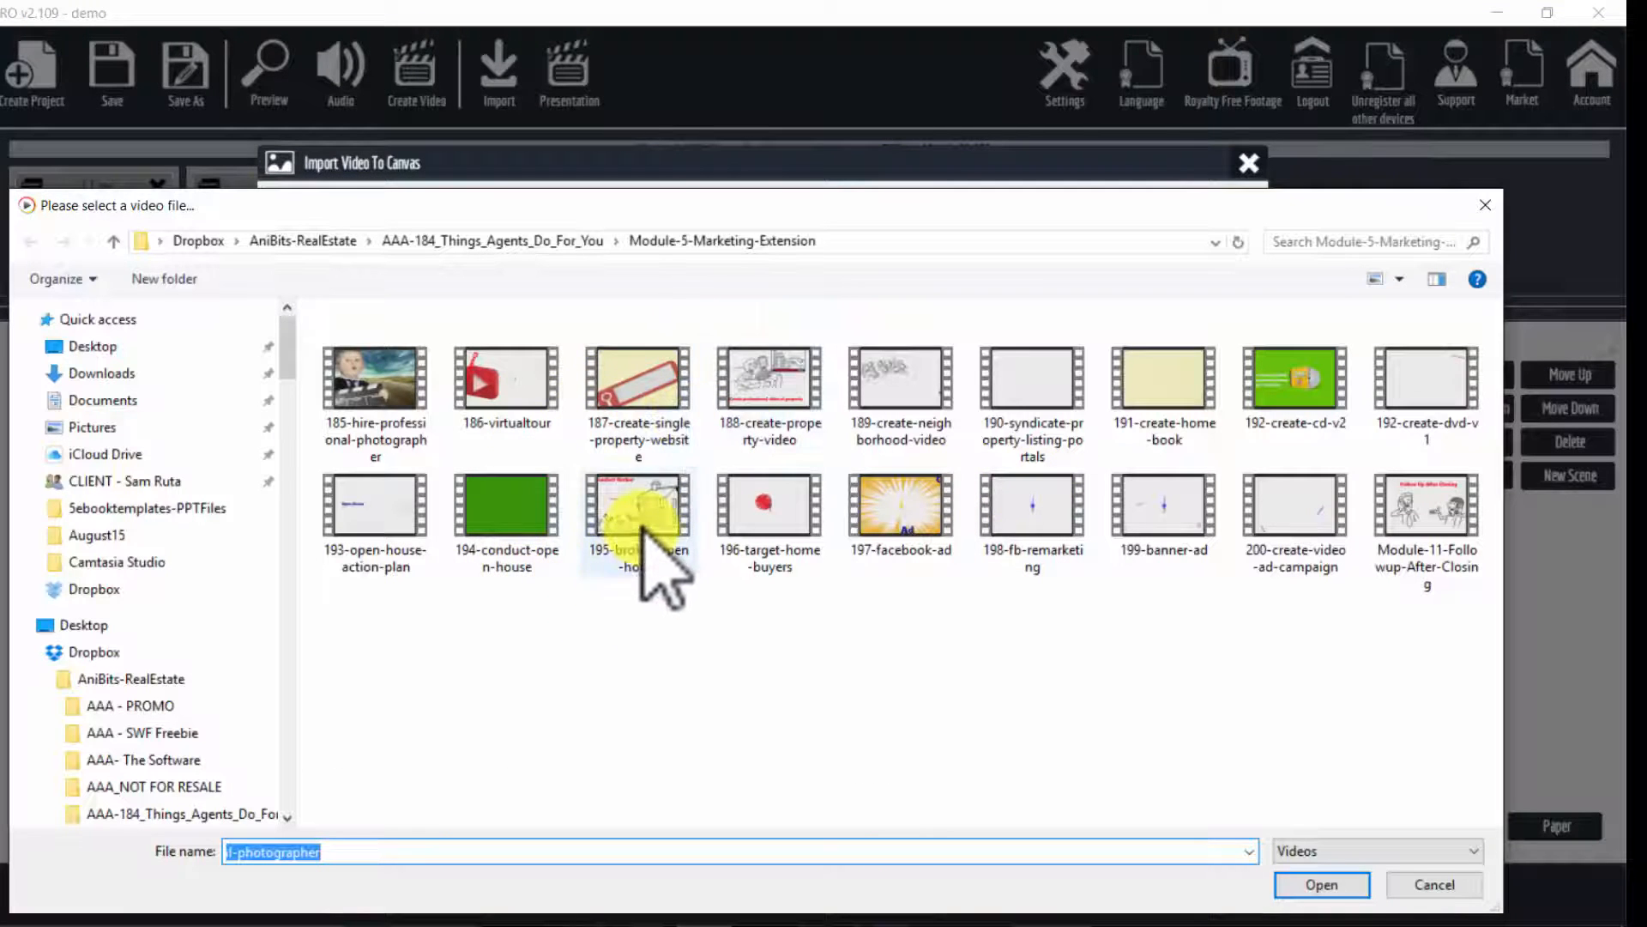
{"action": "left_click", "coordinate": [896, 514]}
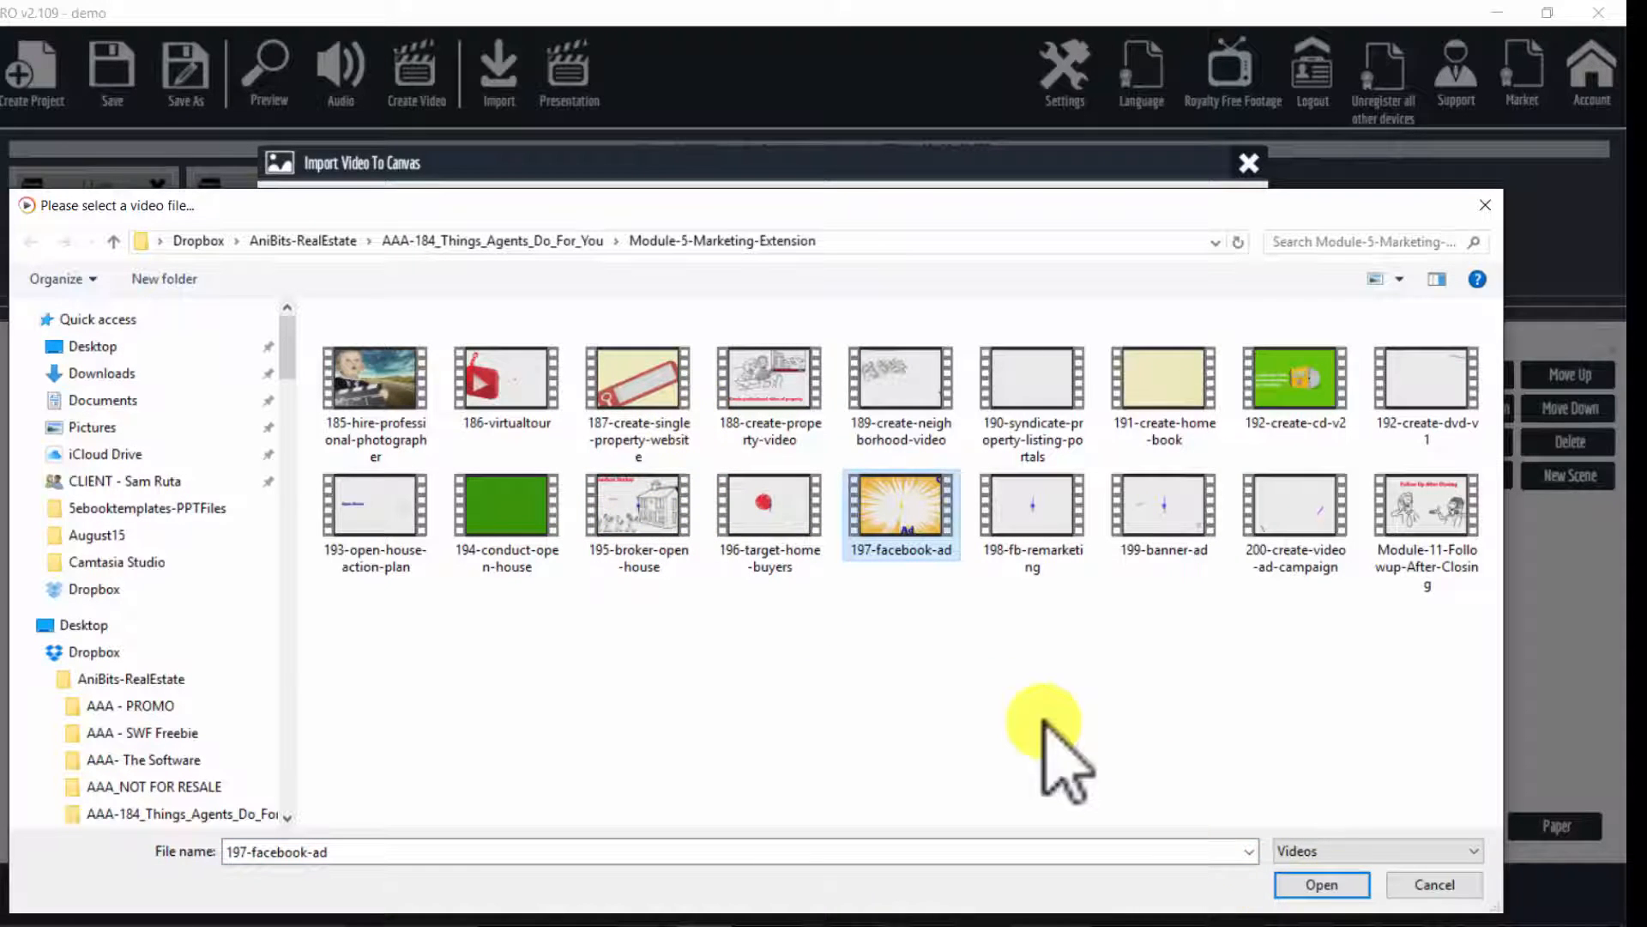
{"action": "left_click", "coordinate": [1322, 884]}
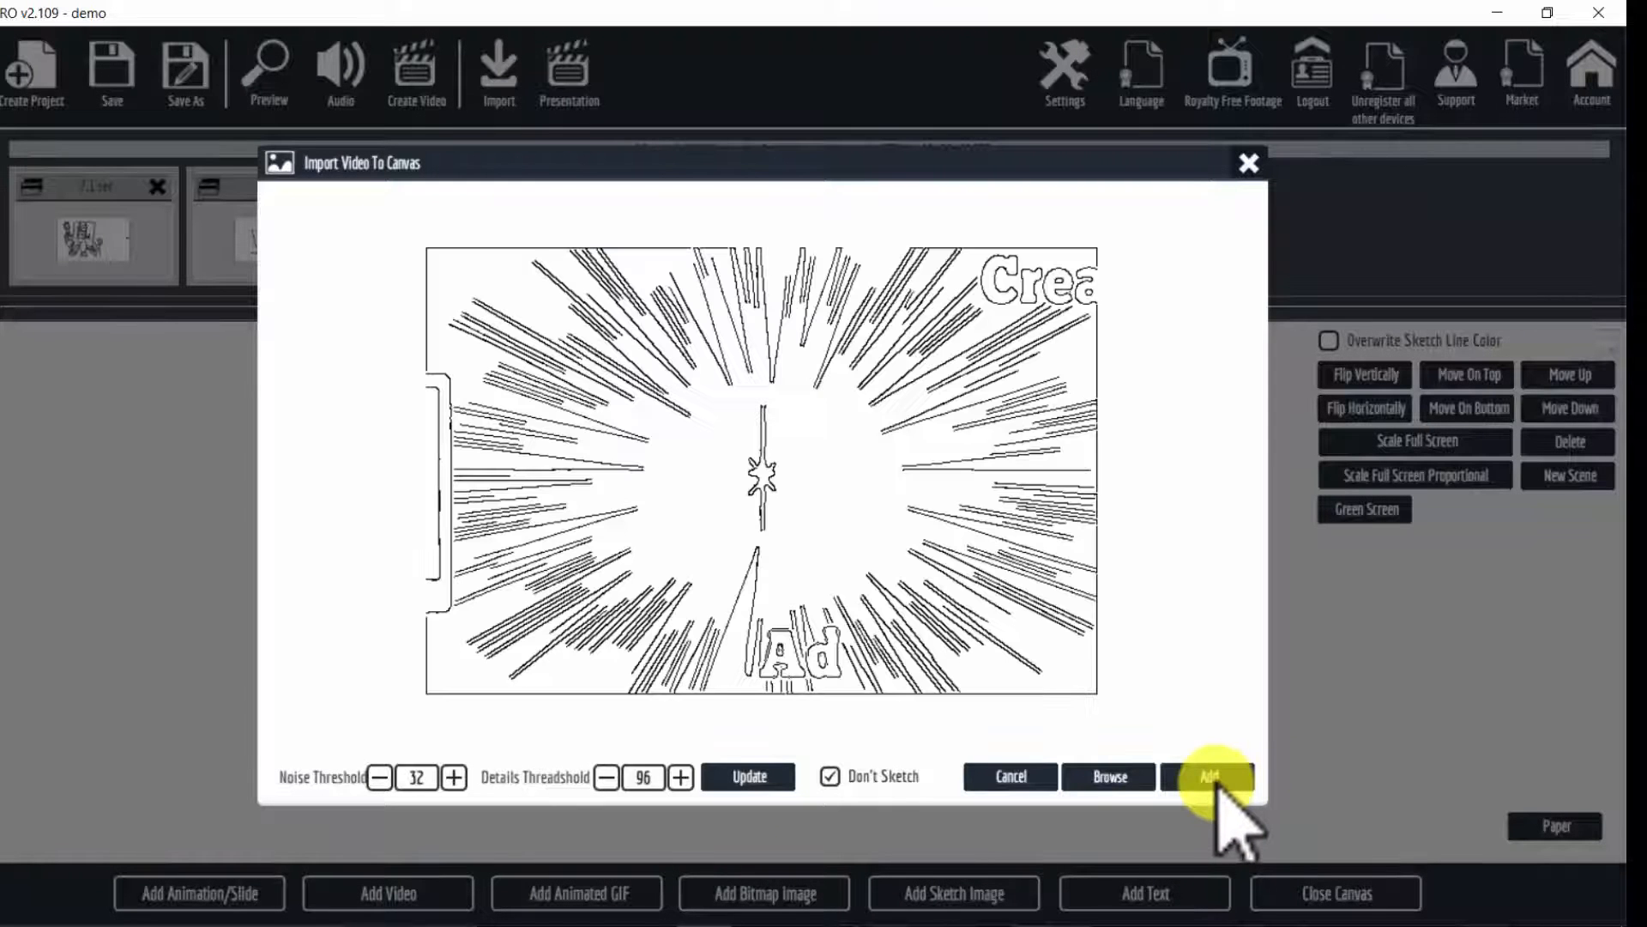
{"action": "left_click", "coordinate": [1214, 778]}
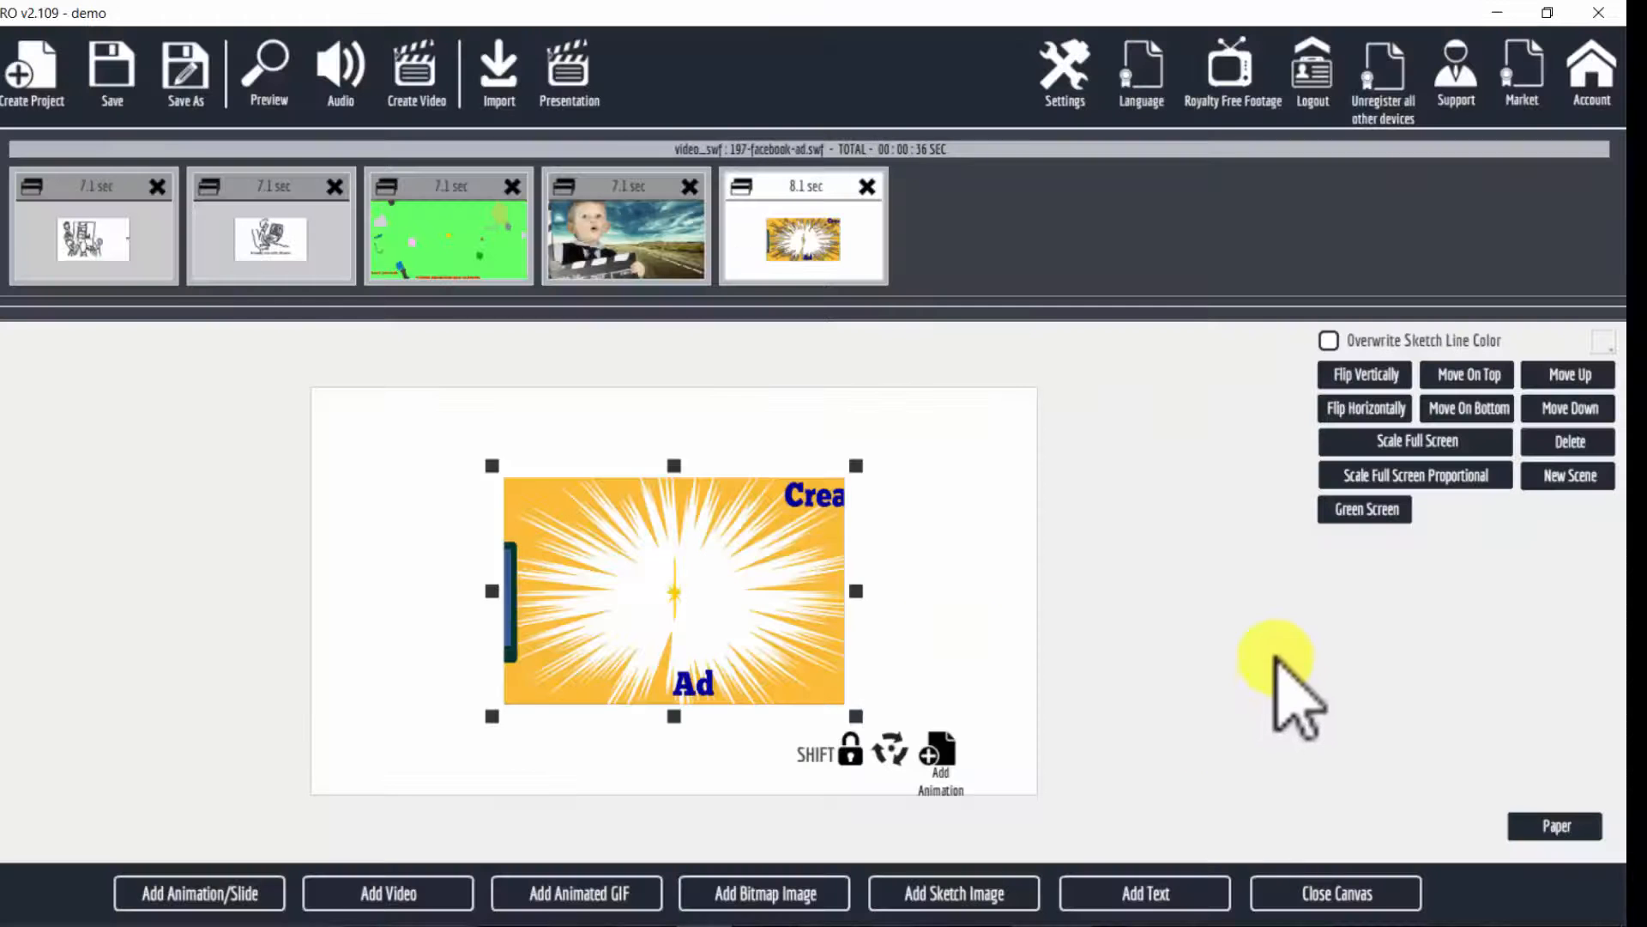
Scale the Facebook ad clip to full screen, enlarge it to cover the white side margins, and preview the scene
{"action": "left_click", "coordinate": [1431, 476]}
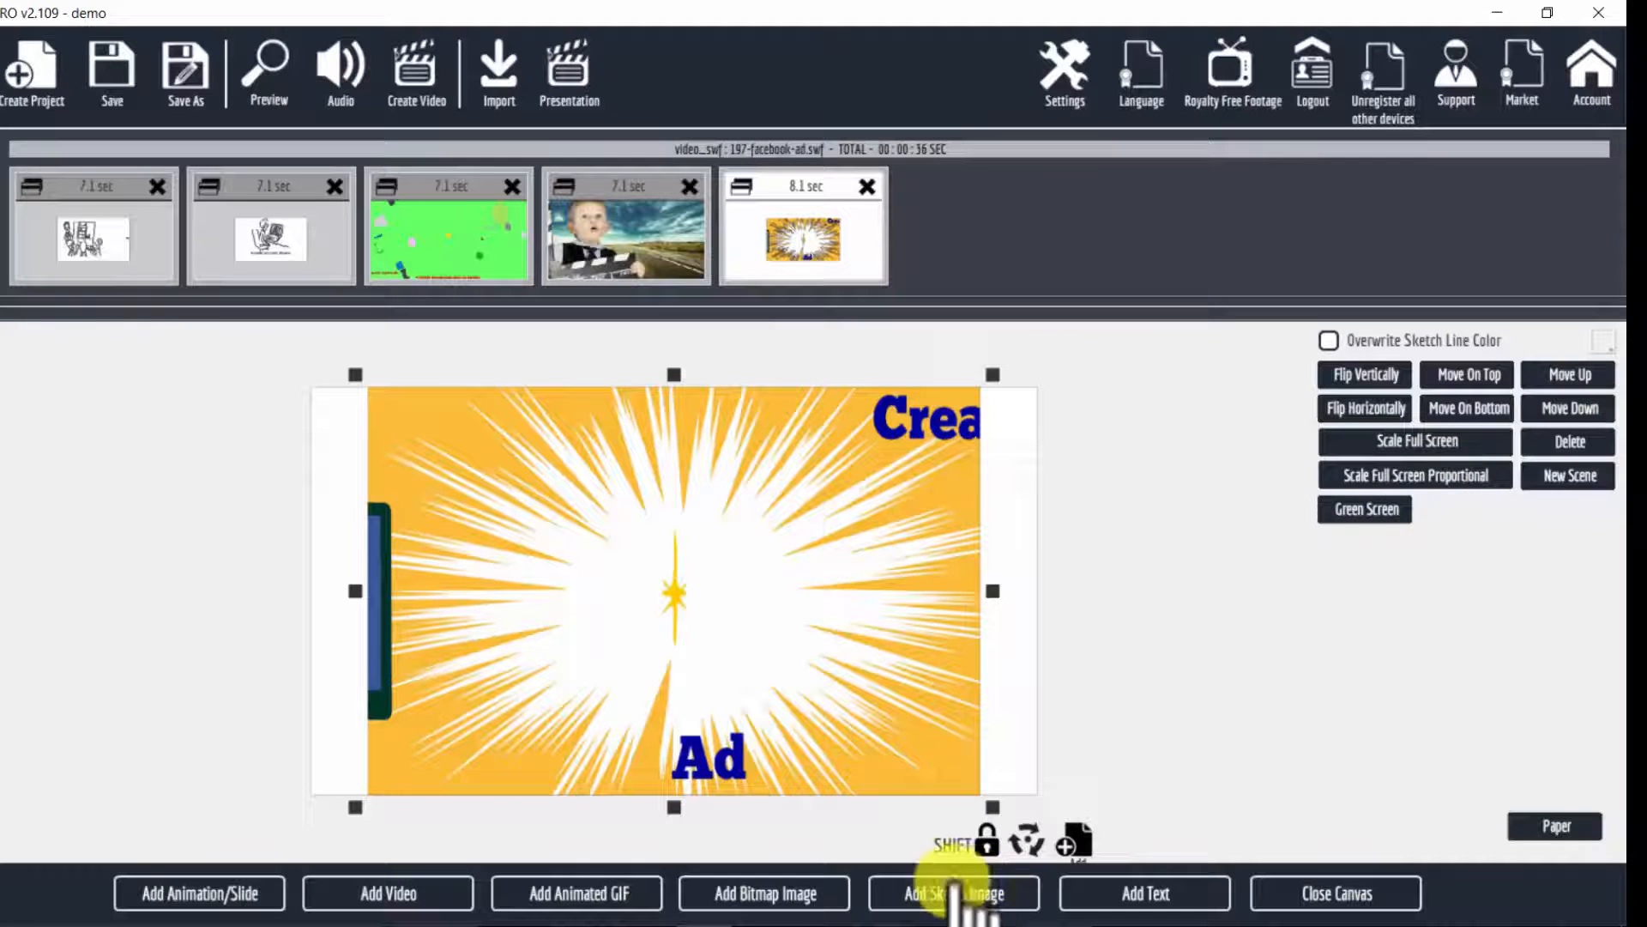
{"action": "left_click_drag", "start_coordinate": [986, 804], "coordinate": [1048, 871]}
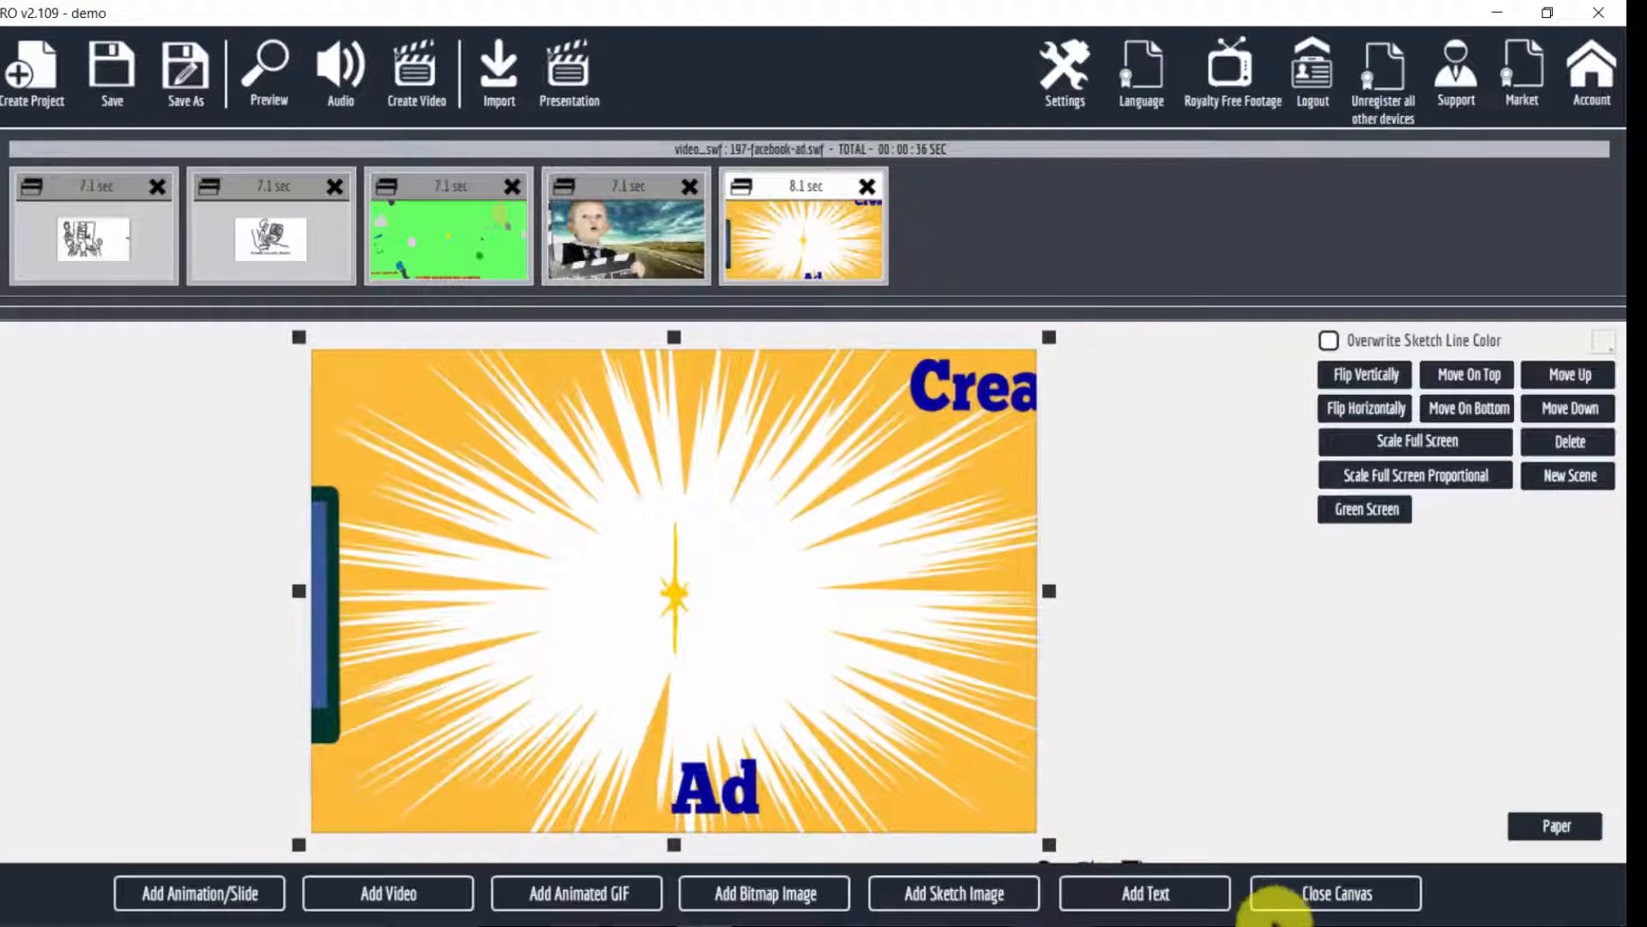
{"action": "left_click", "coordinate": [1306, 896]}
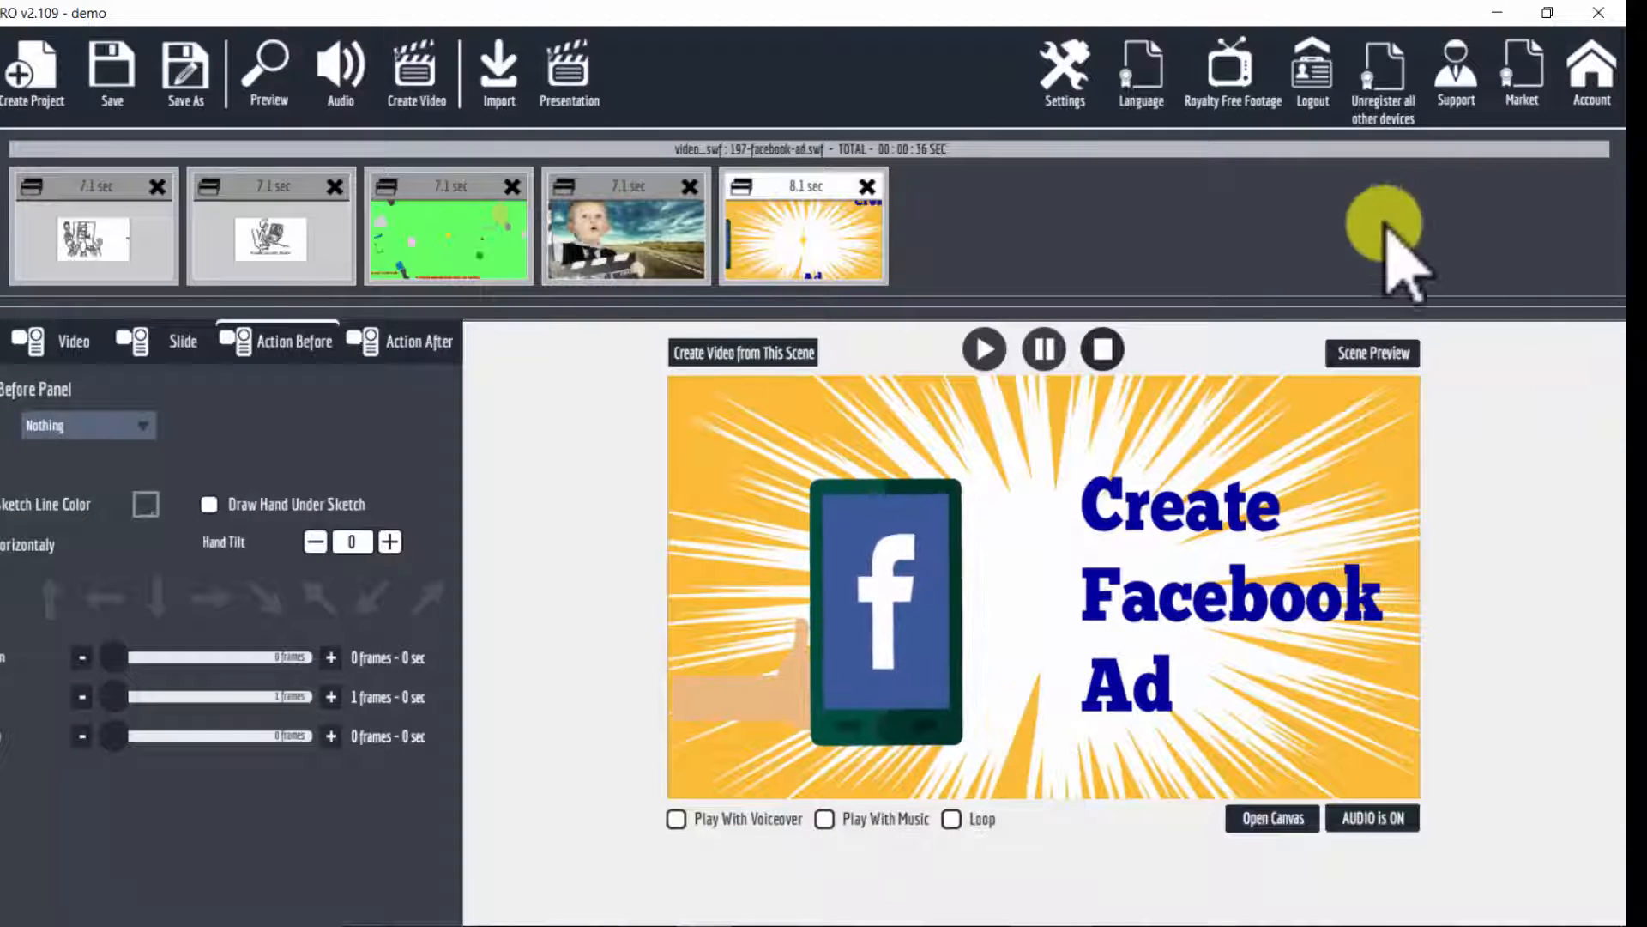
{"action": "left_click", "coordinate": [1371, 353]}
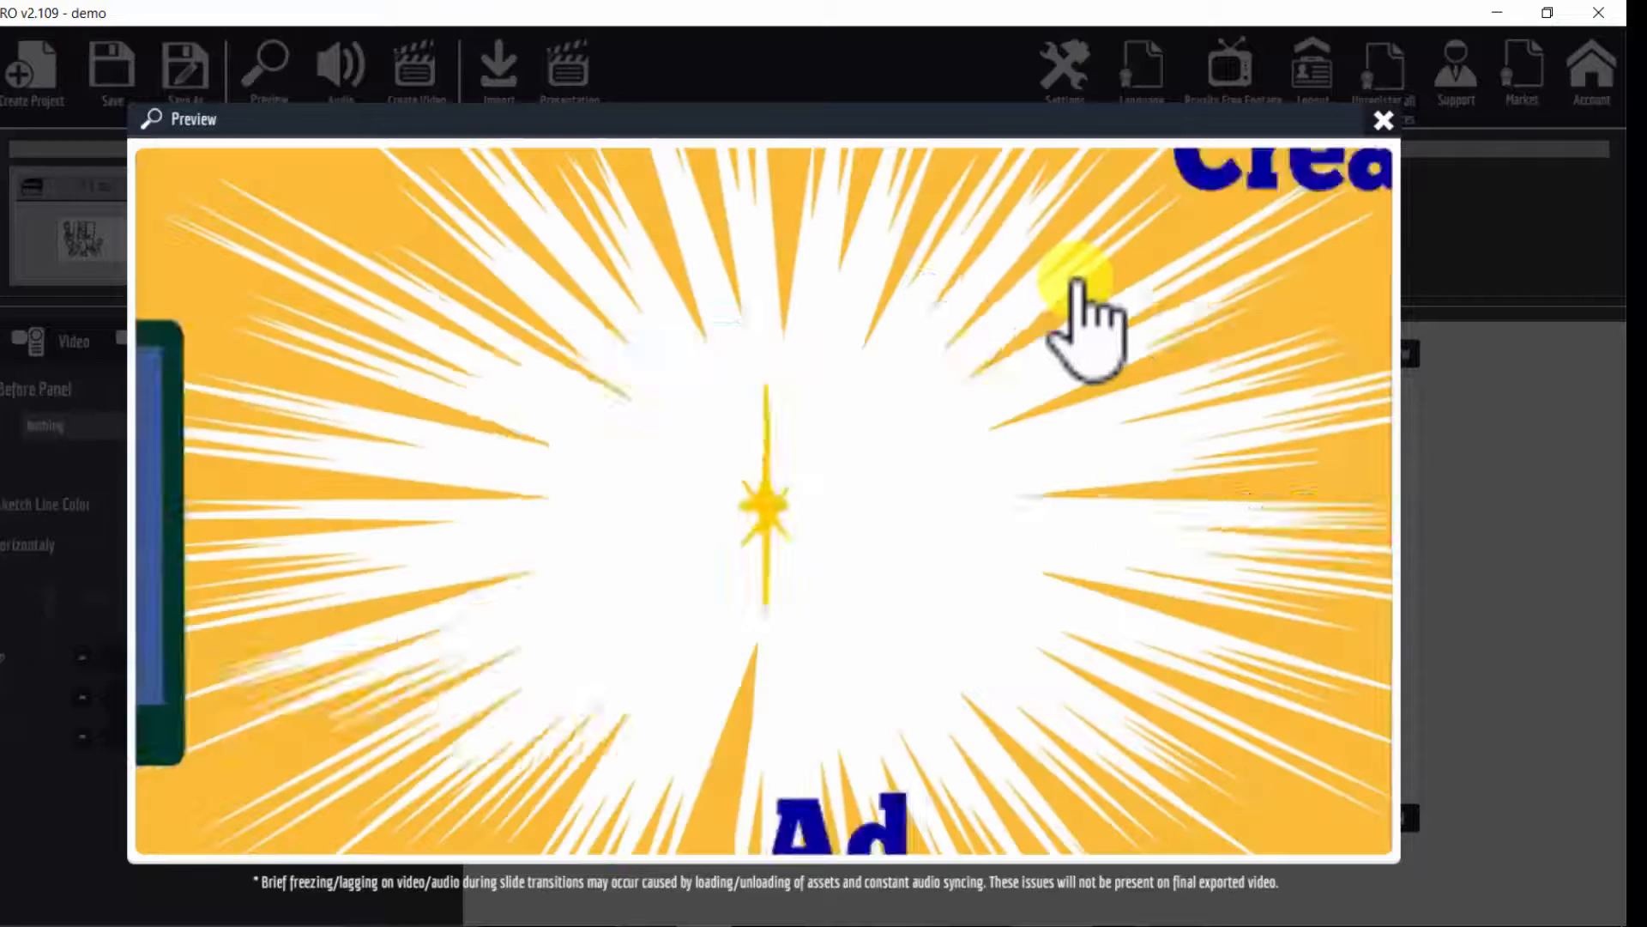
{"action": "left_click", "coordinate": [1382, 117]}
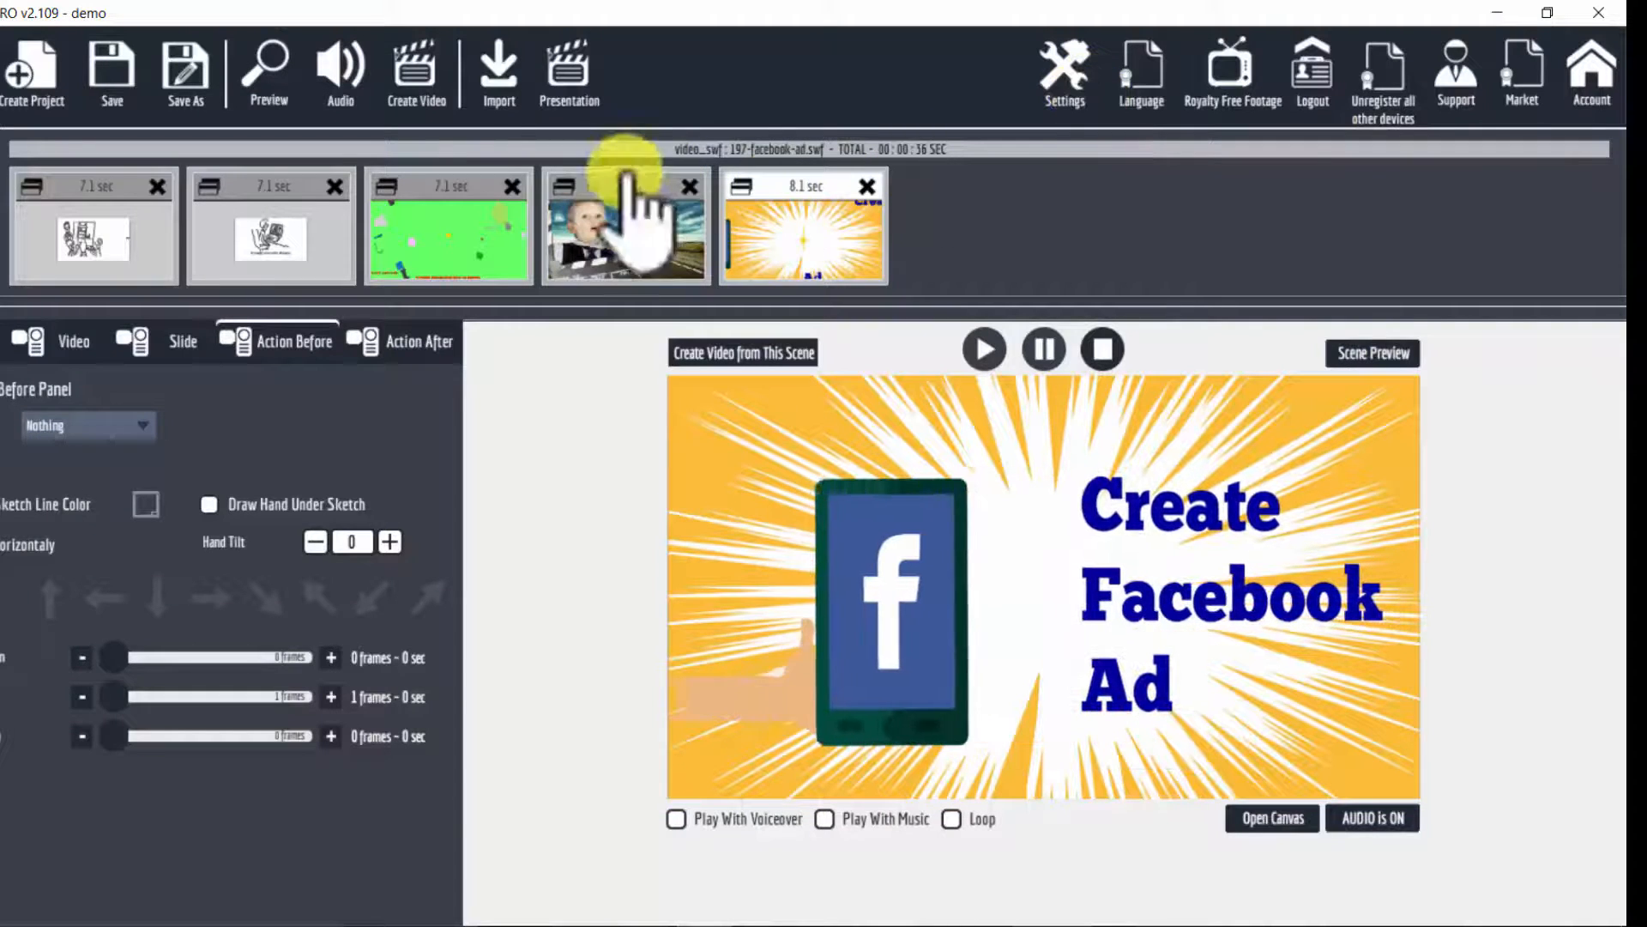
Enable background music for the project using the library track 0m59s acoustic rock.mp3
{"action": "left_click", "coordinate": [343, 86]}
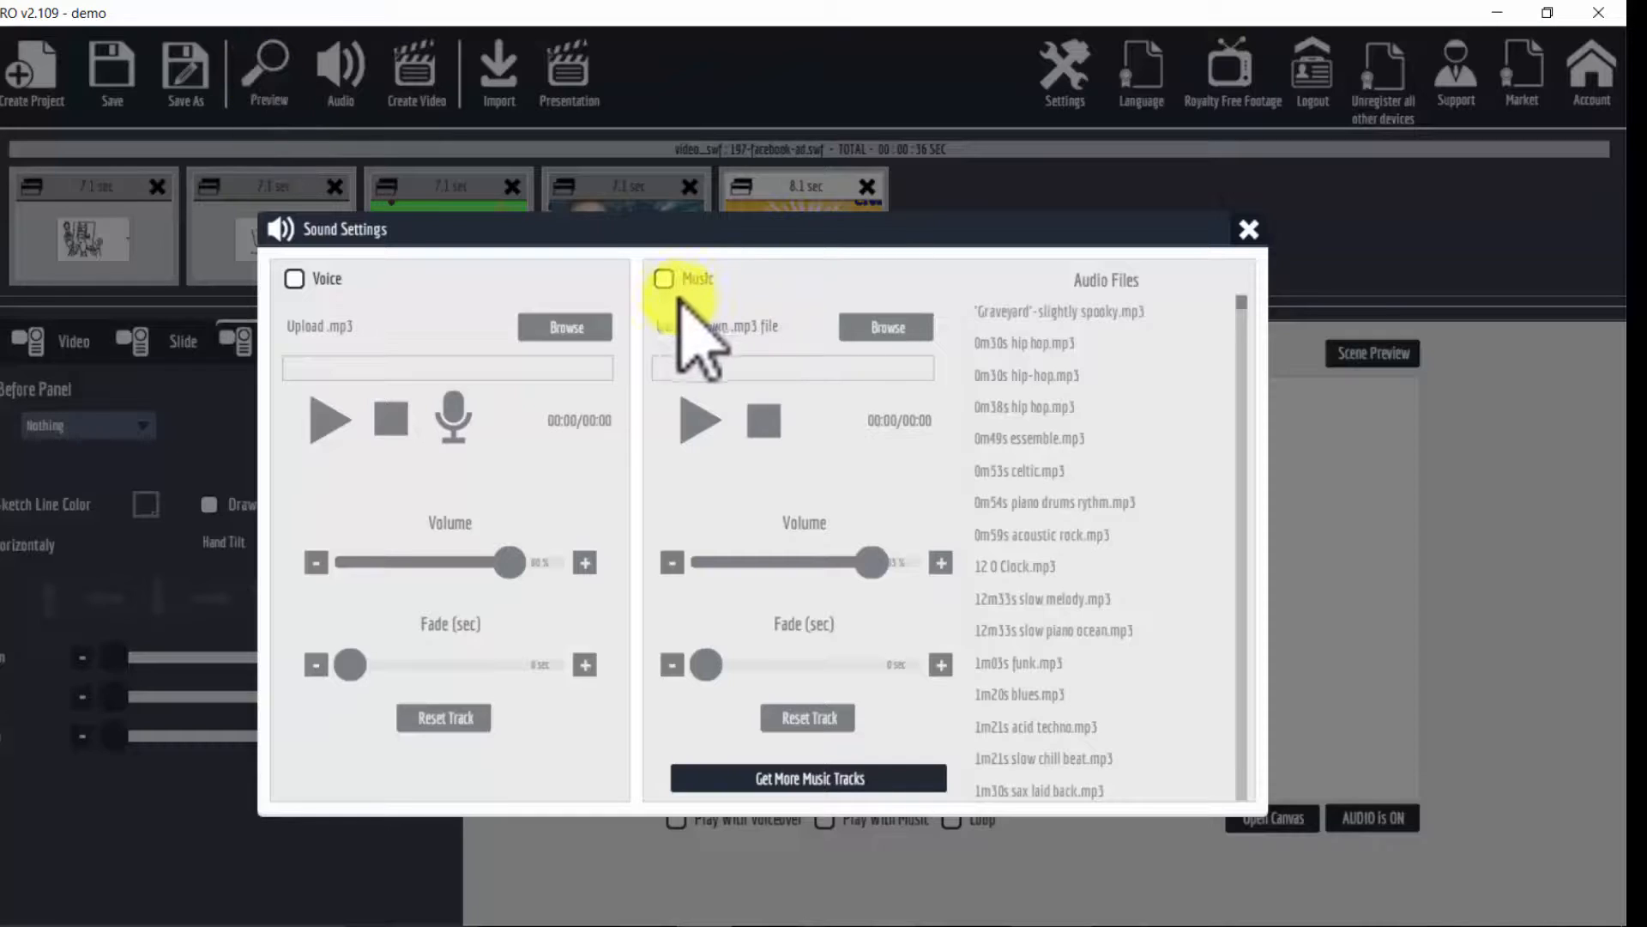
{"action": "left_click", "coordinate": [664, 279]}
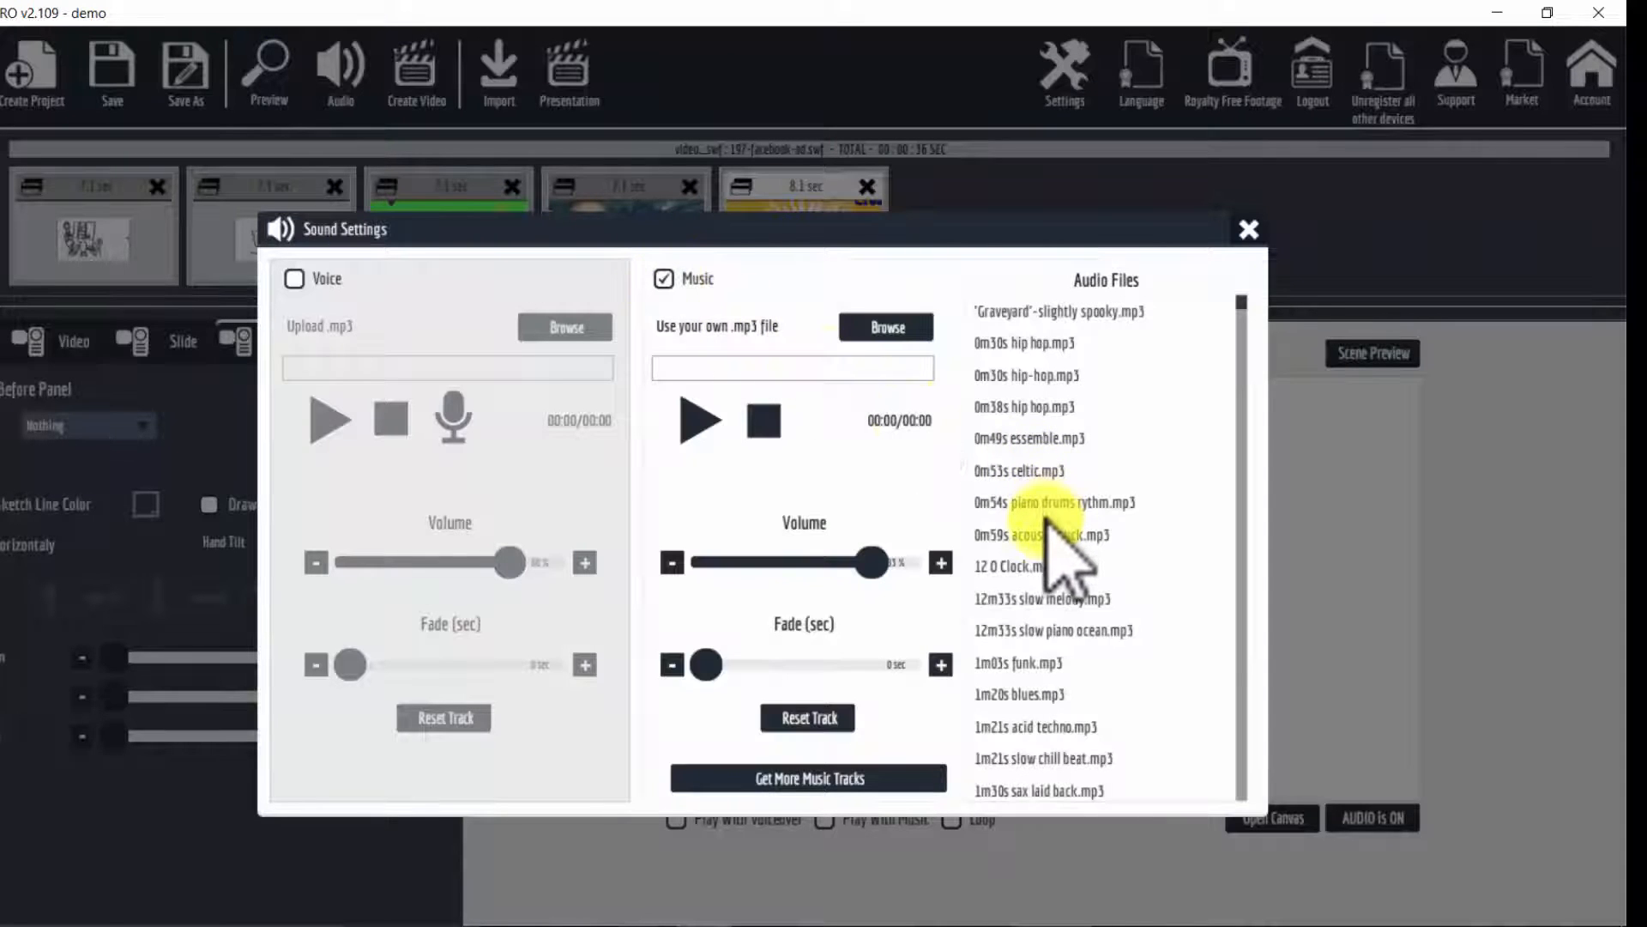
{"action": "left_click", "coordinate": [1043, 537]}
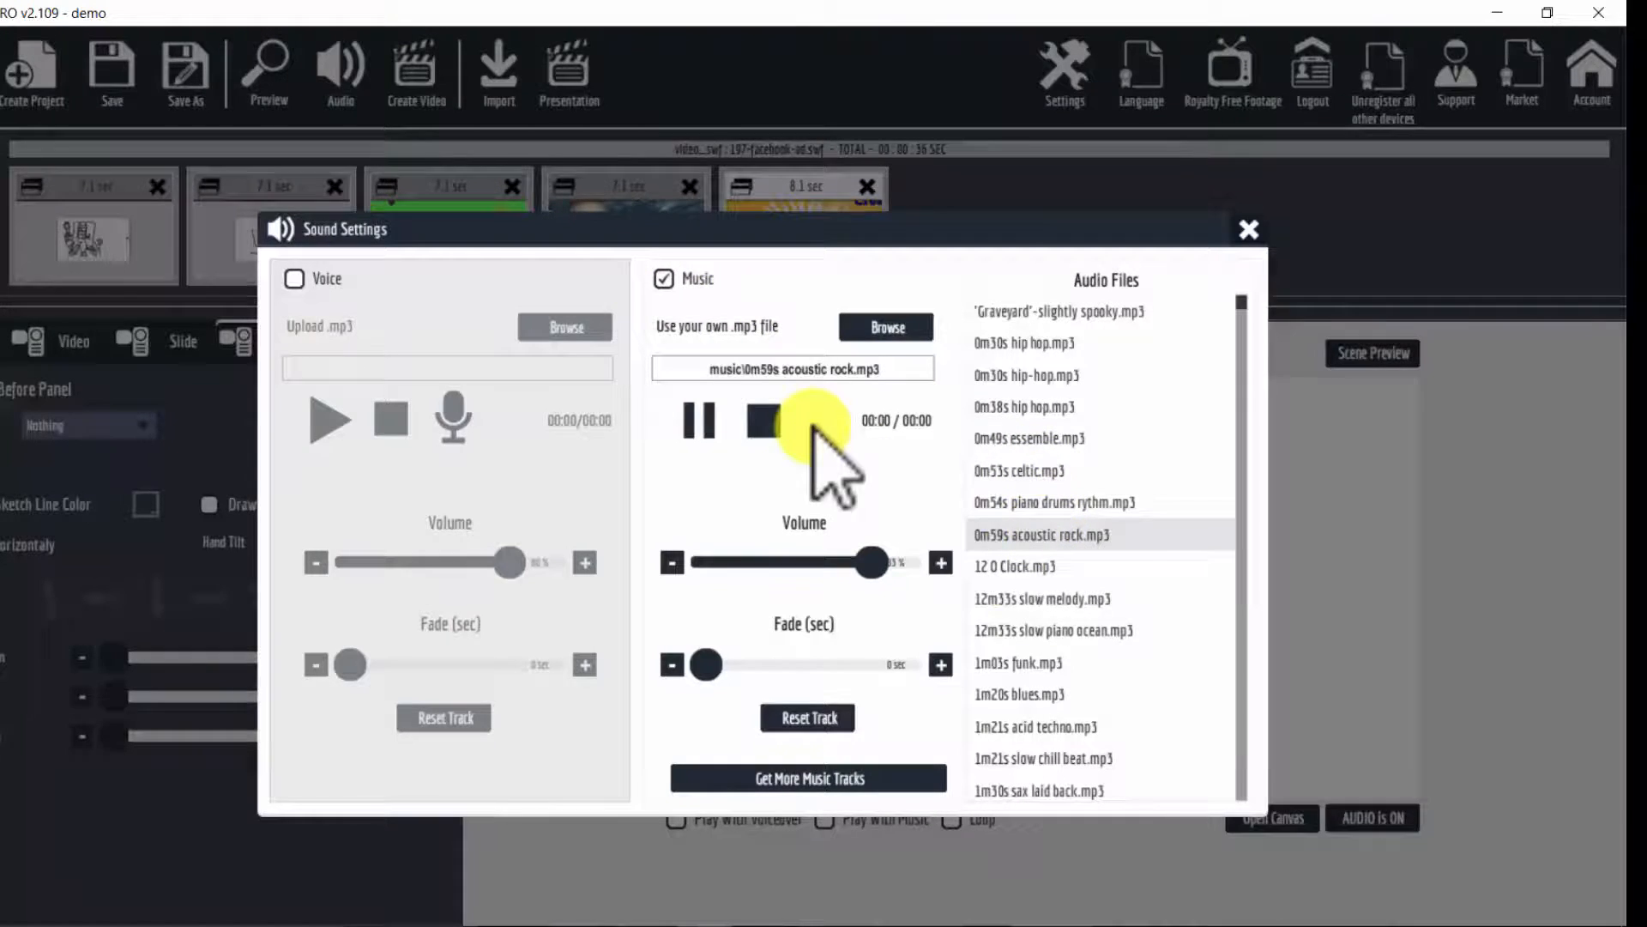
{"action": "left_click", "coordinate": [1249, 227]}
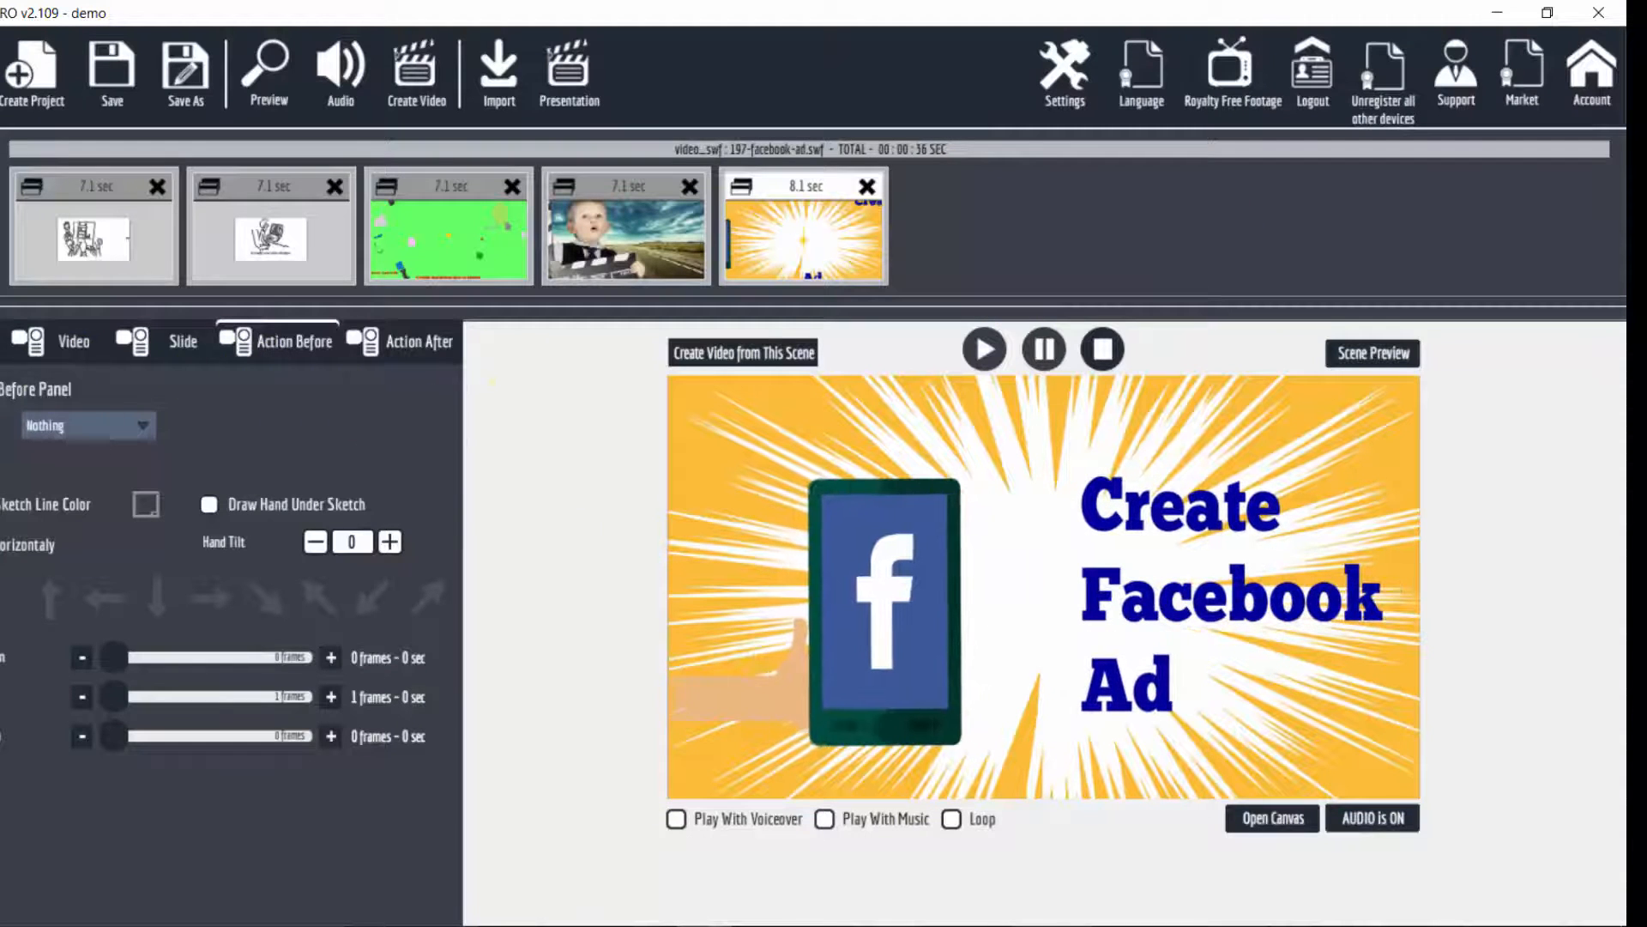
Export the project as a video with the size set to 1920x1080 HD
{"action": "left_click", "coordinate": [426, 94]}
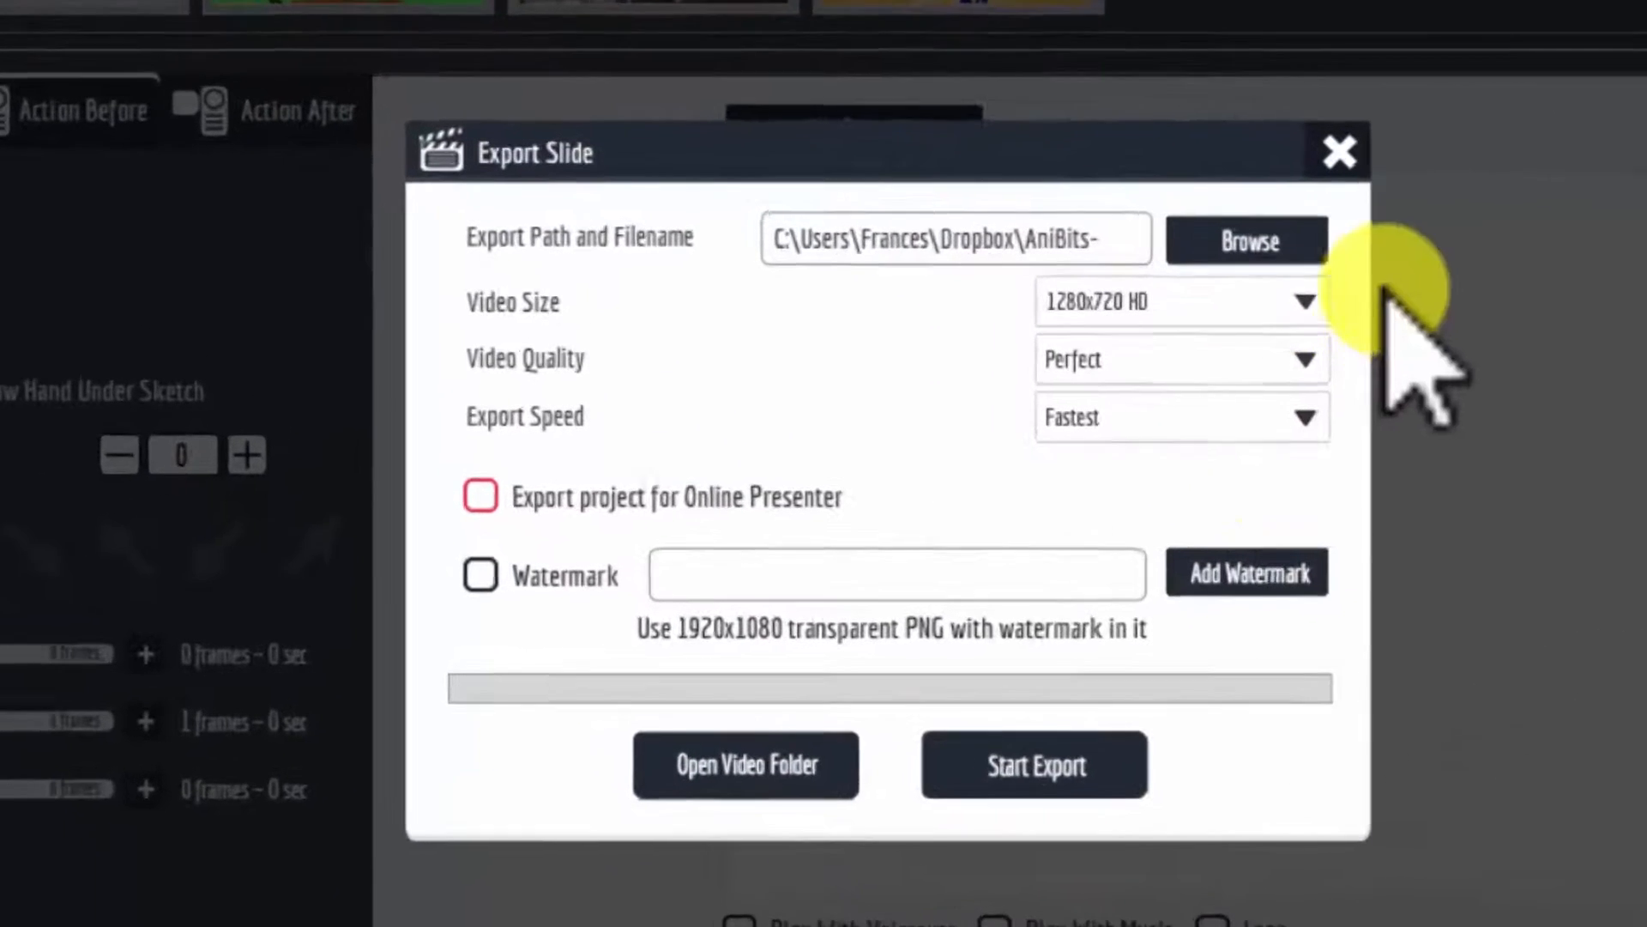
{"action": "left_click", "coordinate": [1303, 301]}
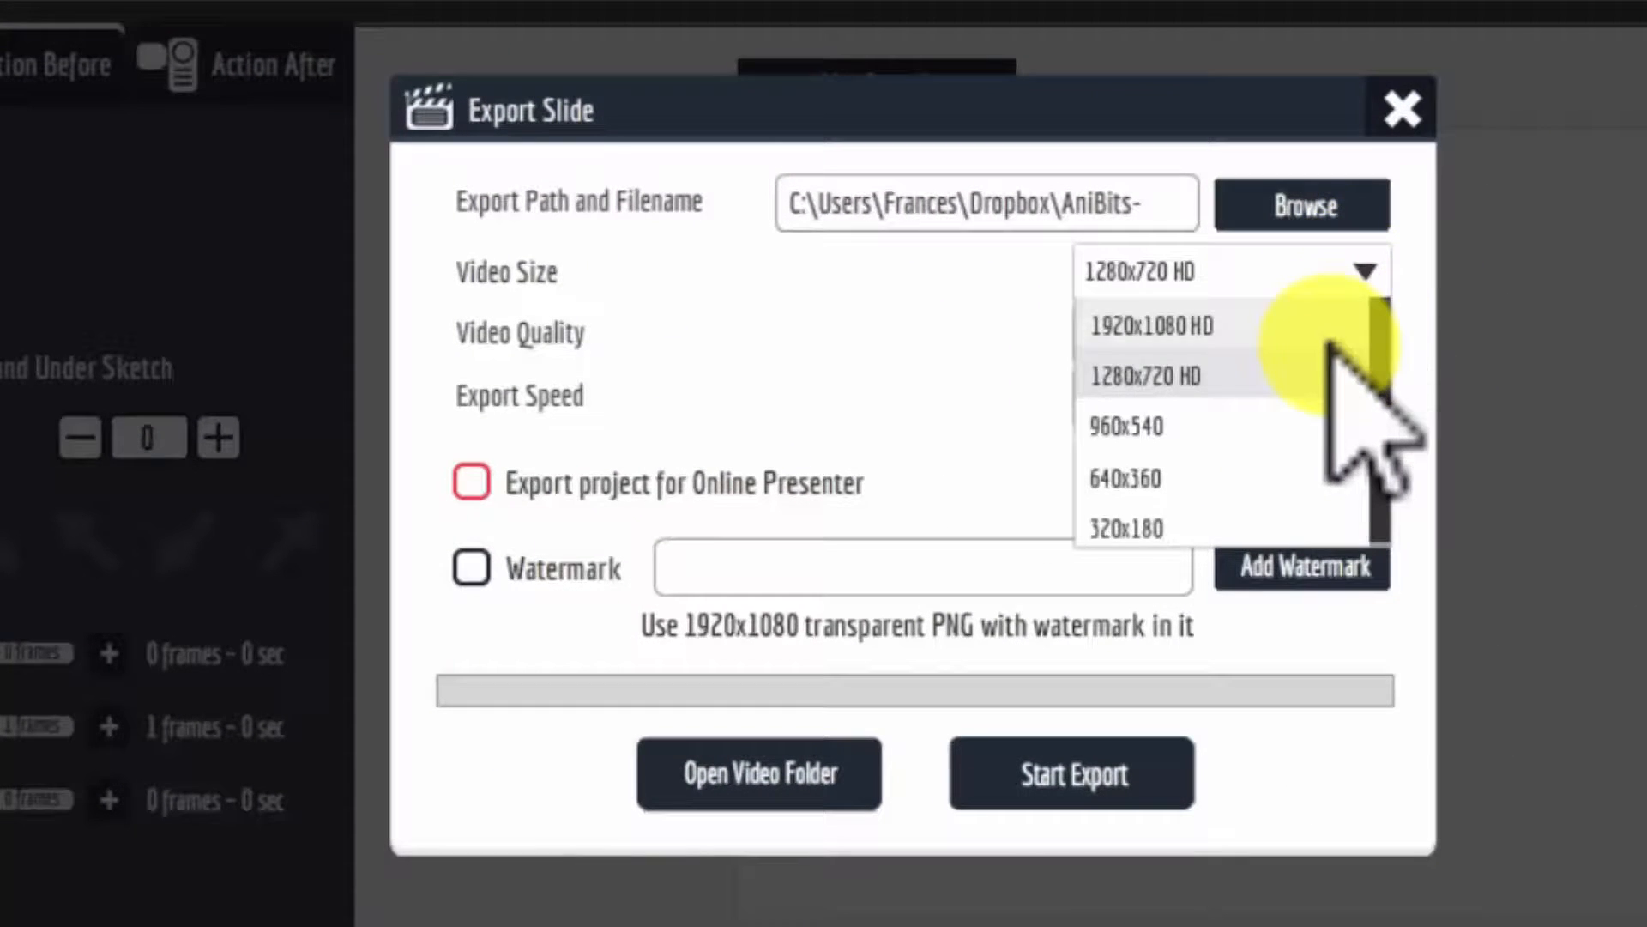
{"action": "left_click", "coordinate": [1270, 322]}
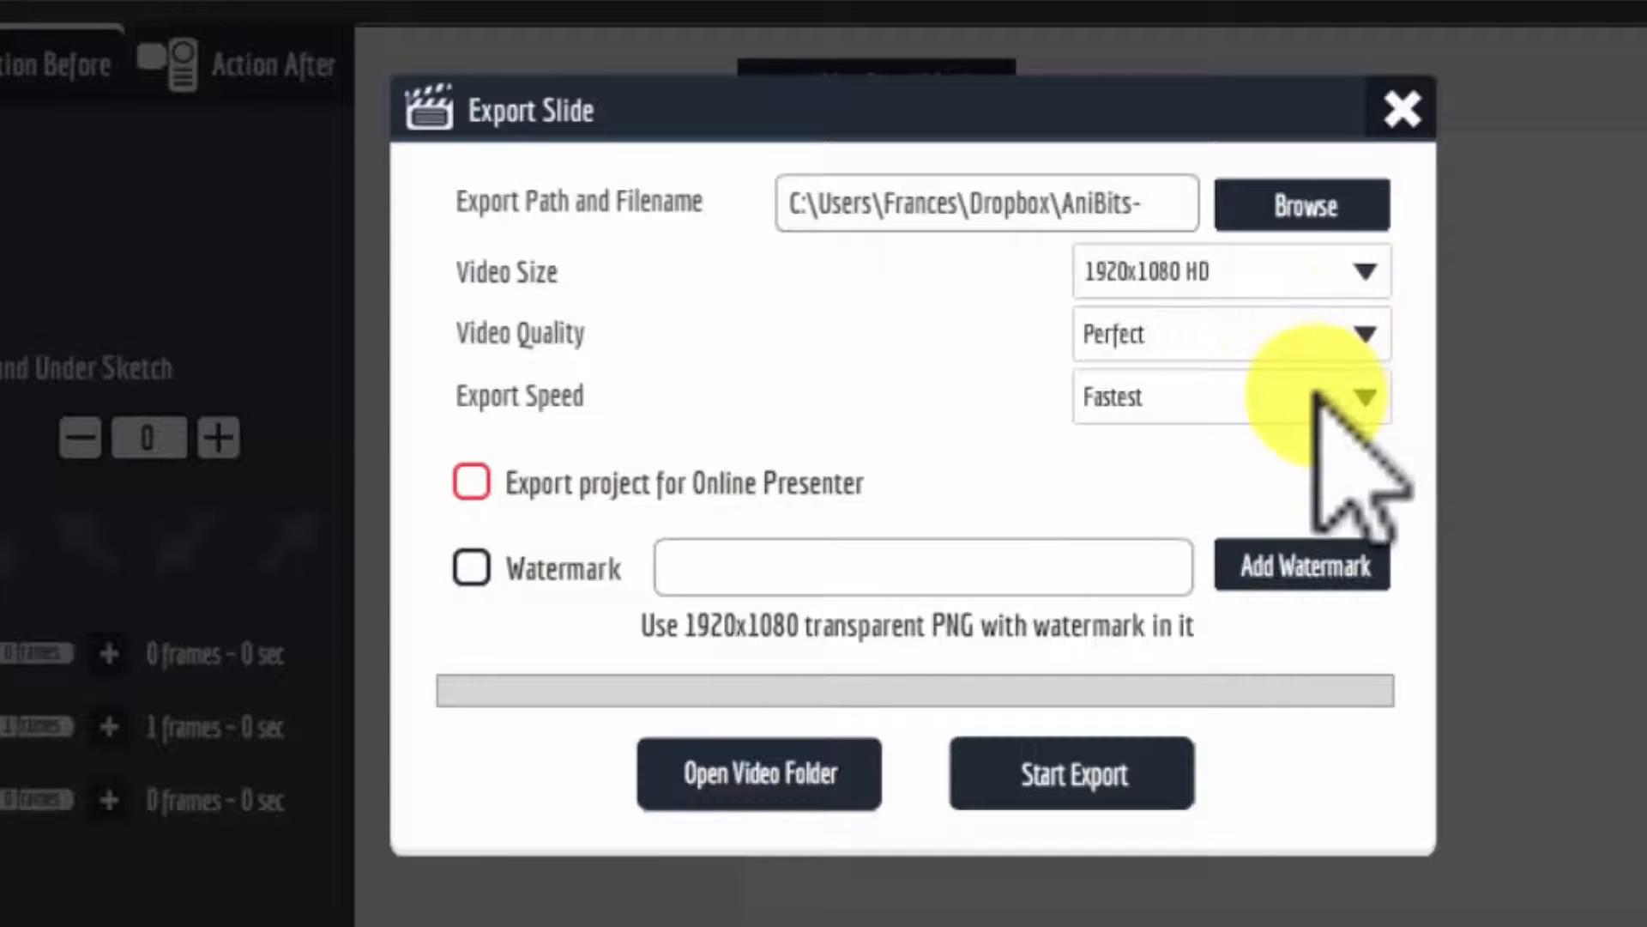
{"action": "left_click", "coordinate": [1114, 802]}
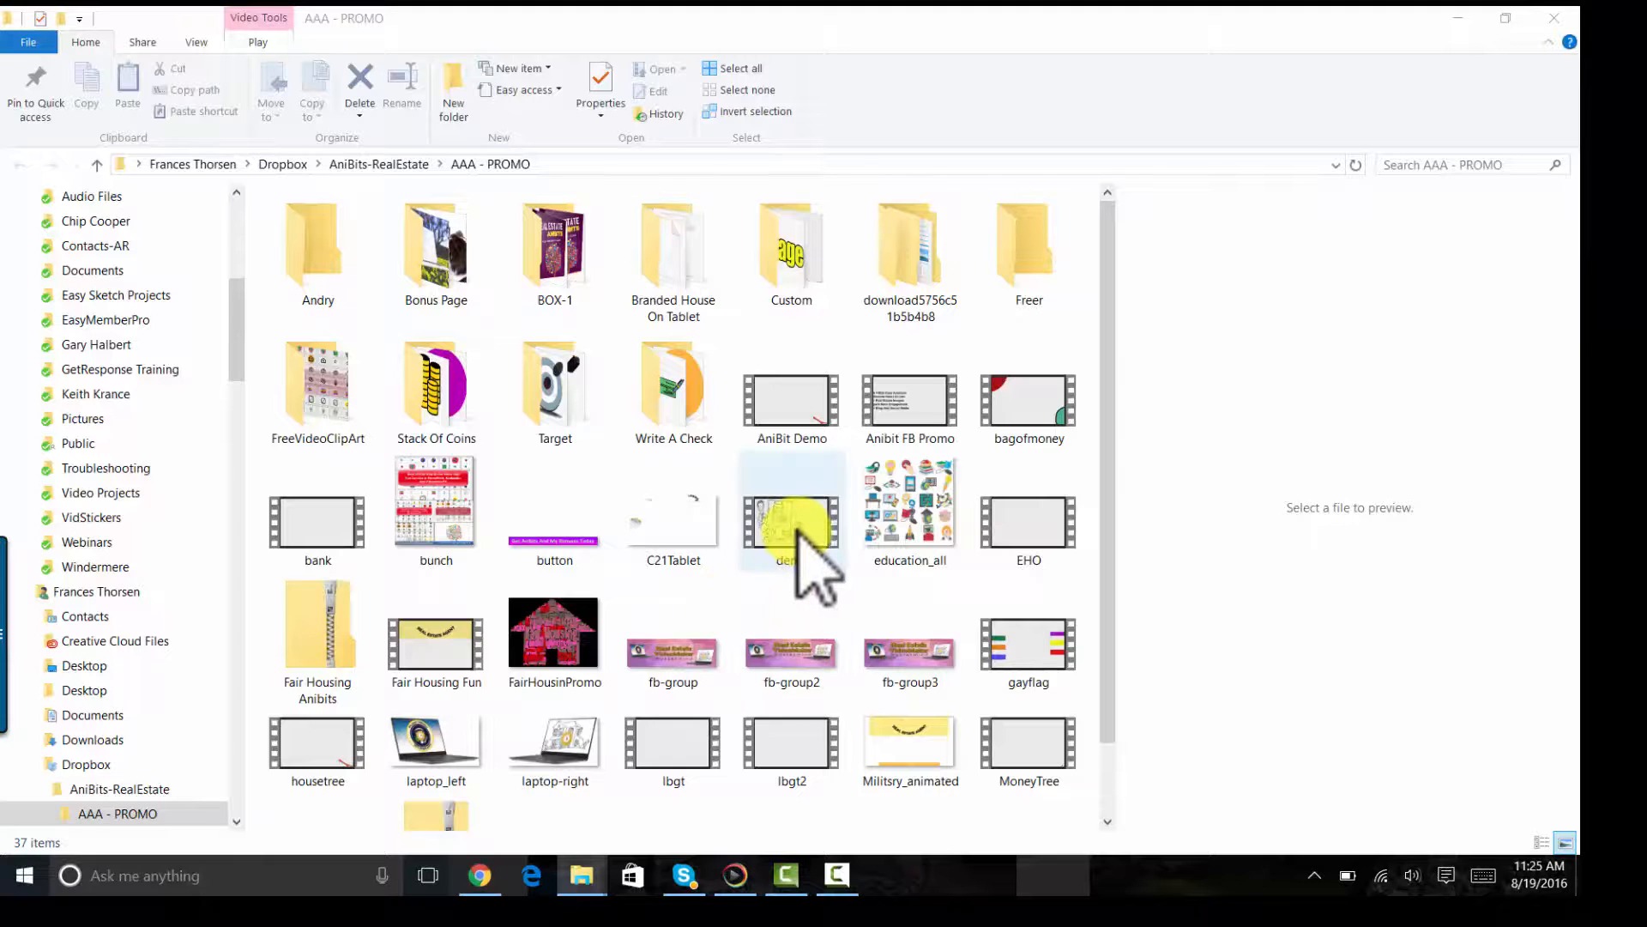
Play the exported demo video from the AAA - PROMO folder, return to Explaindio and close the finished export dialog
{"action": "double_click", "coordinate": [798, 530]}
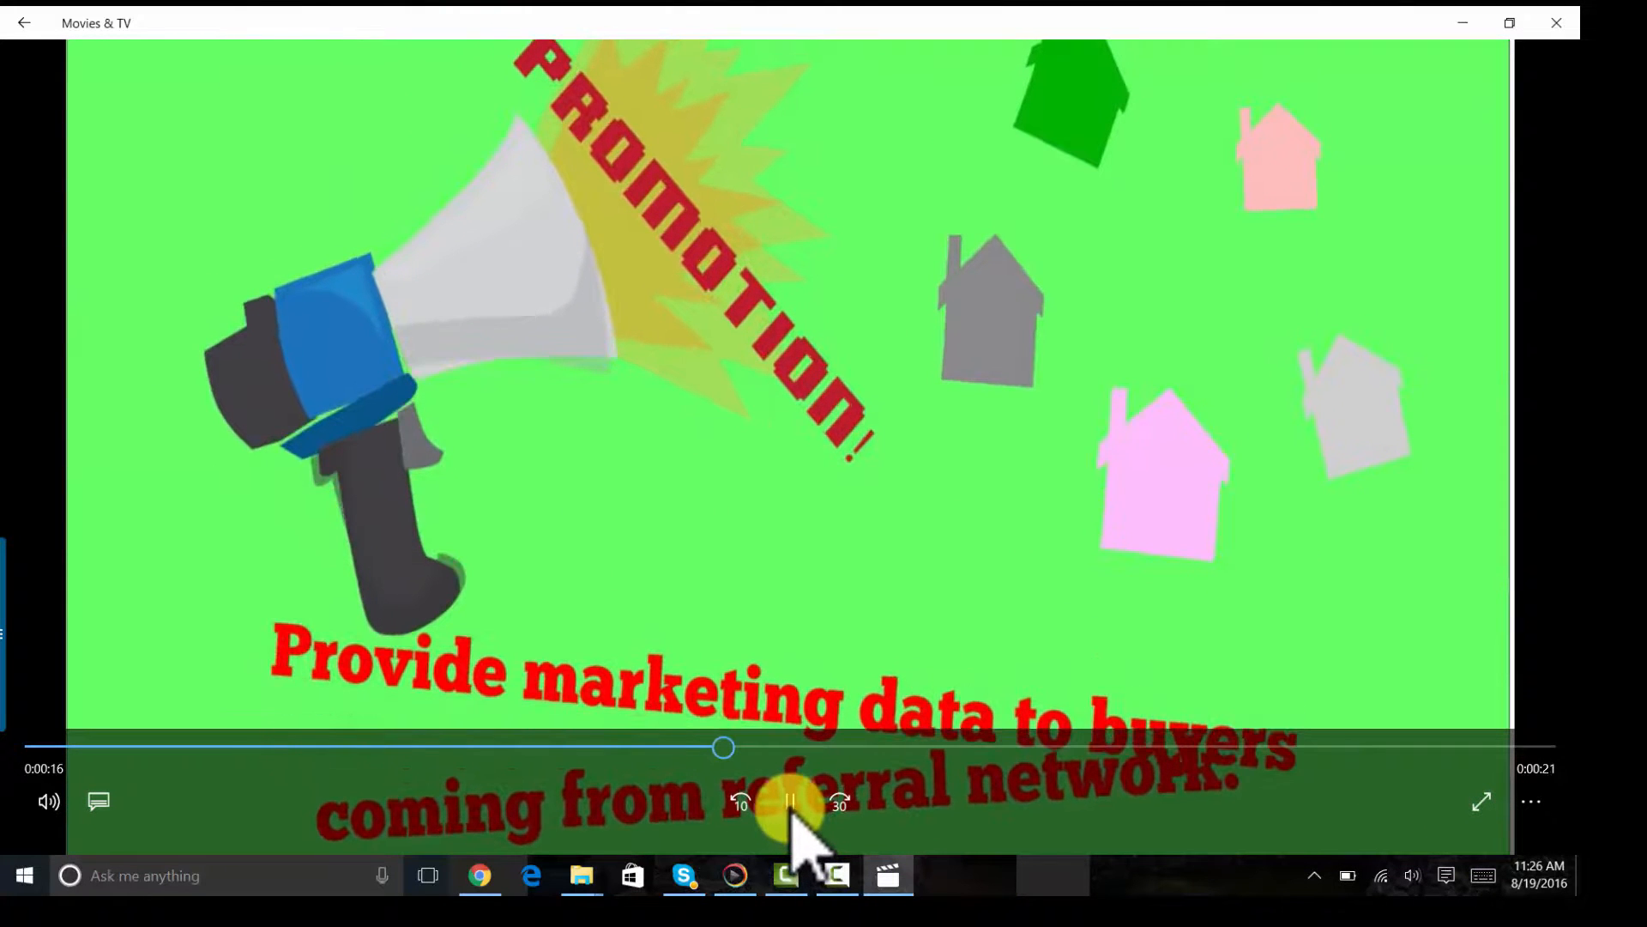
{"action": "left_click", "coordinate": [1556, 24]}
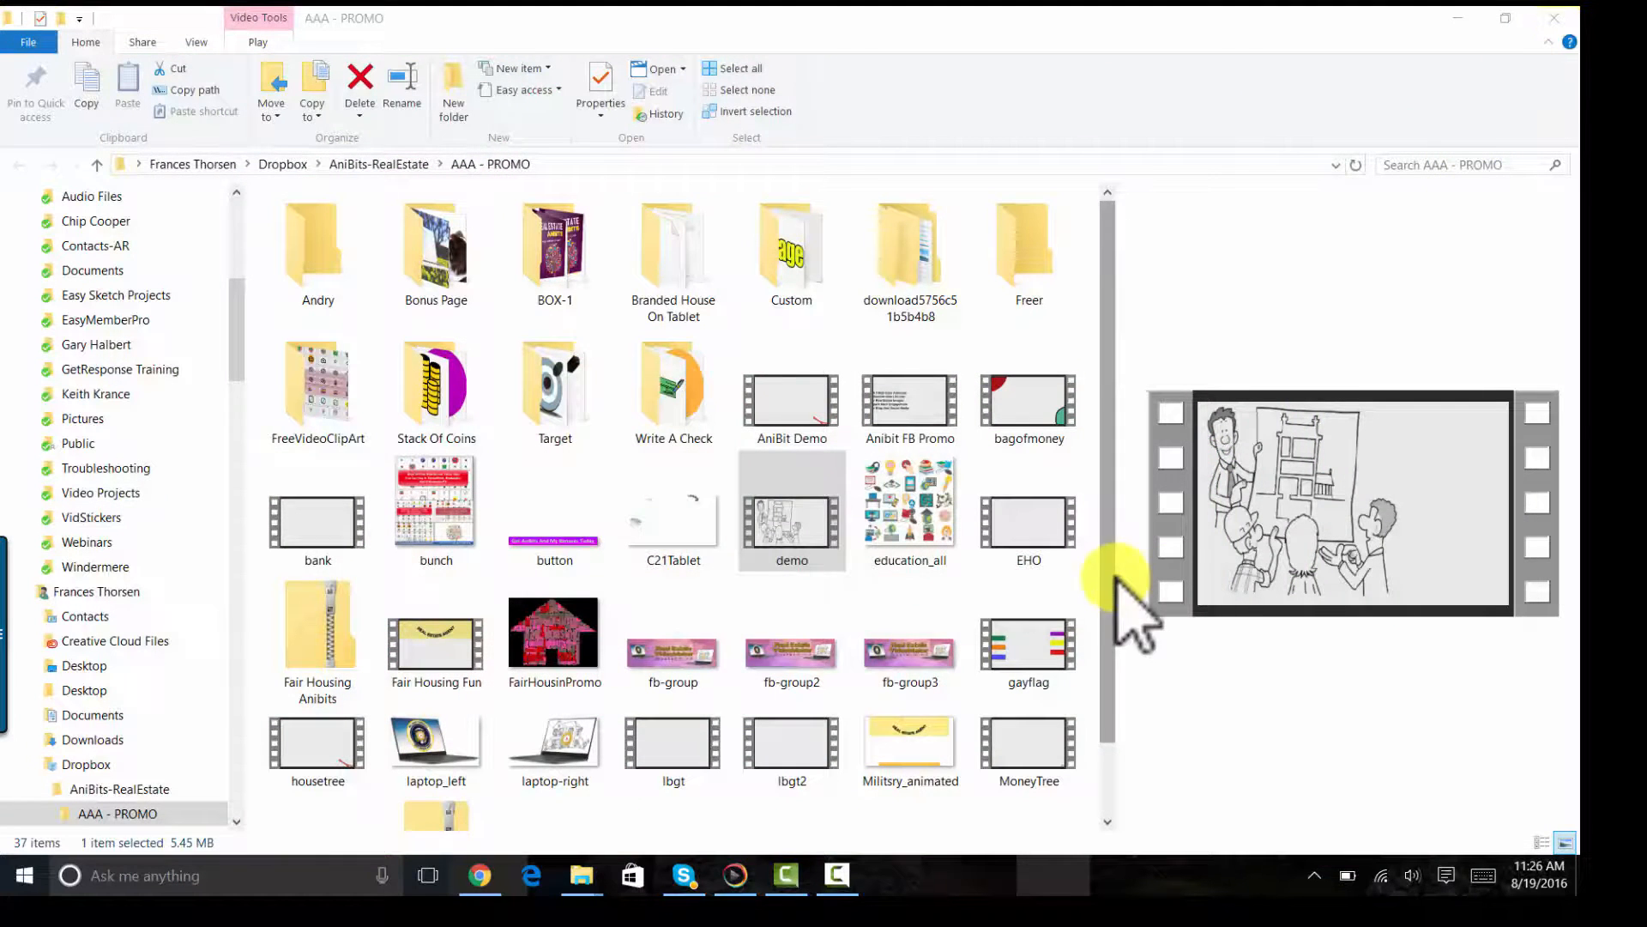
{"action": "left_click", "coordinate": [1457, 18]}
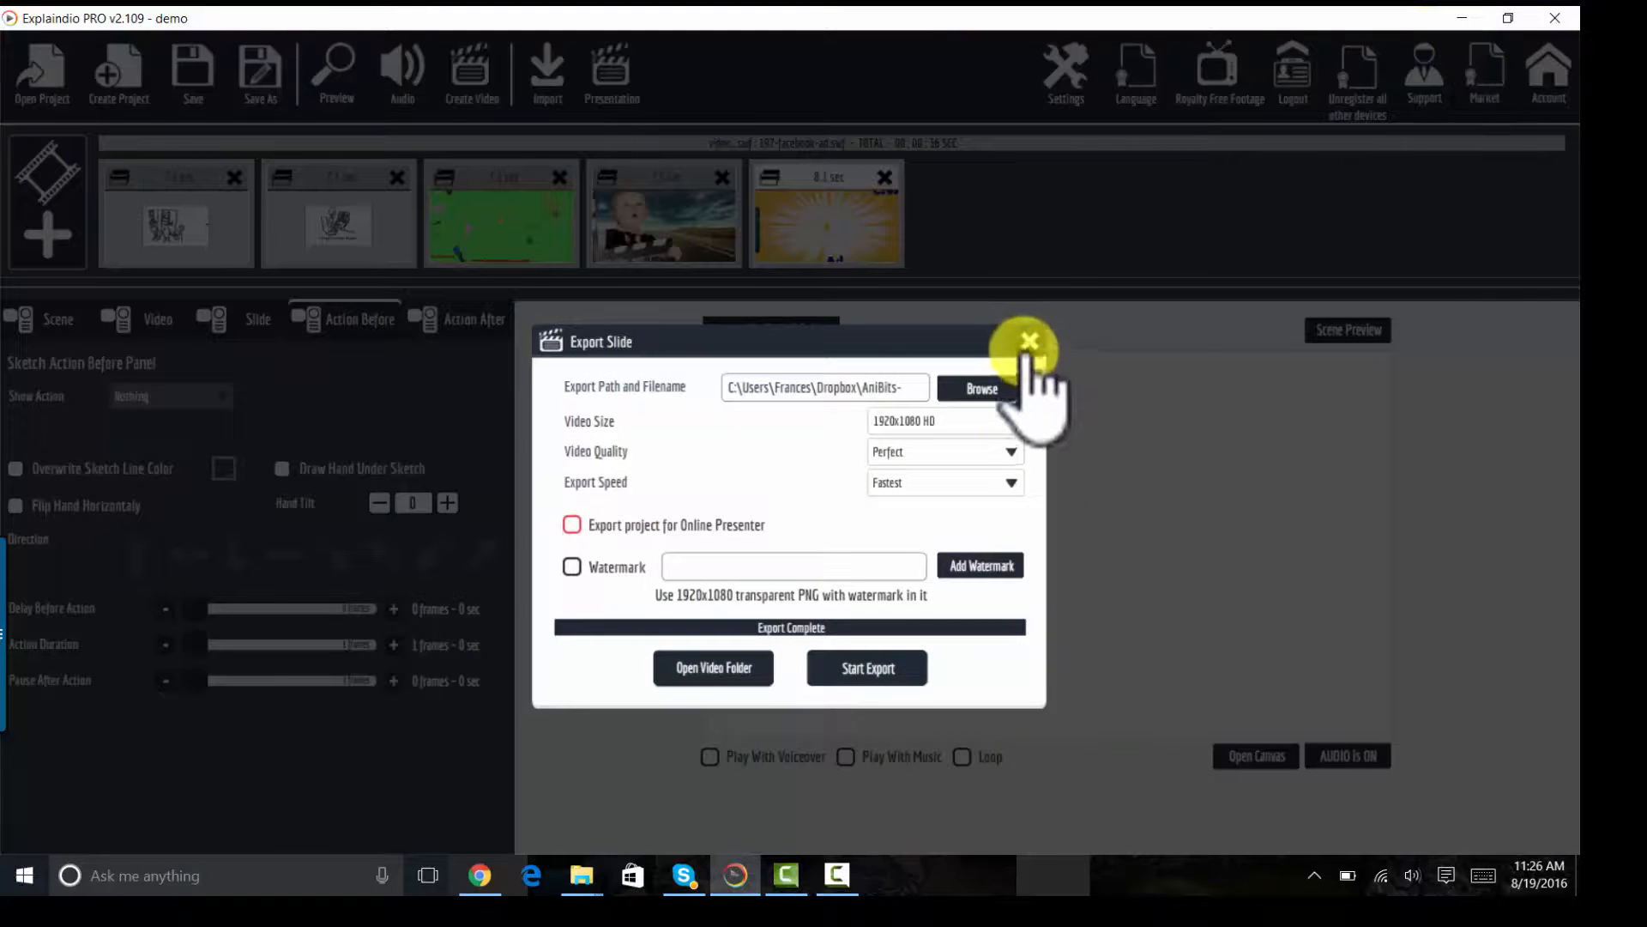
{"action": "left_click", "coordinate": [1029, 339]}
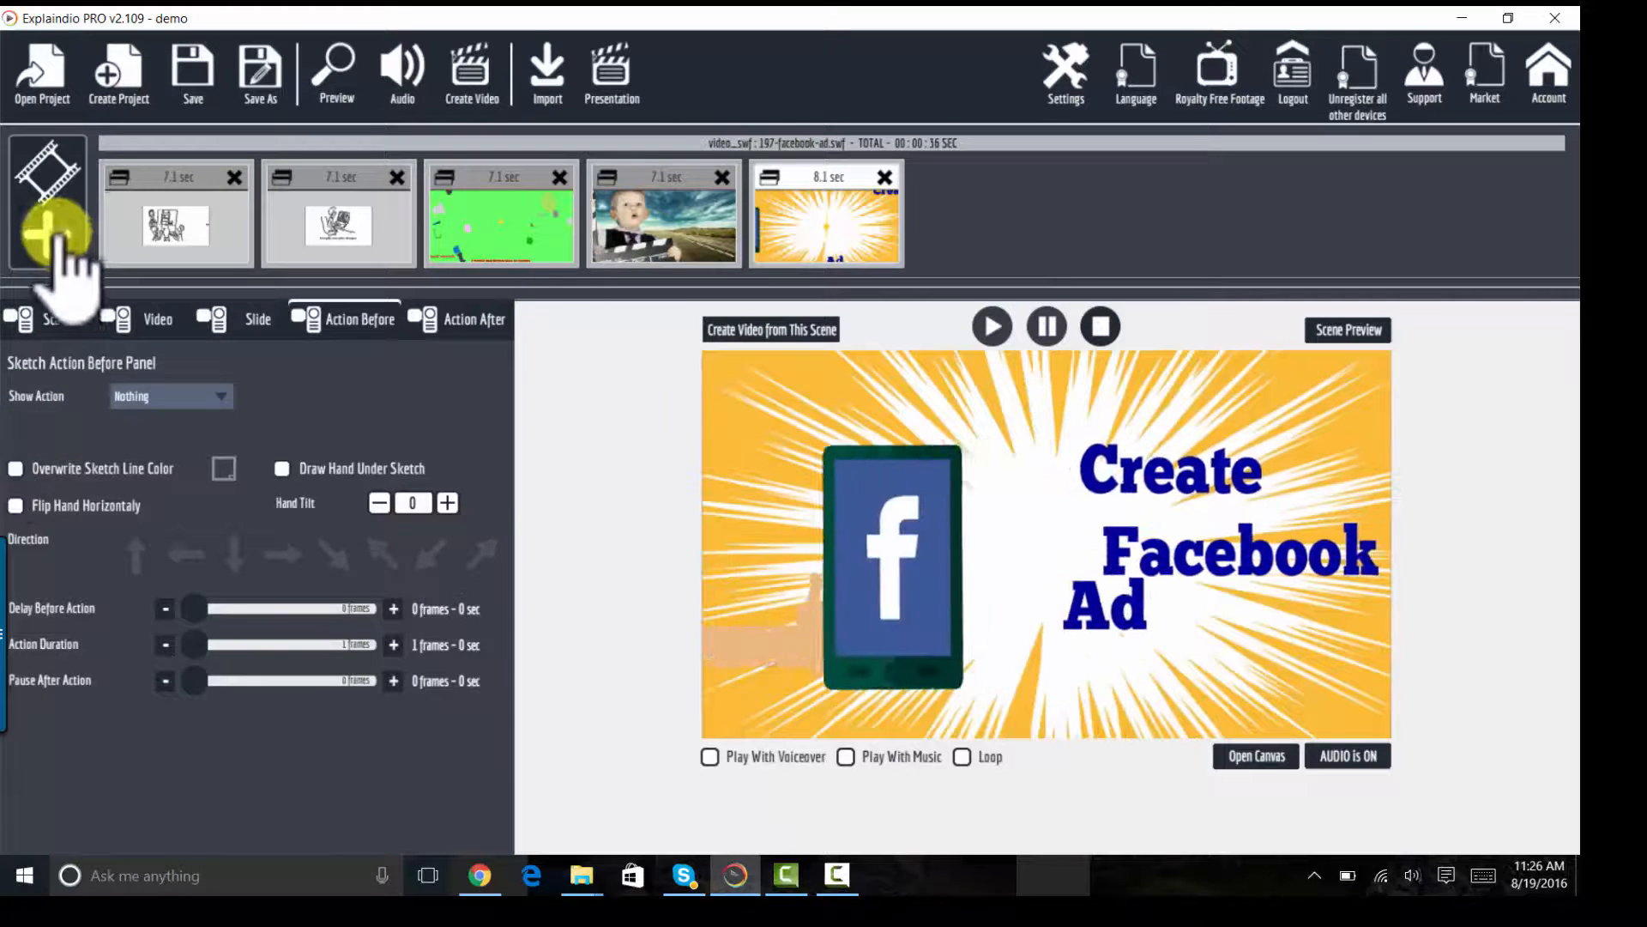
Add text to the first scene's canvas, placed in the scene's lower right, with the agent's name, ABC Realty and Anytown, PA on separate lines
{"action": "left_click", "coordinate": [48, 191]}
{"action": "left_click", "coordinate": [573, 459]}
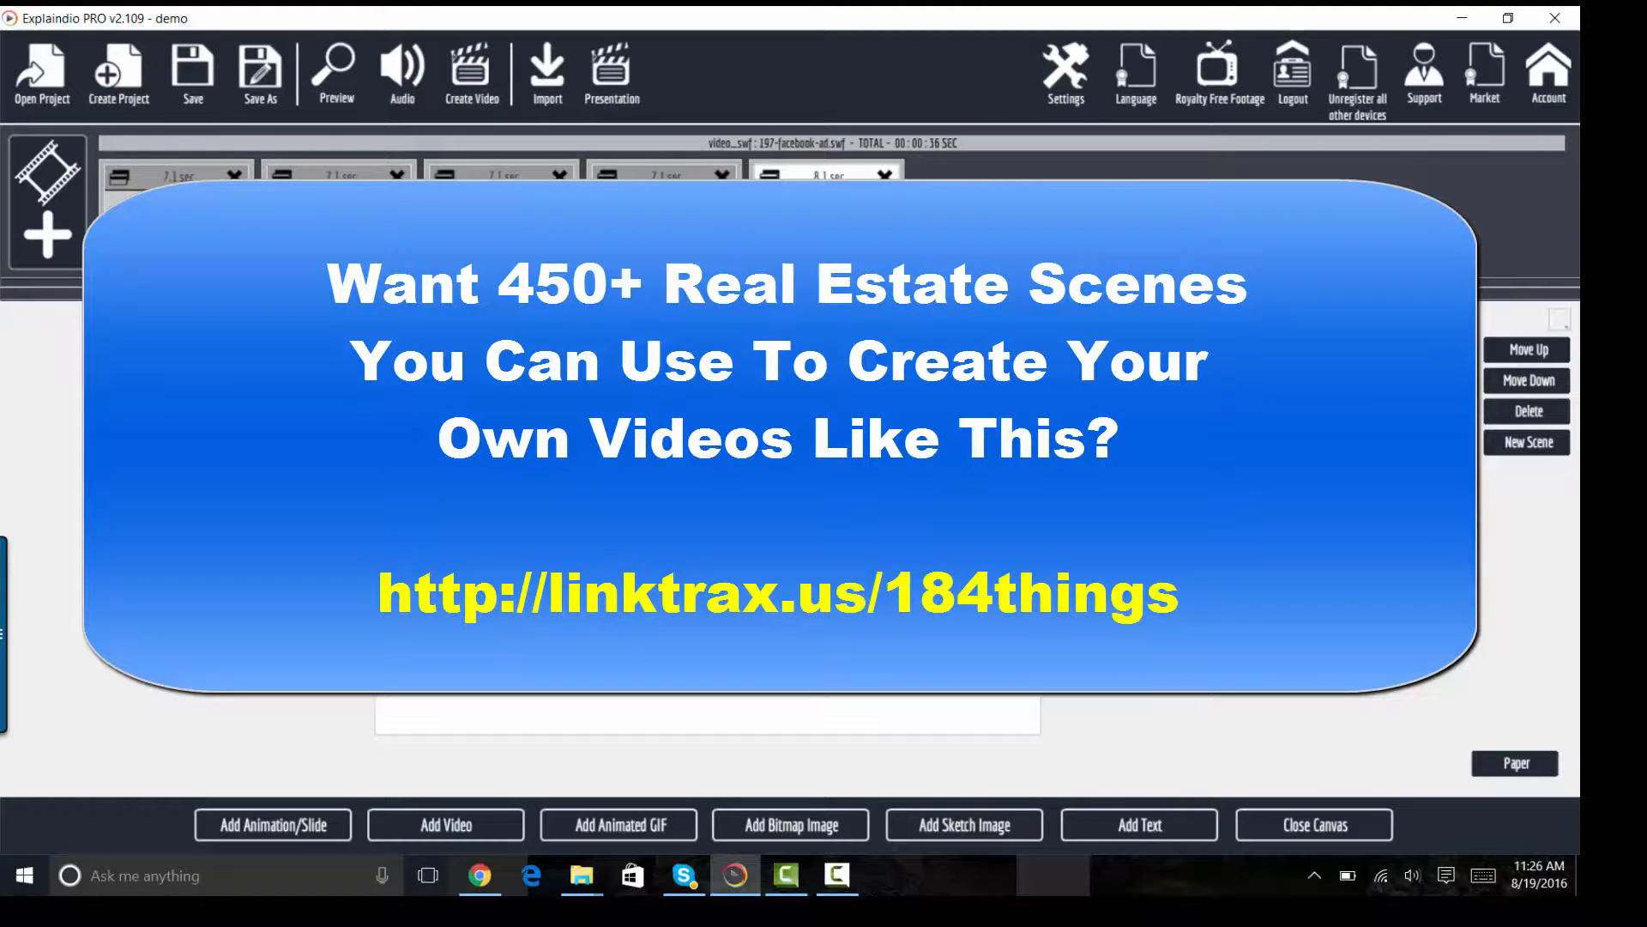
{"action": "left_click", "coordinate": [202, 181]}
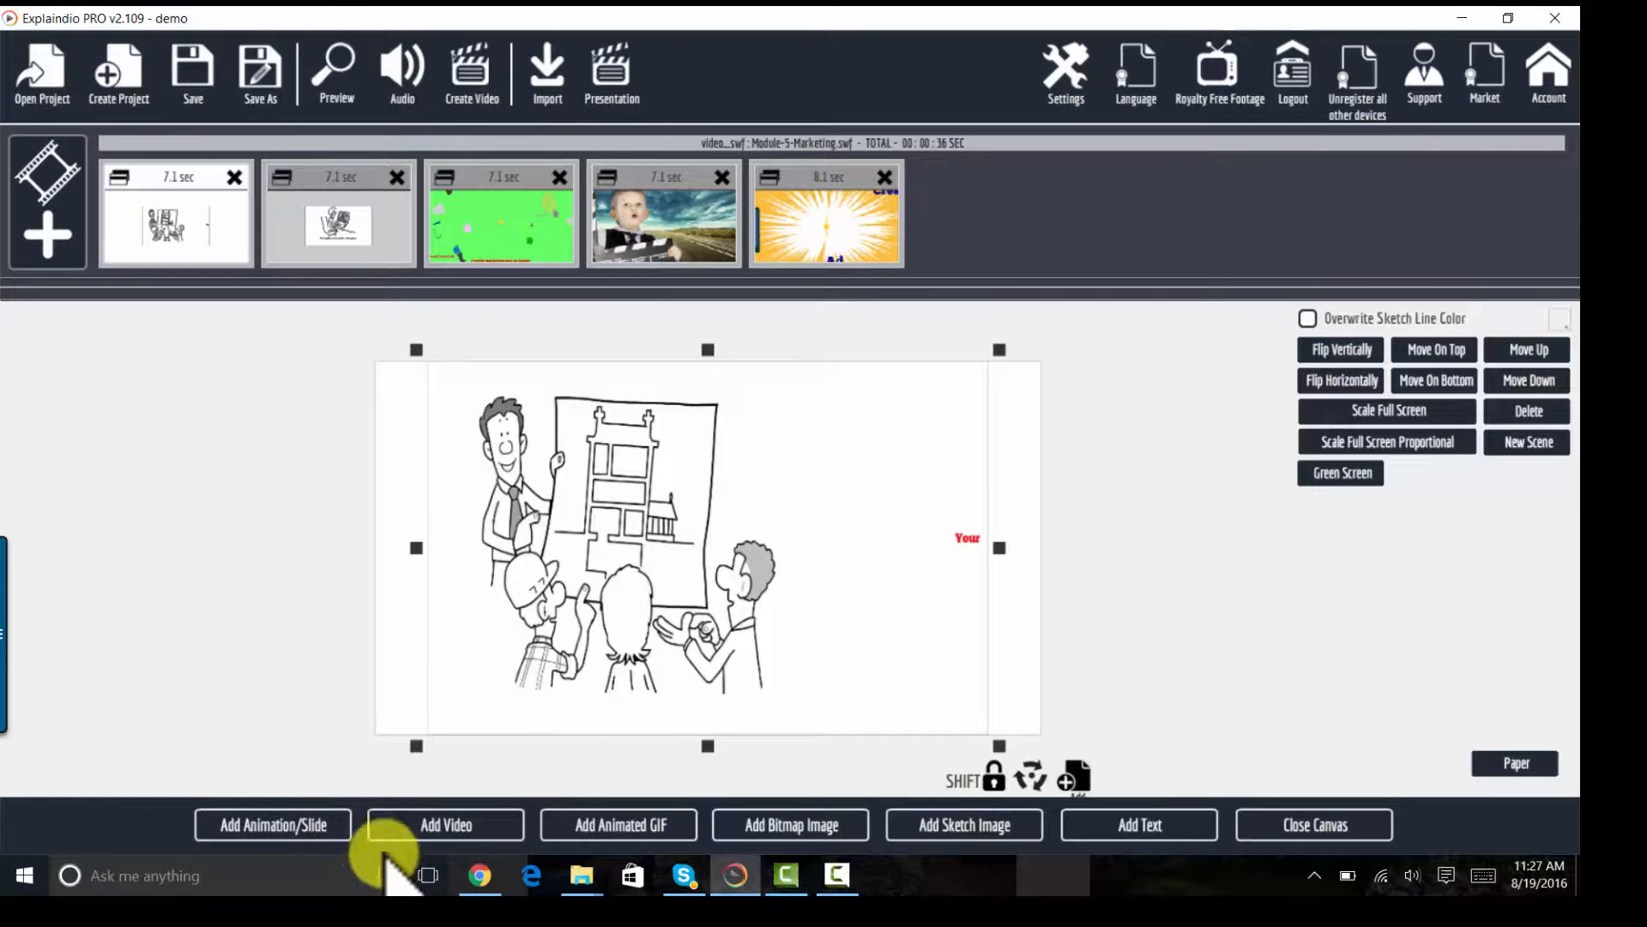
{"action": "left_click", "coordinate": [1322, 822]}
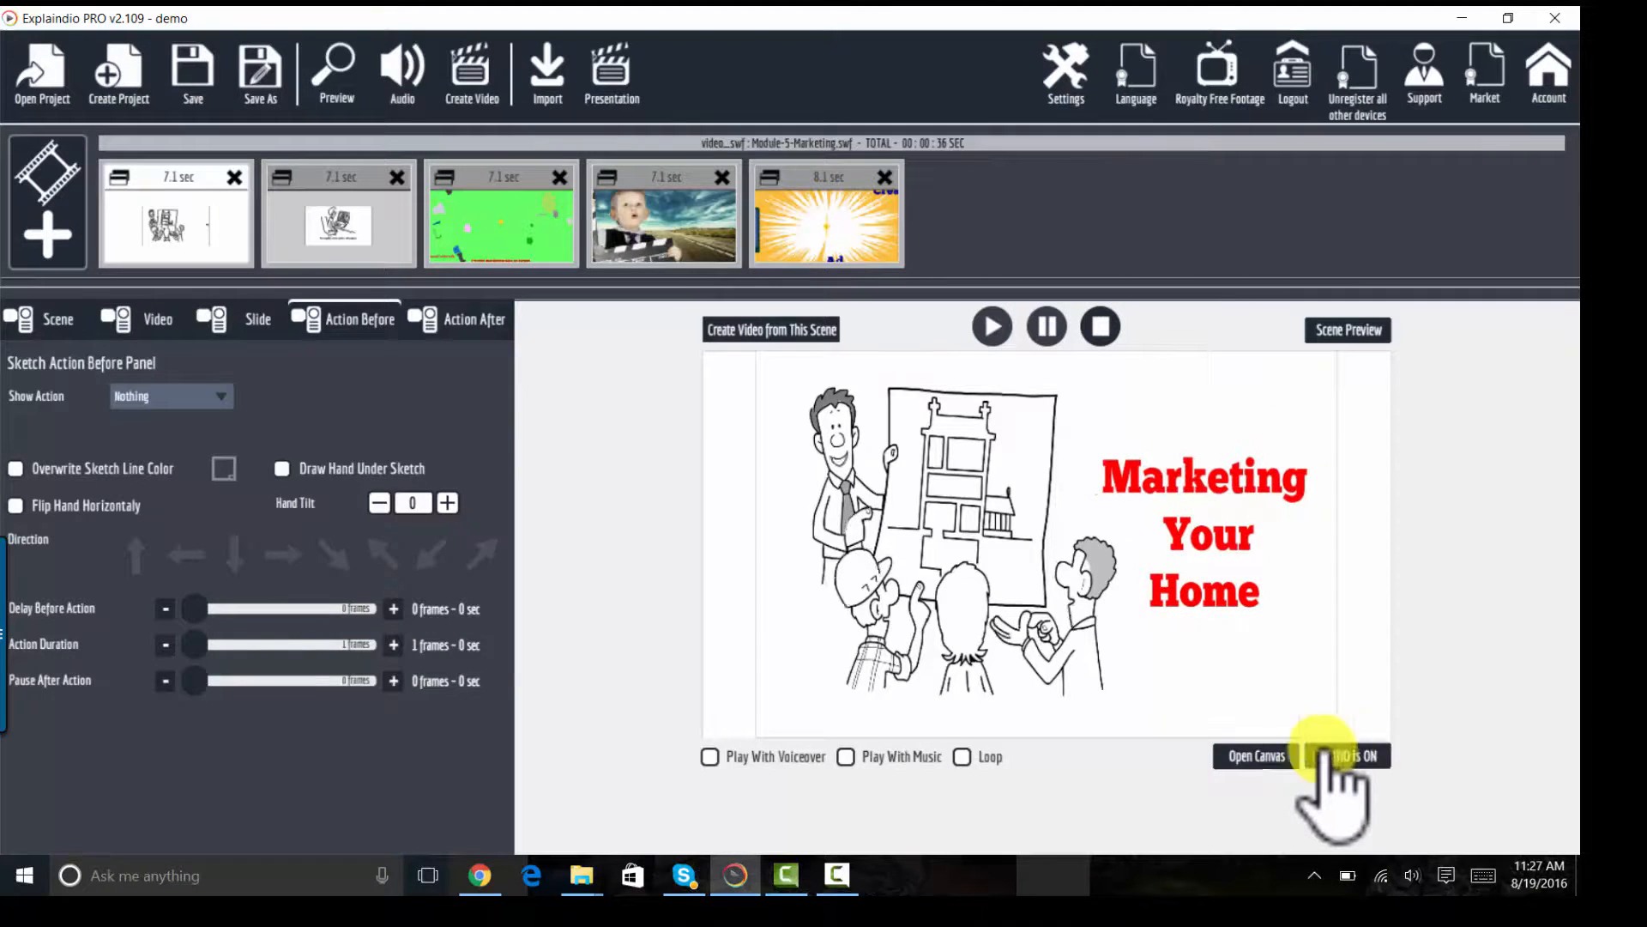
{"action": "left_click", "coordinate": [1252, 755]}
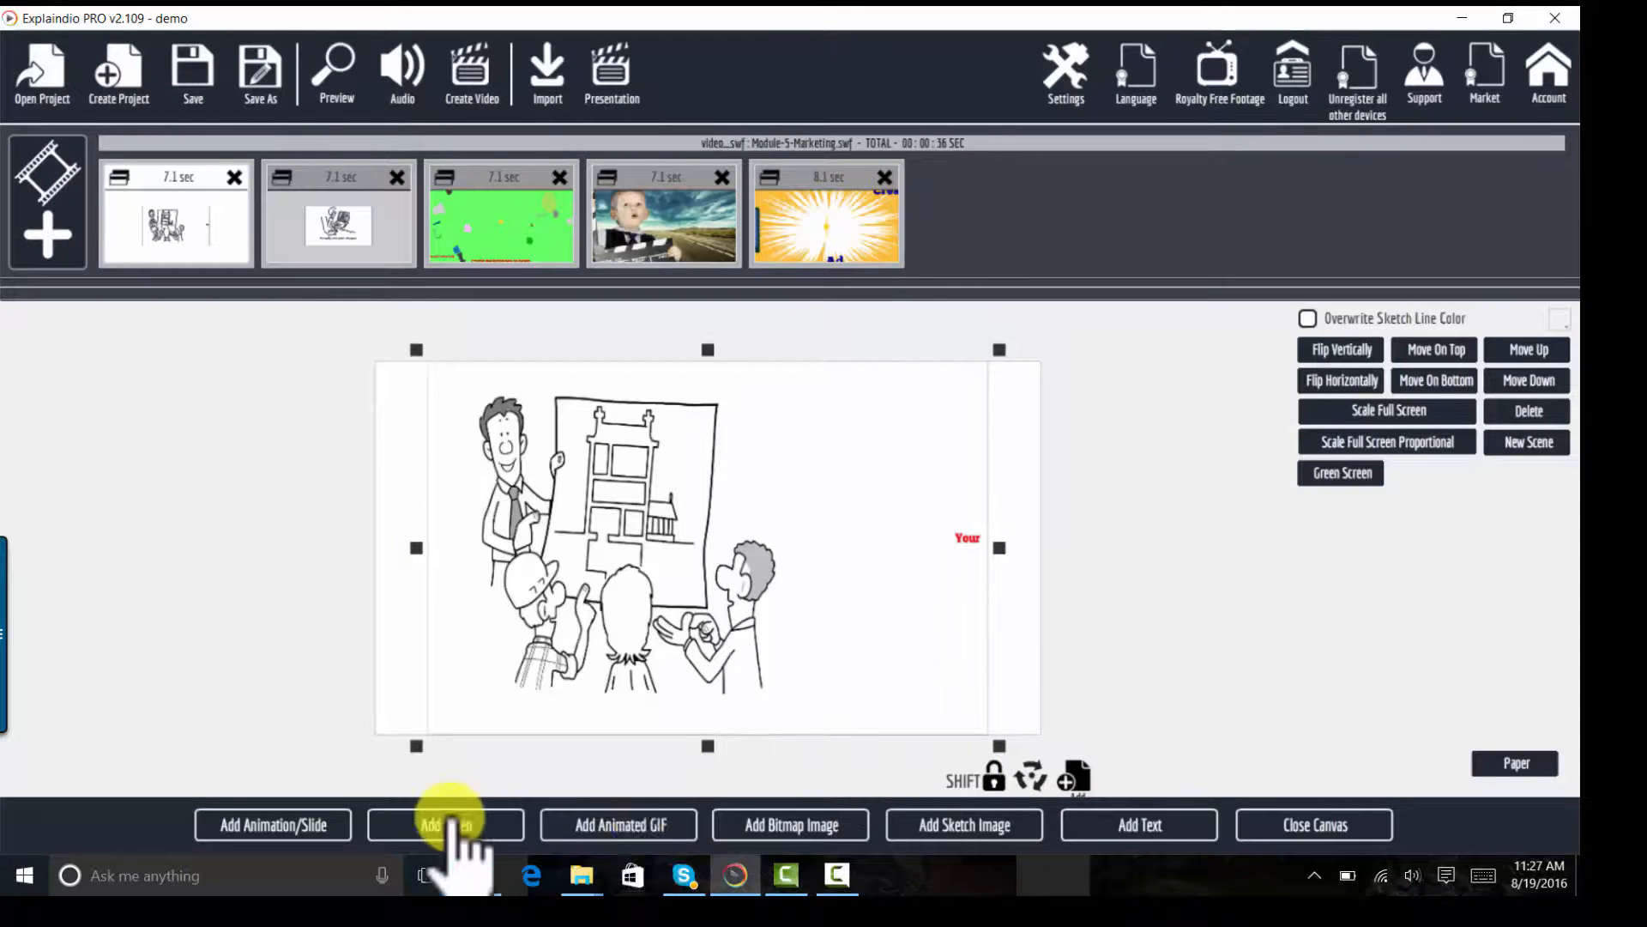
{"action": "left_click", "coordinate": [1123, 821]}
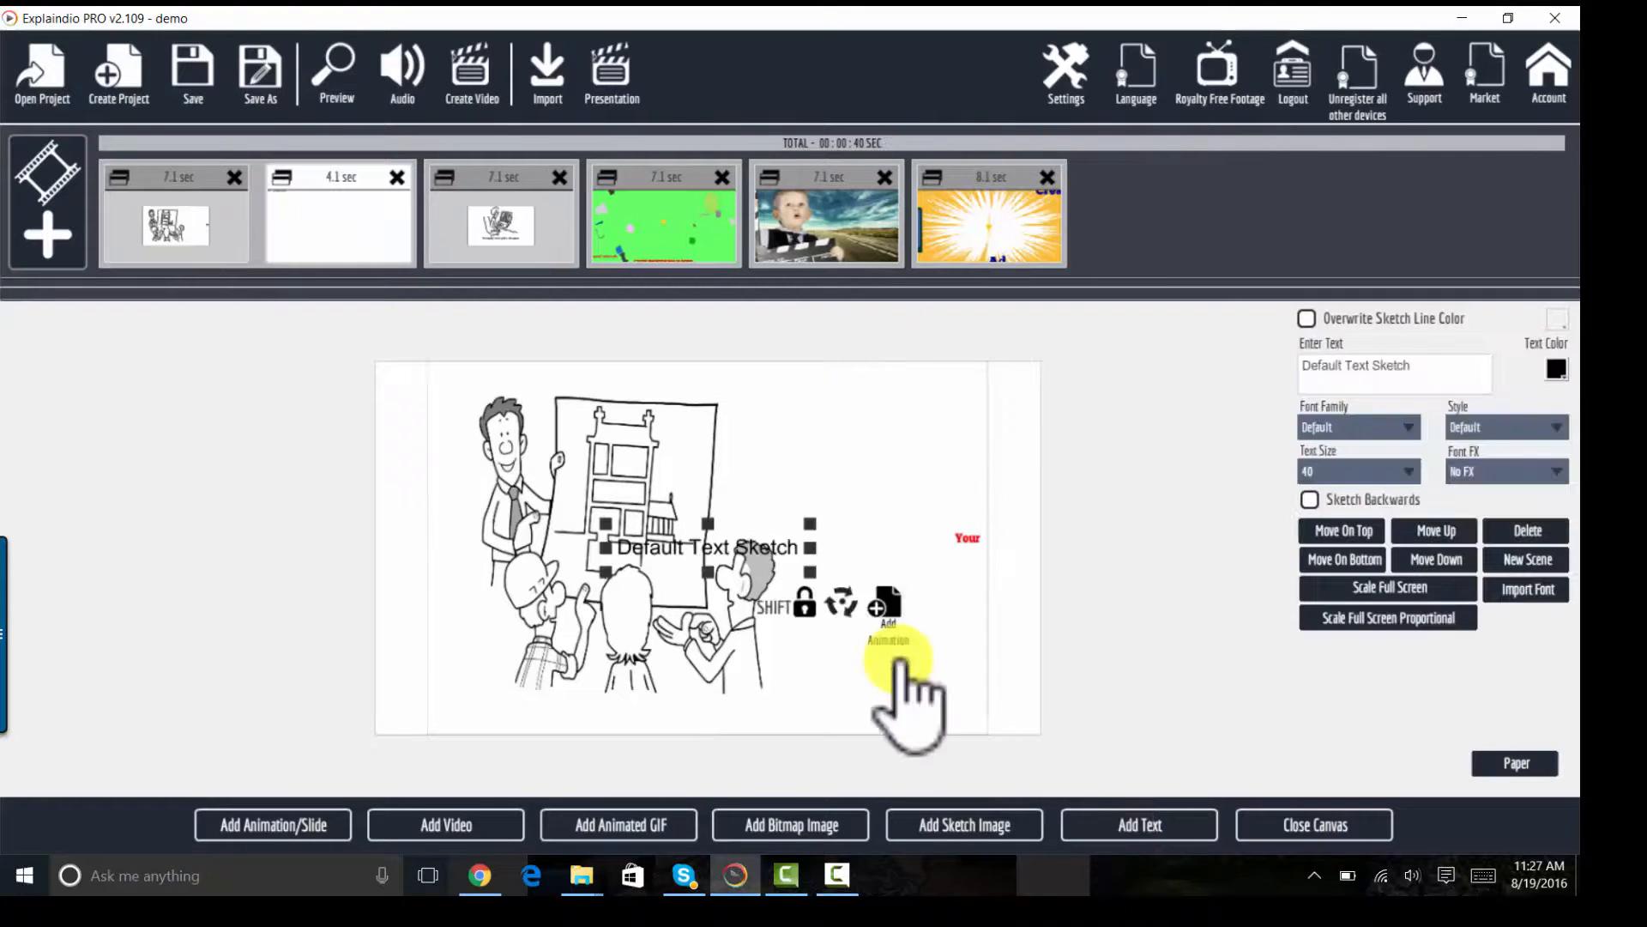
{"action": "mouse_move", "coordinate": [763, 549]}
{"action": "left_mouse_down"}
{"action": "mouse_move", "coordinate": [901, 624]}
{"action": "mouse_move", "coordinate": [921, 671]}
{"action": "left_mouse_up"}
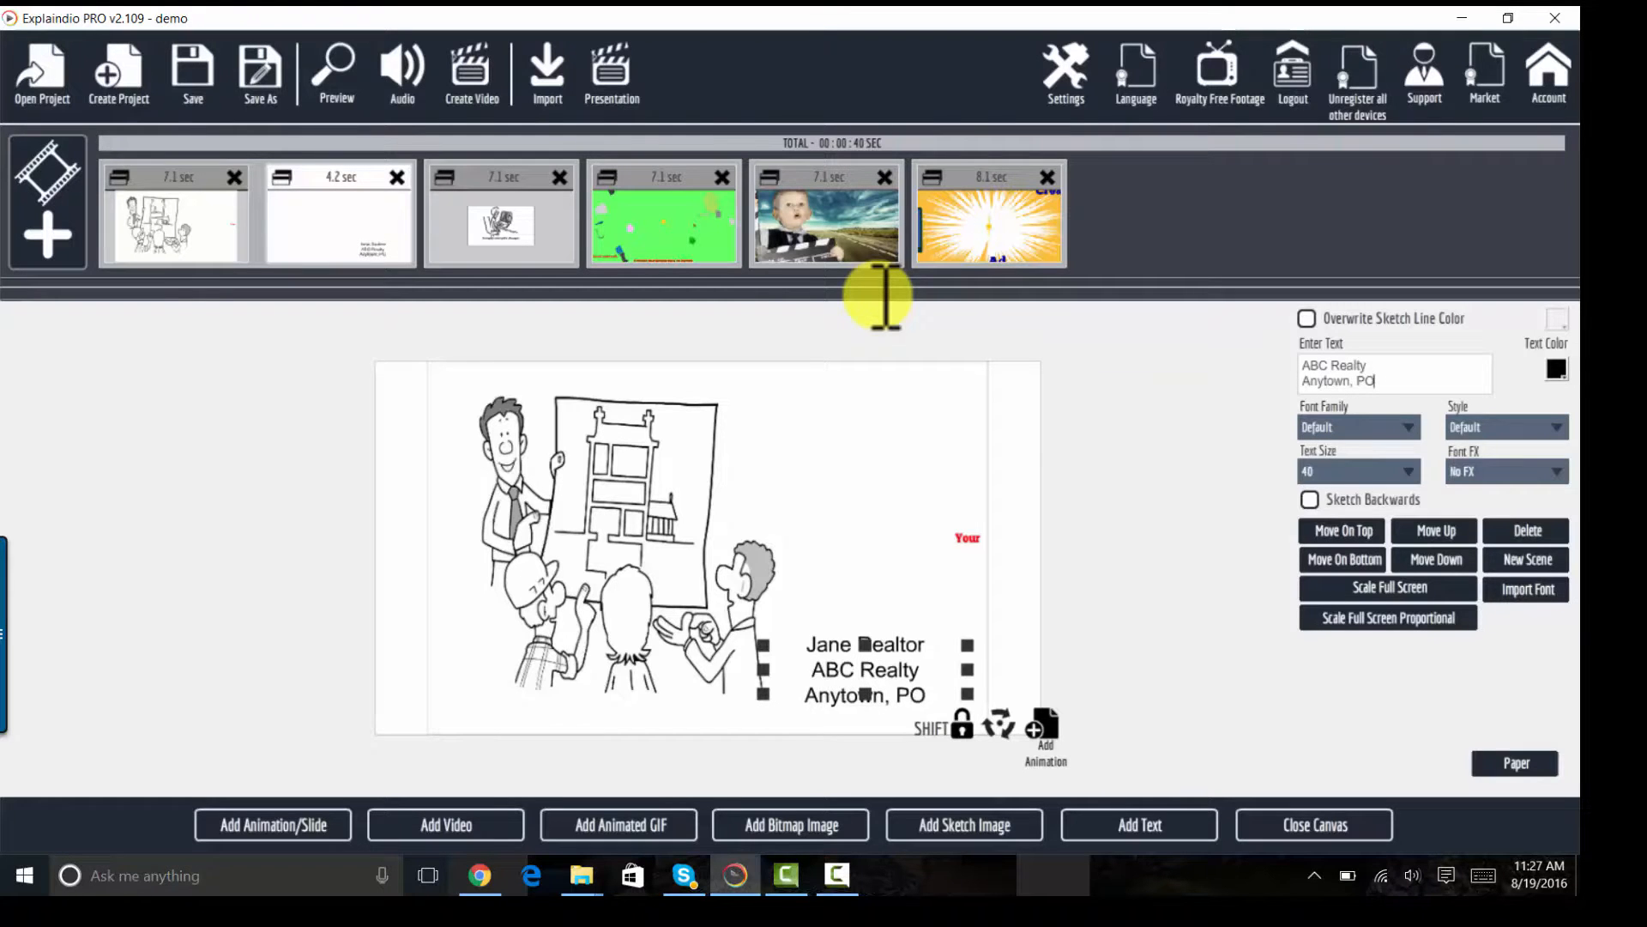
Format the contact text in the Alfa Slab One font and color it green
{"action": "left_click", "coordinate": [1395, 423]}
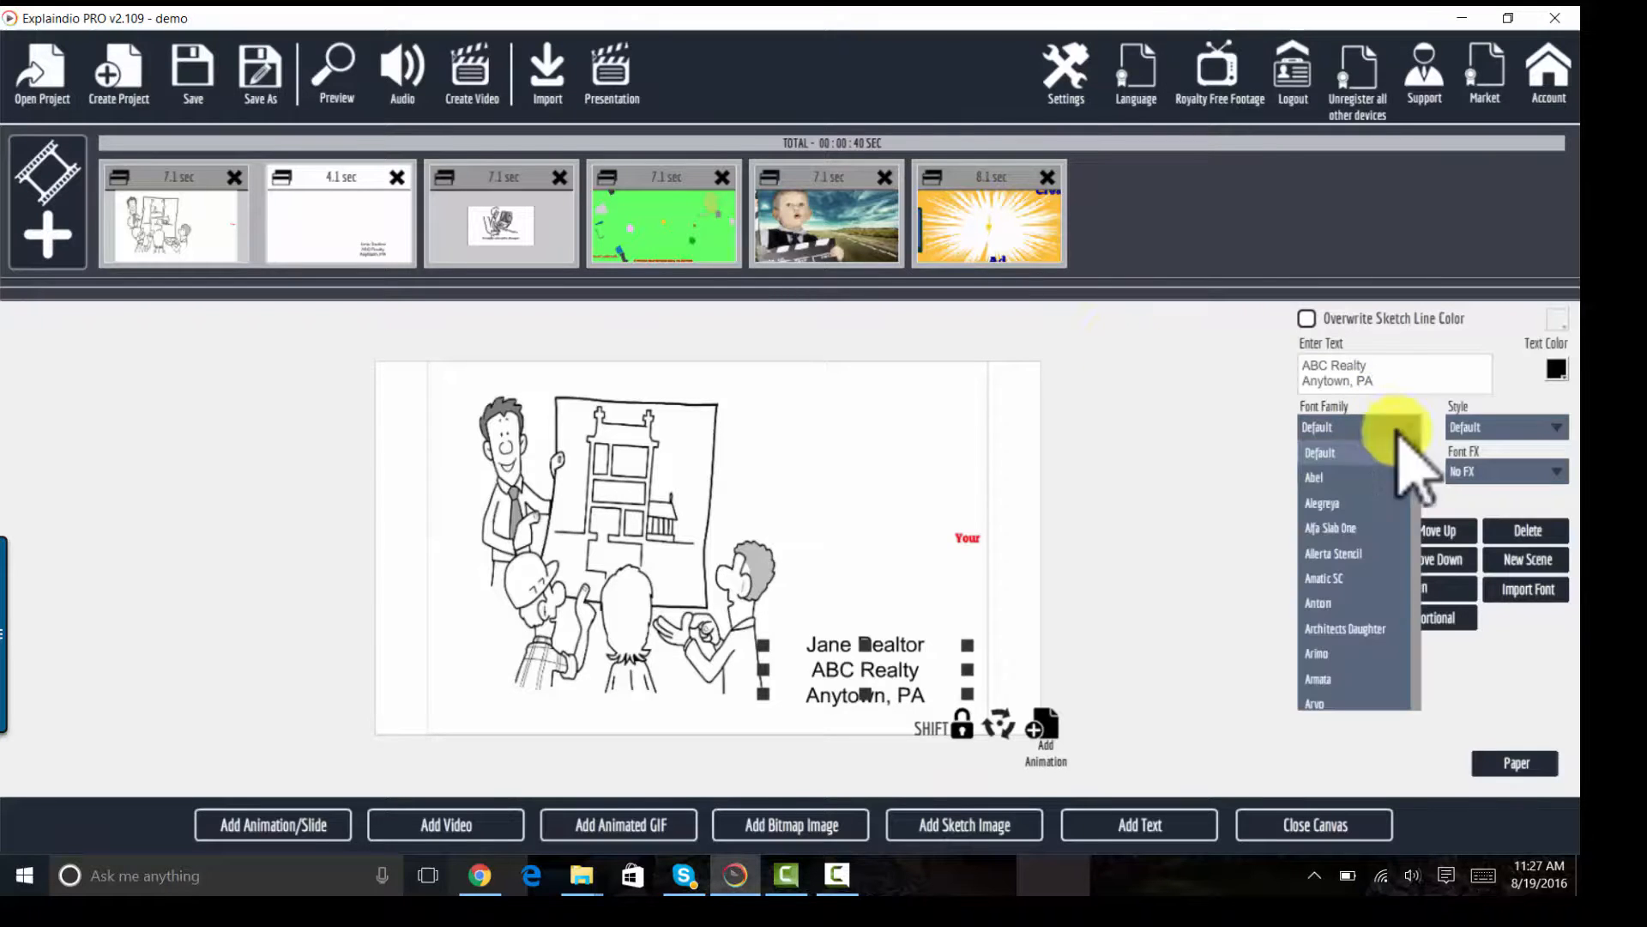
{"action": "left_click", "coordinate": [1354, 529]}
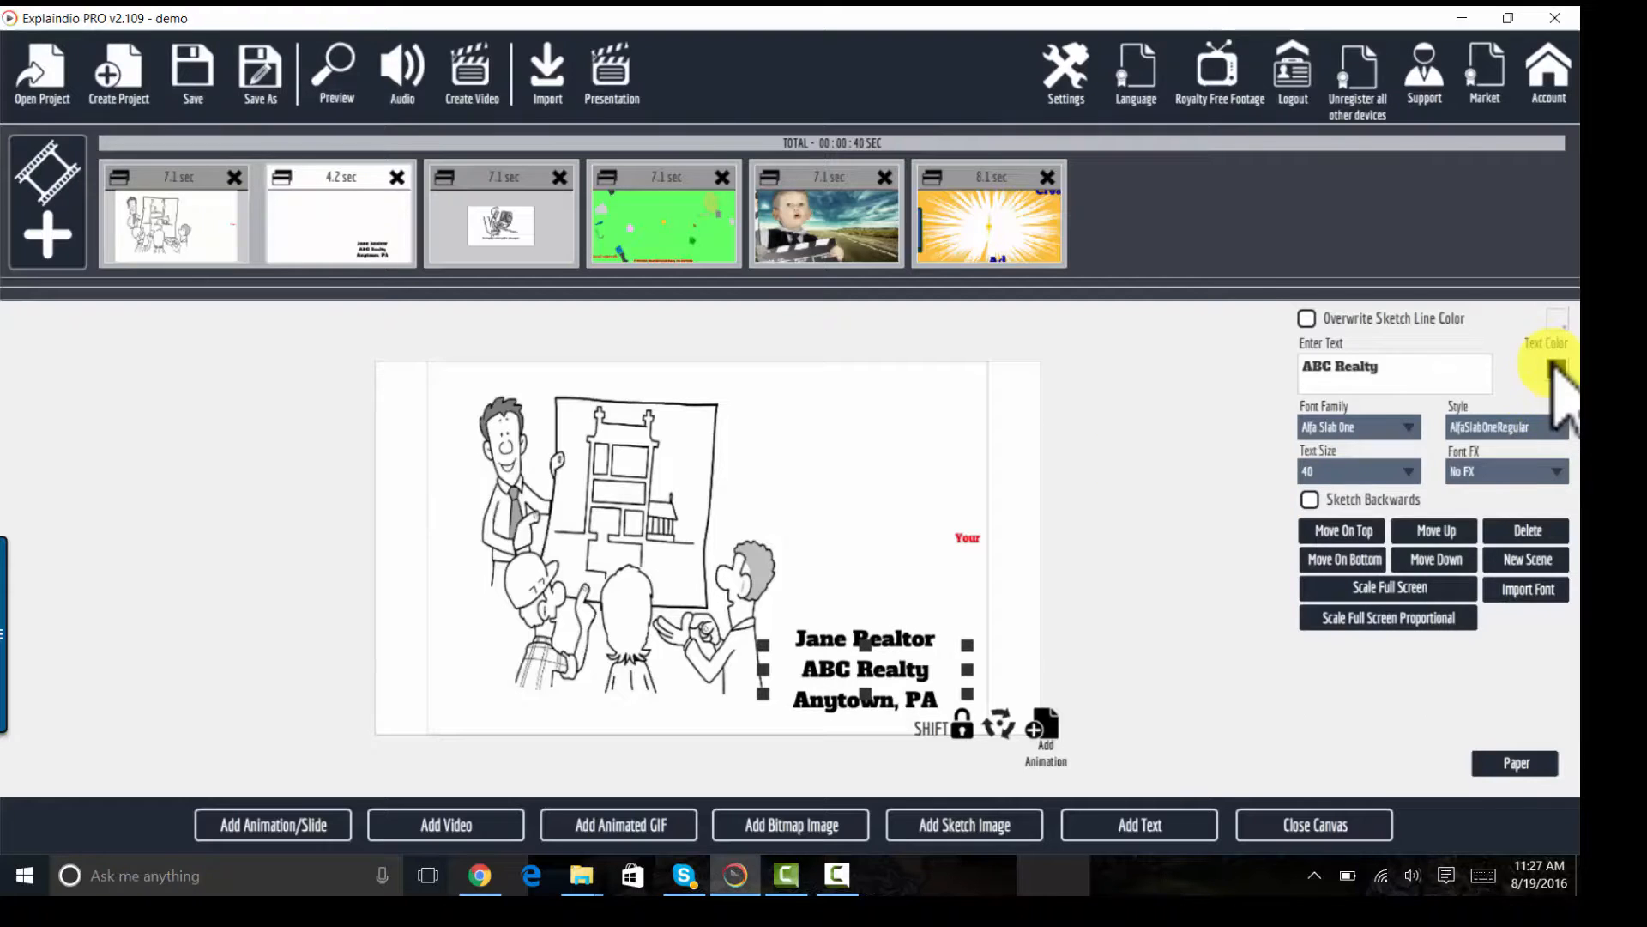
{"action": "left_click", "coordinate": [1555, 369]}
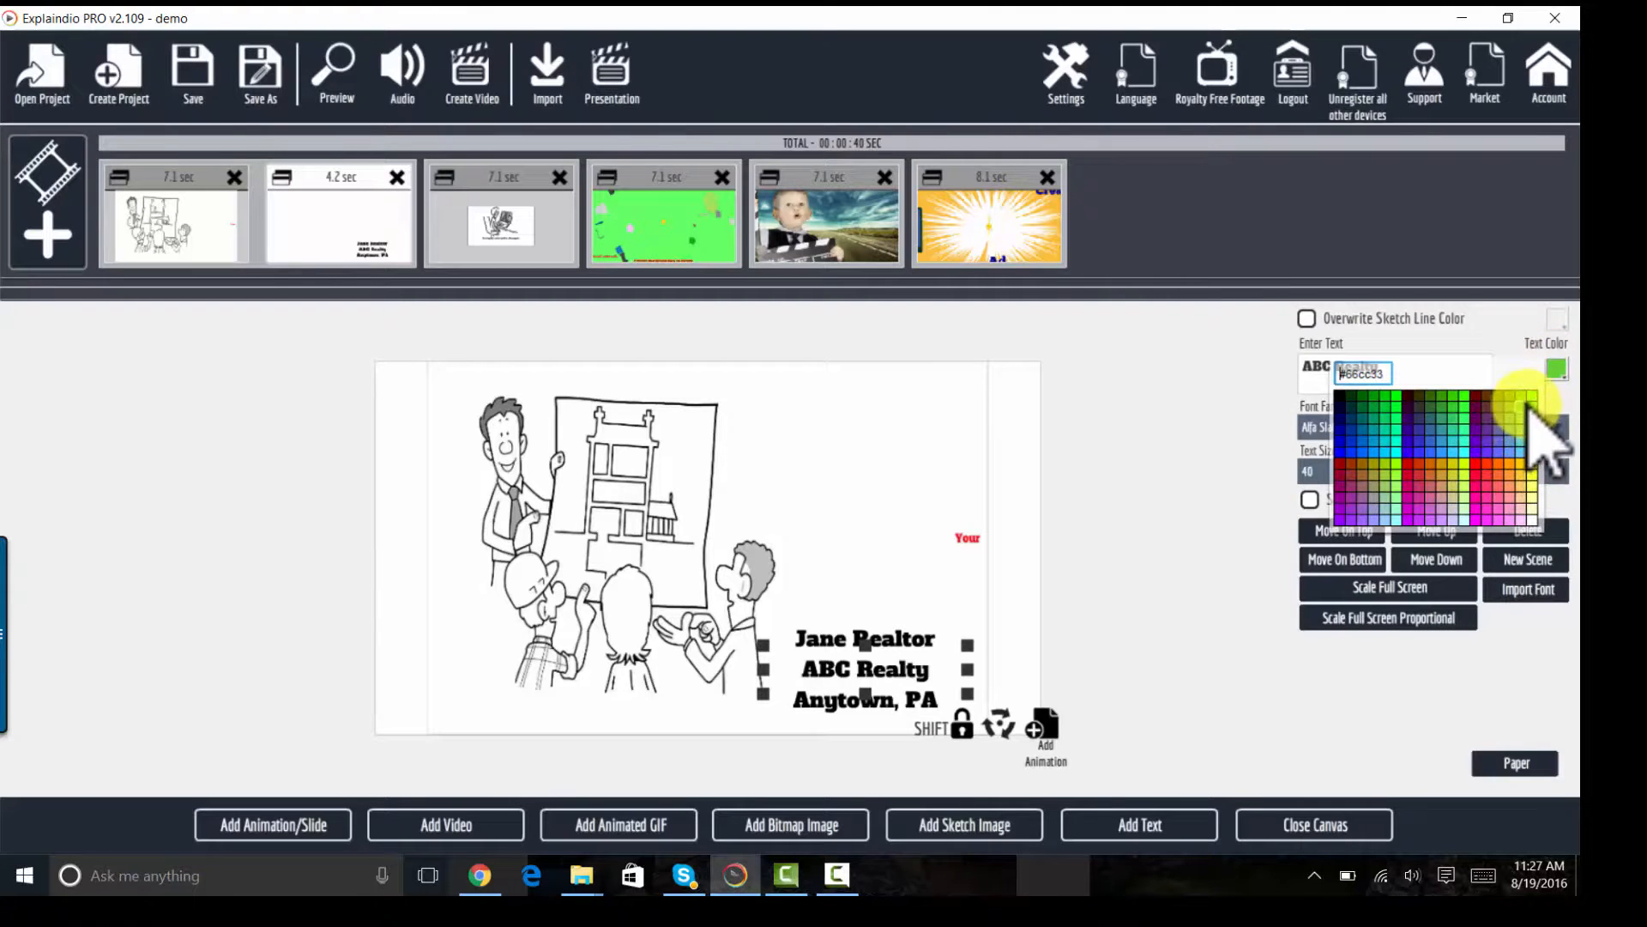
{"action": "left_click", "coordinate": [1530, 396]}
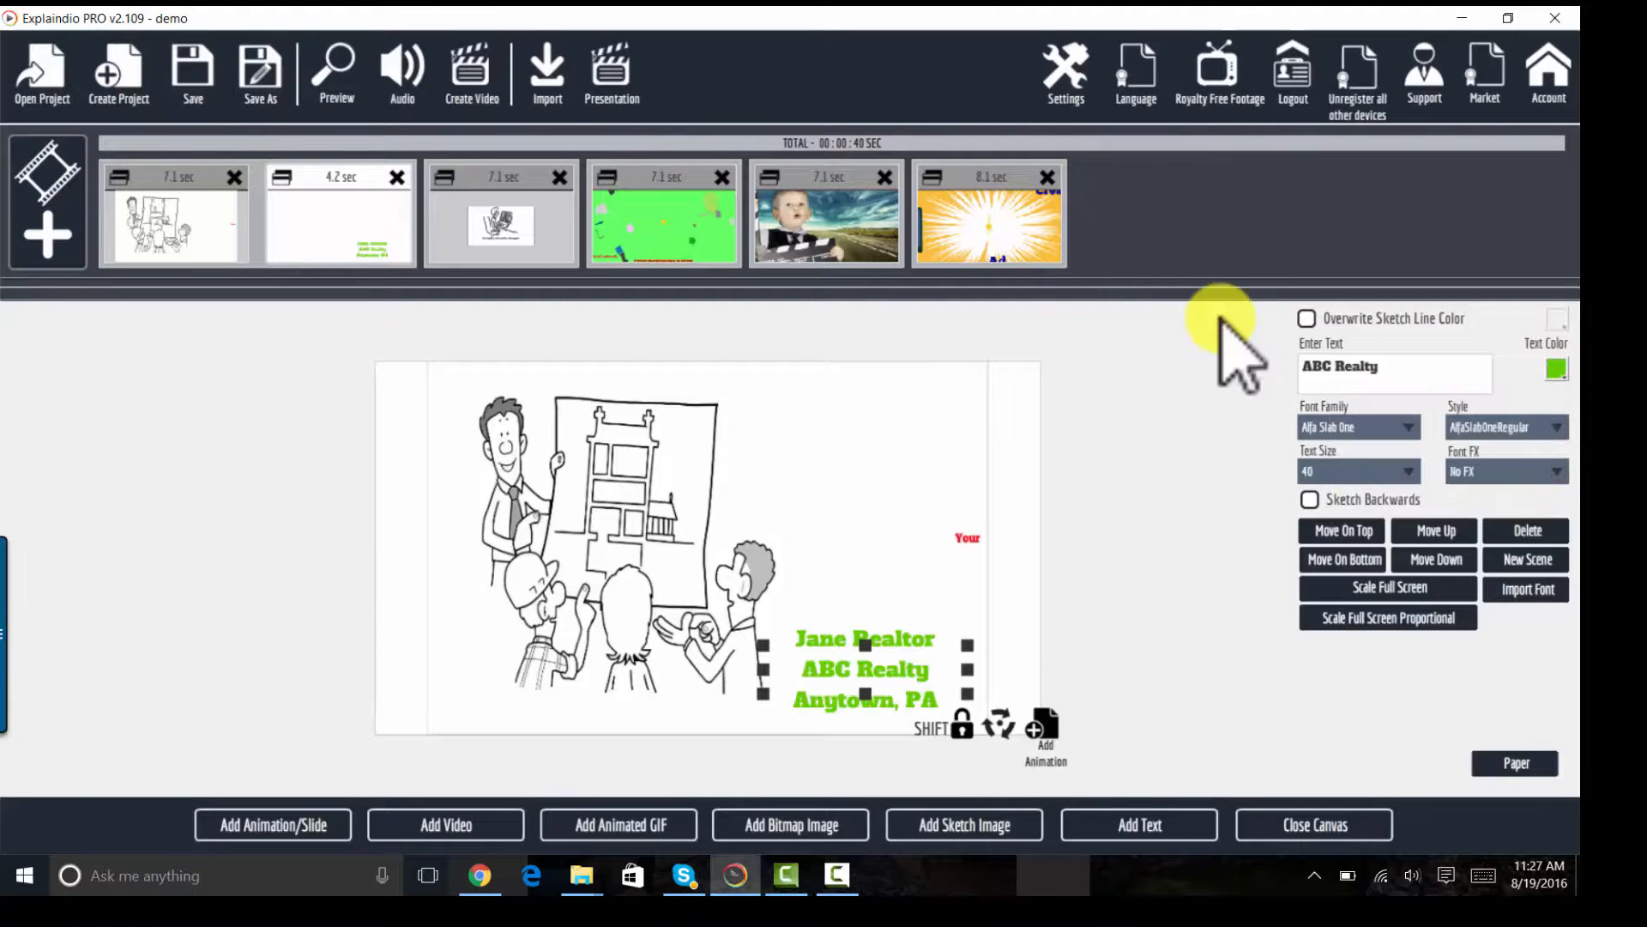
Close the canvas, set the contact text's action before to Fade In, and preview the project
{"action": "left_click", "coordinate": [1313, 825]}
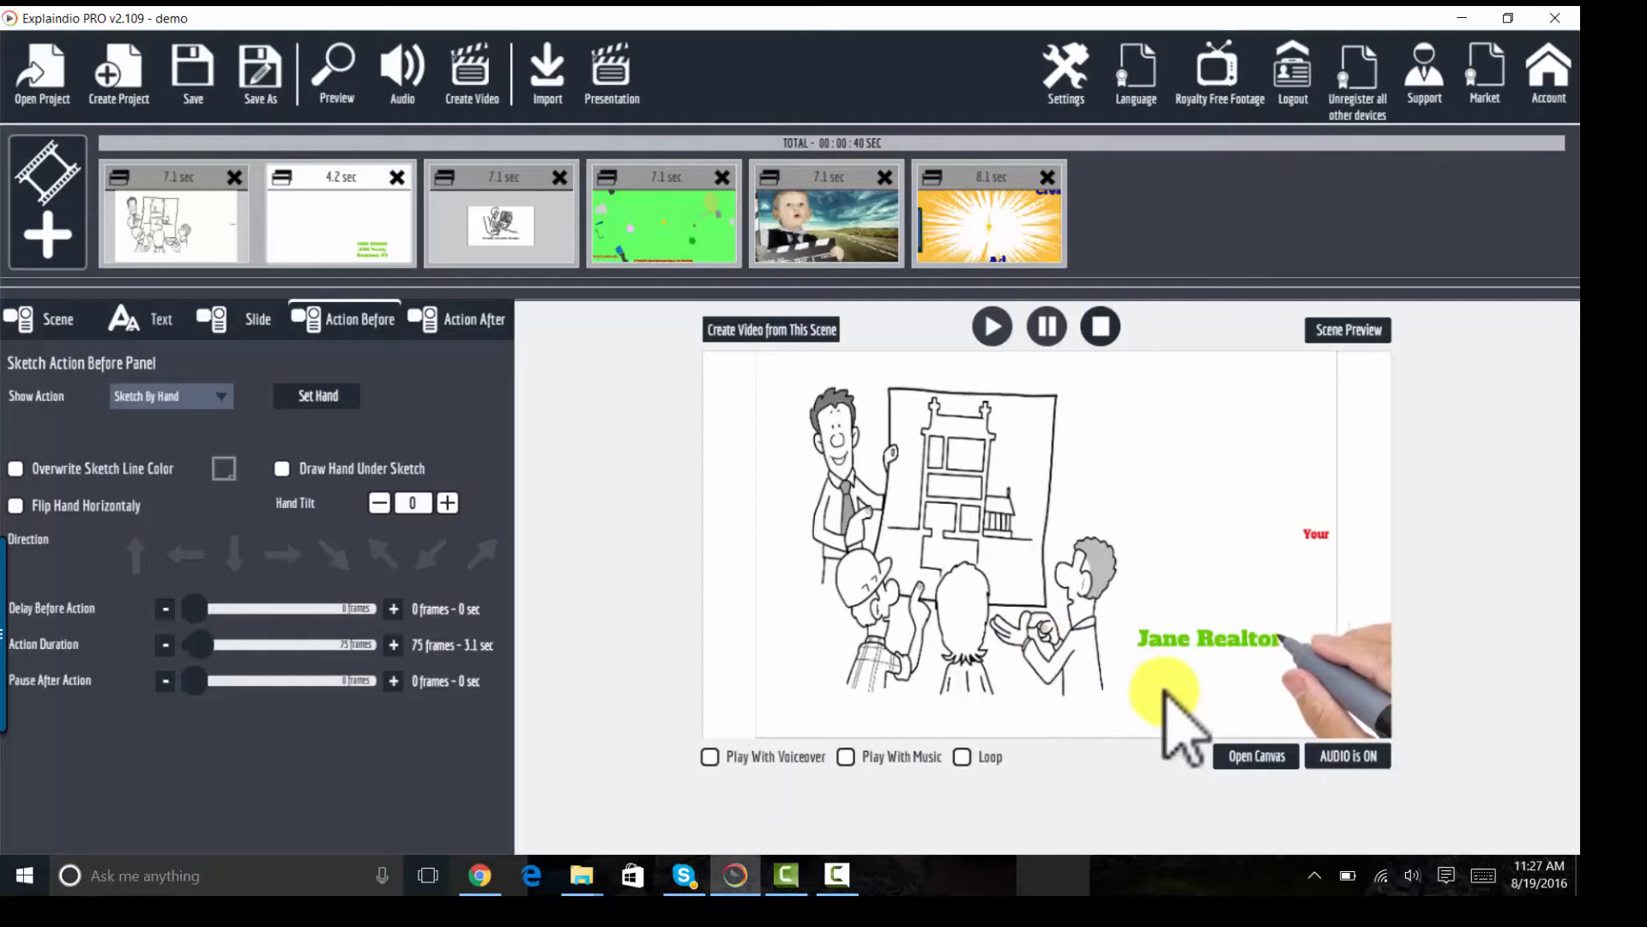
{"action": "left_click", "coordinate": [215, 397]}
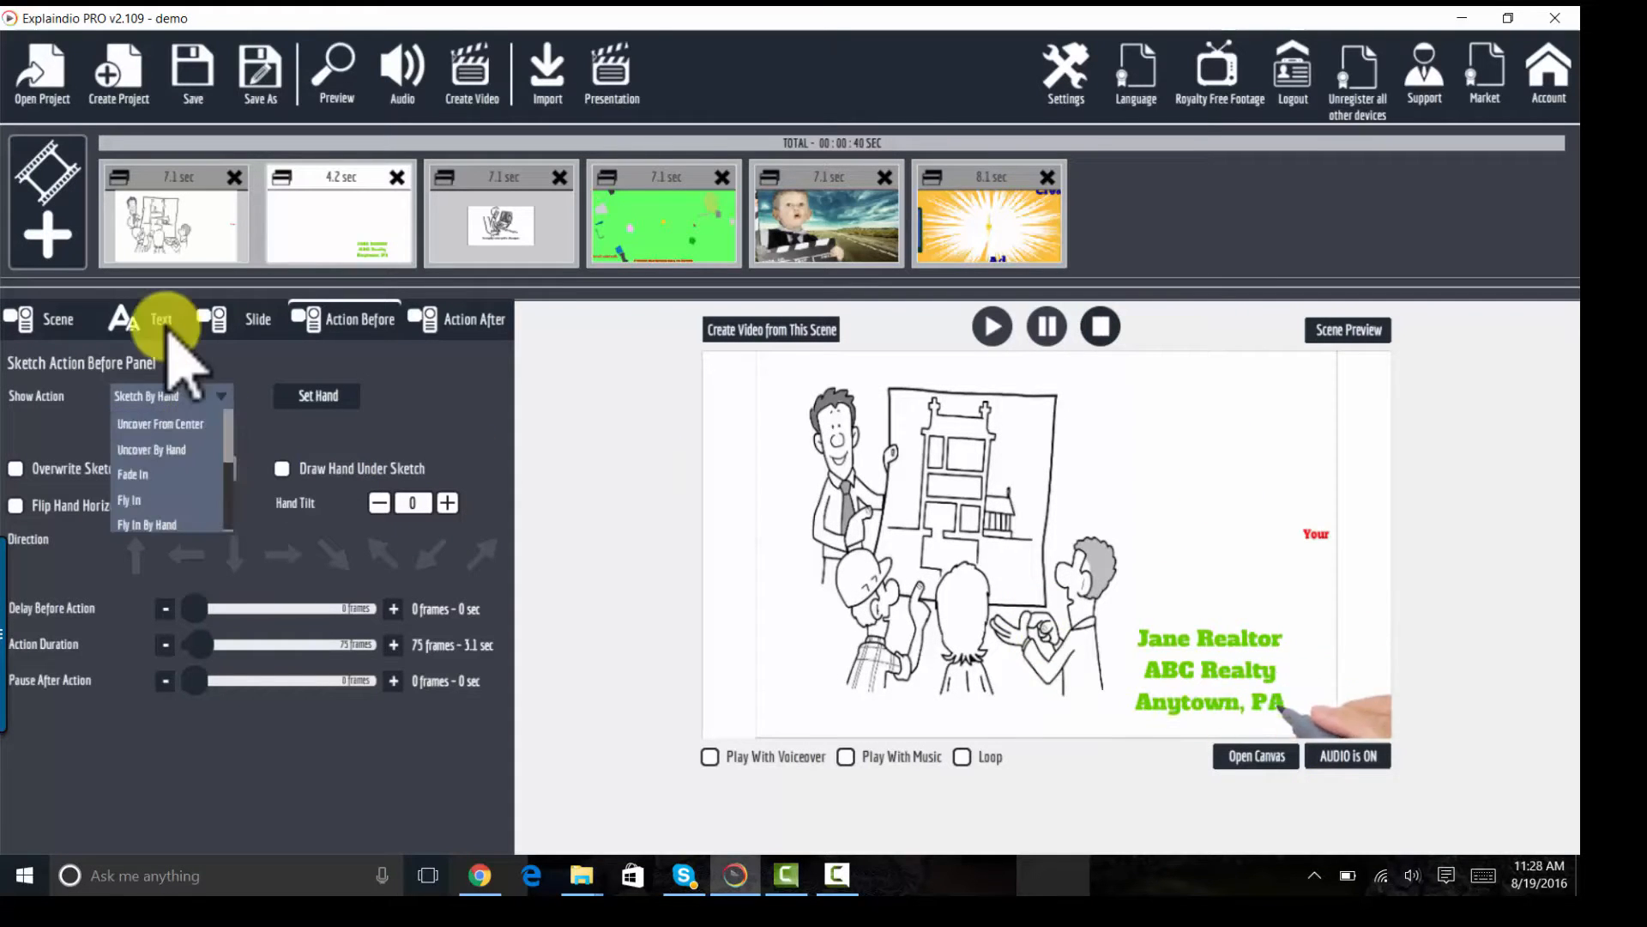
{"action": "left_click_drag", "start_coordinate": [225, 485], "coordinate": [179, 331]}
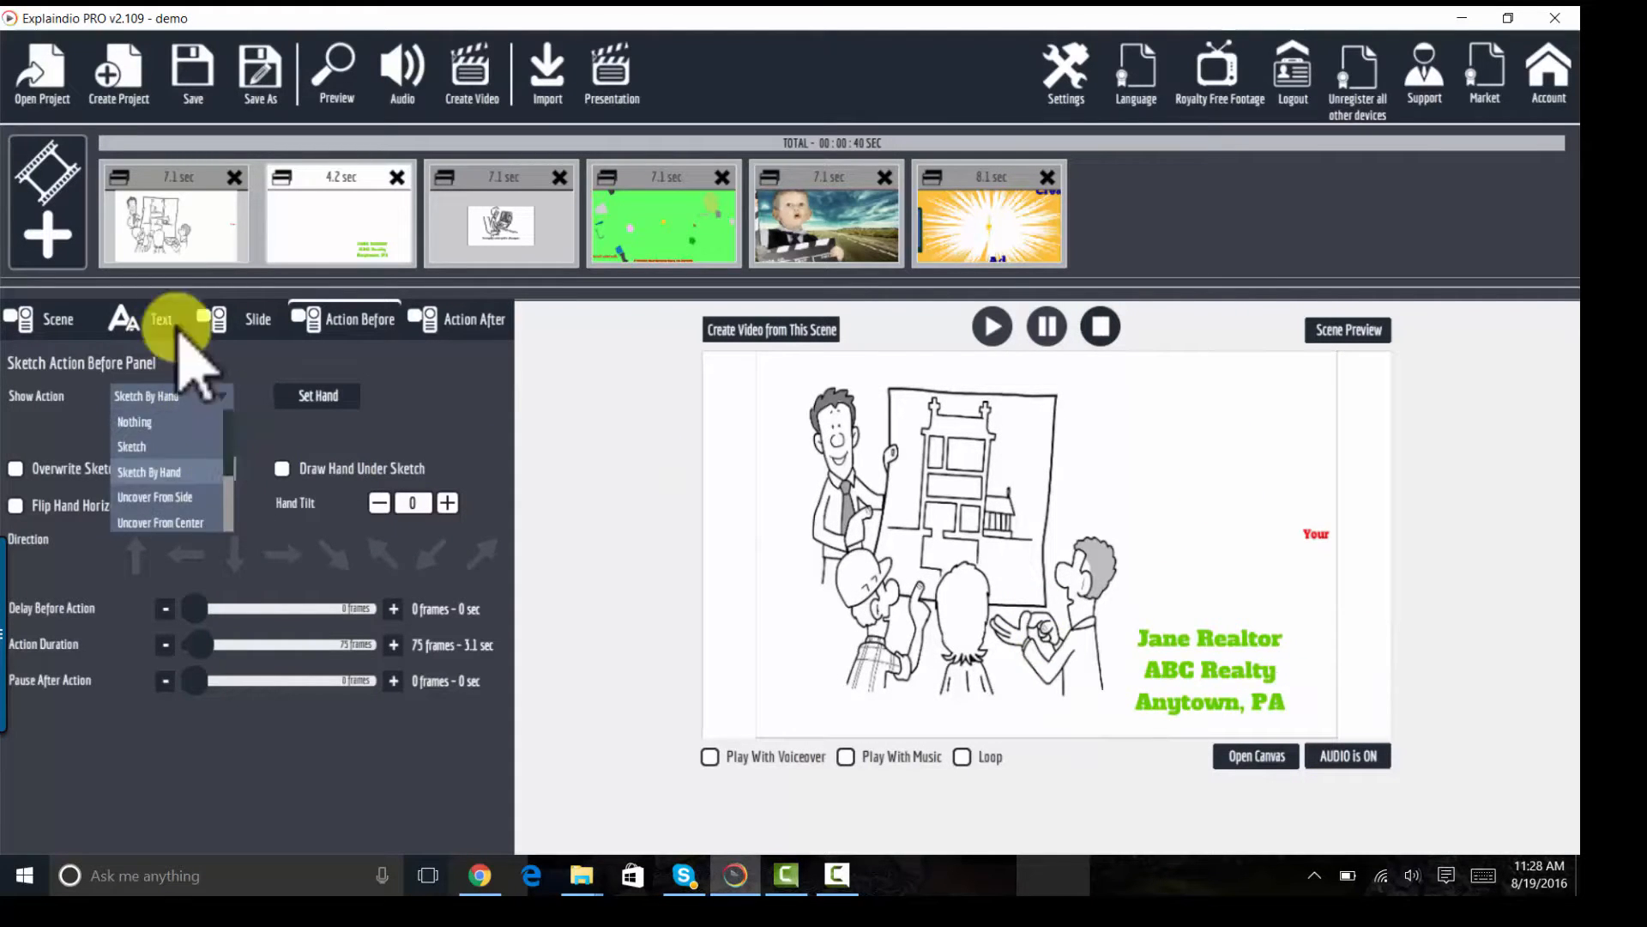
{"action": "left_click", "coordinate": [181, 422]}
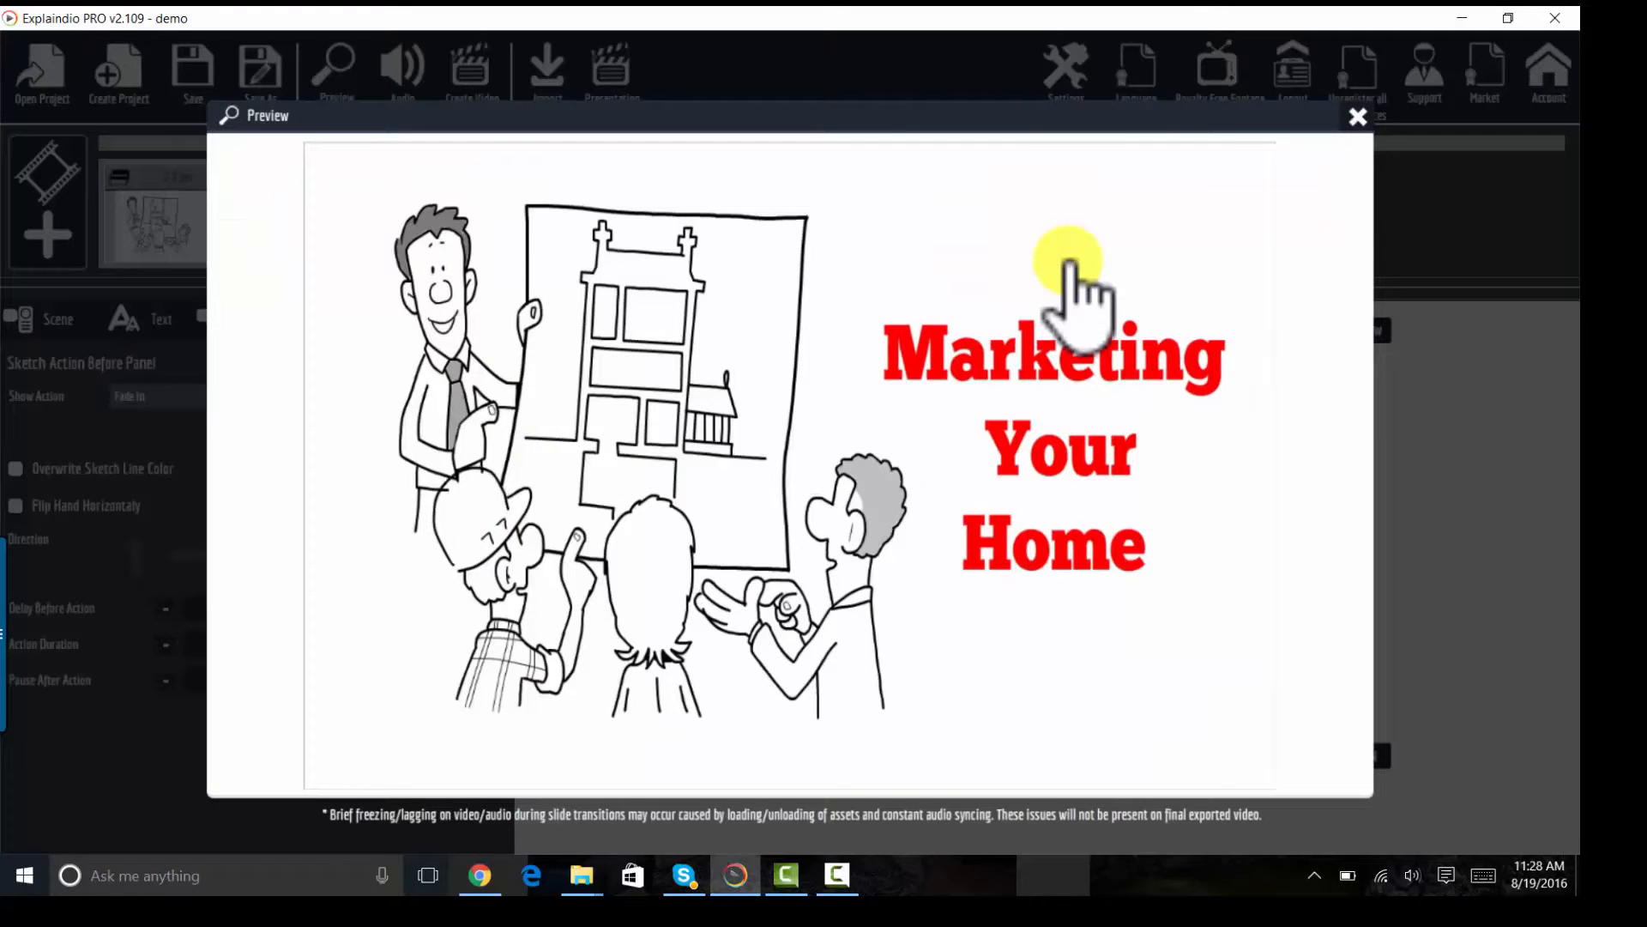